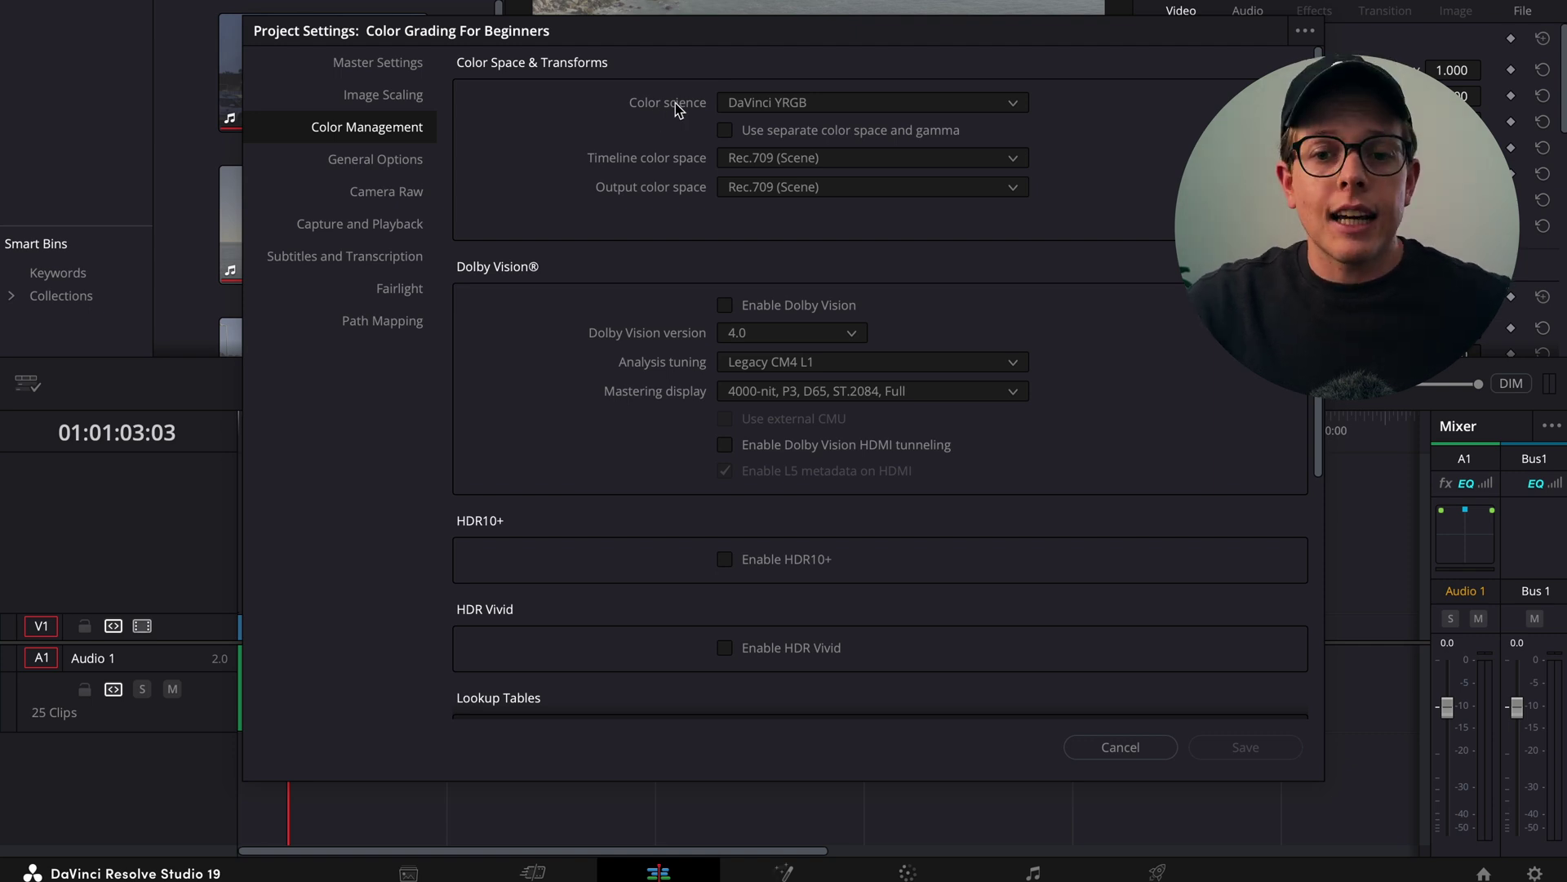
click(807, 106)
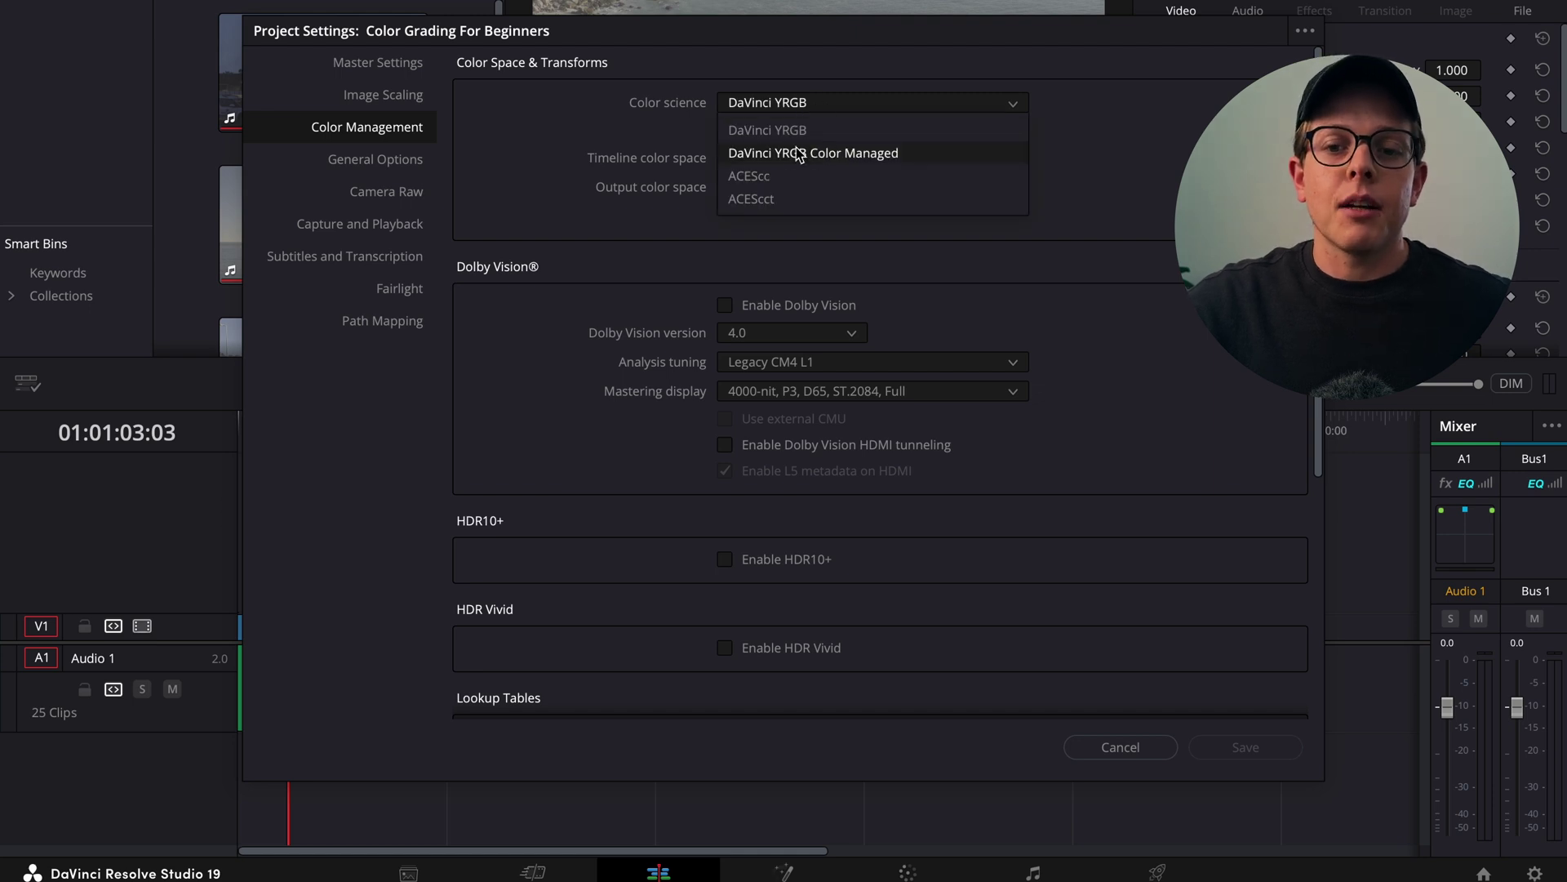
click(683, 135)
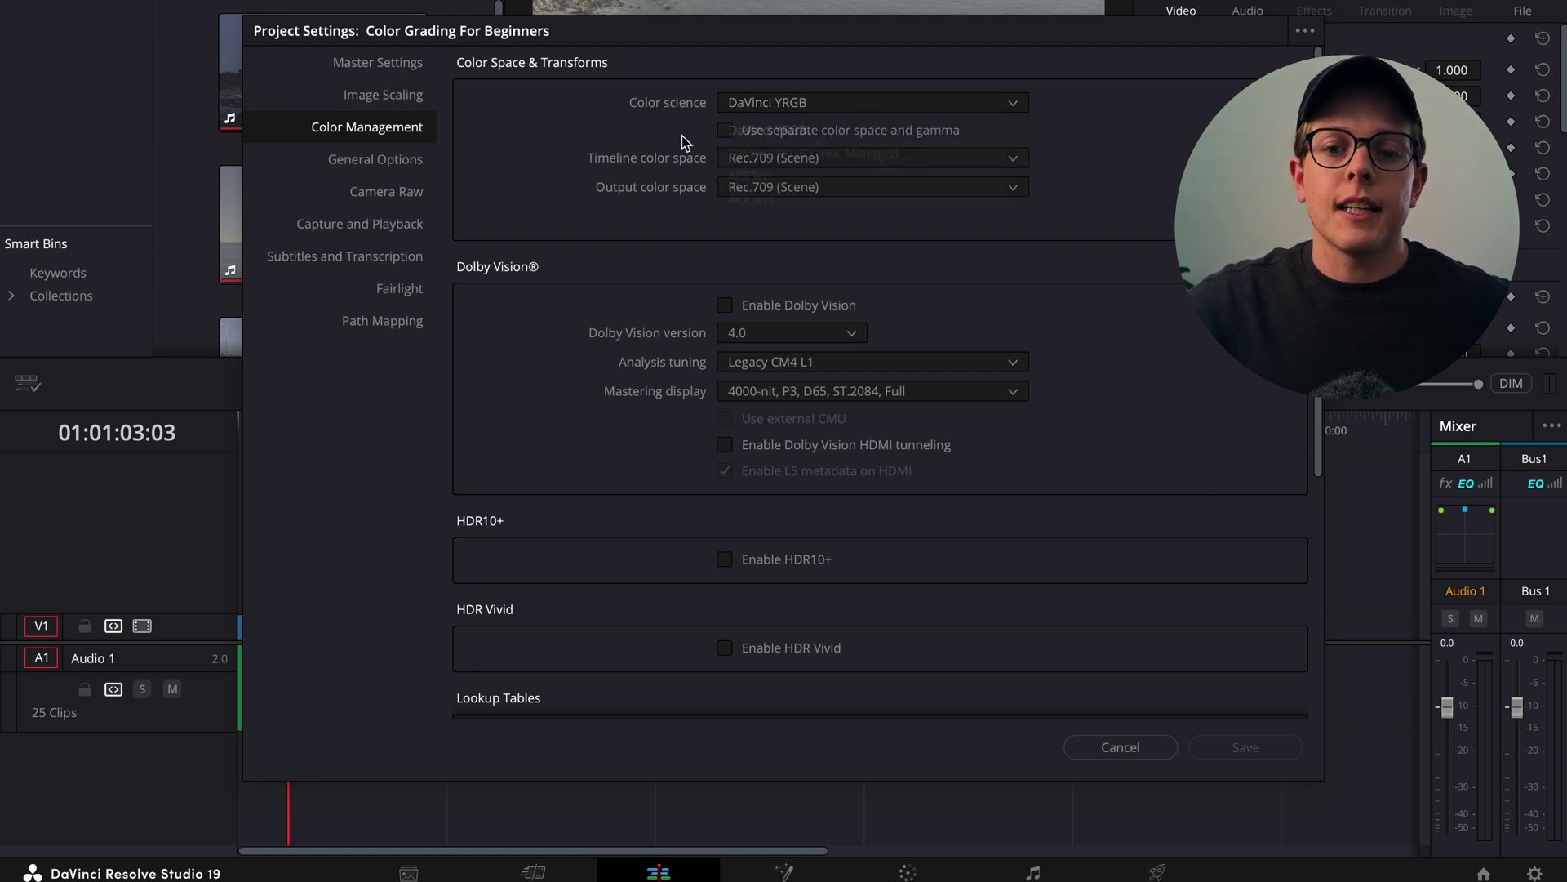
click(760, 107)
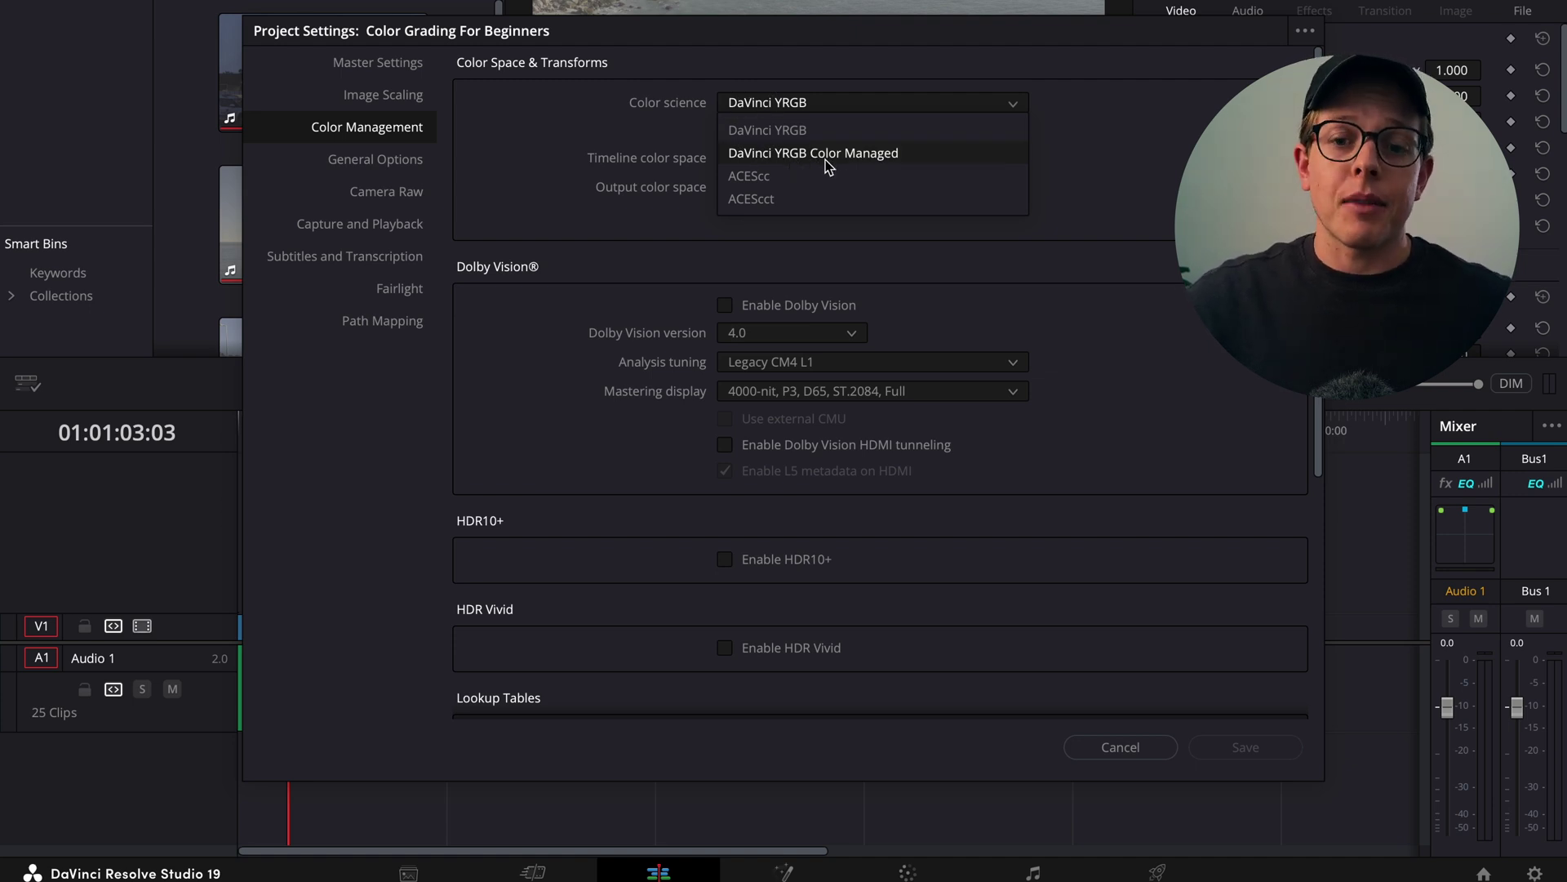
click(645, 141)
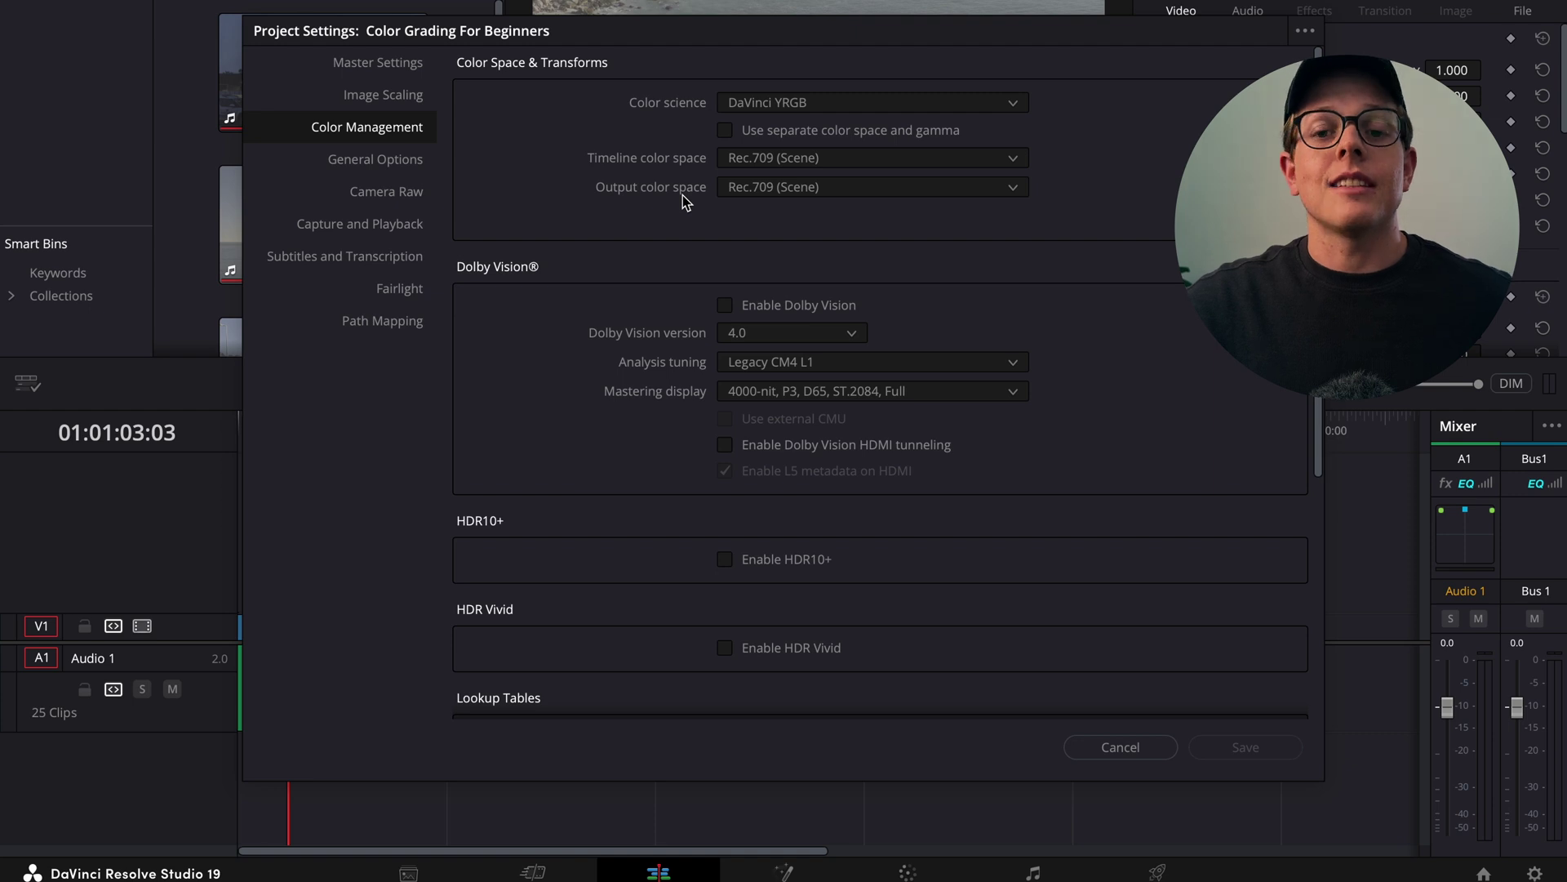
Set the project's color science to DaVinci YRGB Color Managed, save the settings, and check the current shot full screen
click(801, 102)
click(818, 157)
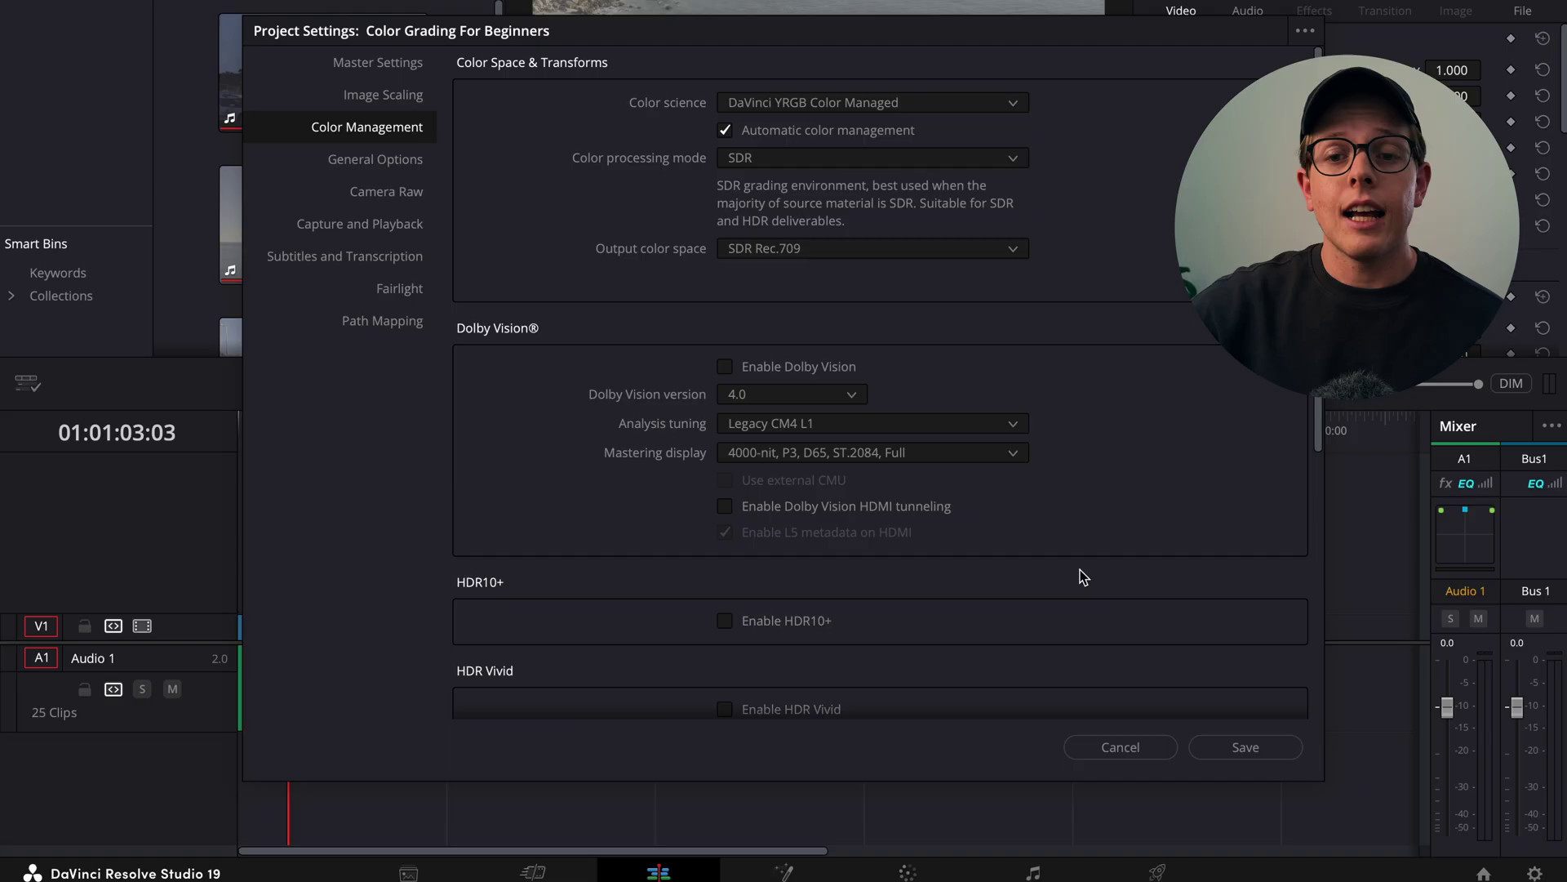
click(1249, 746)
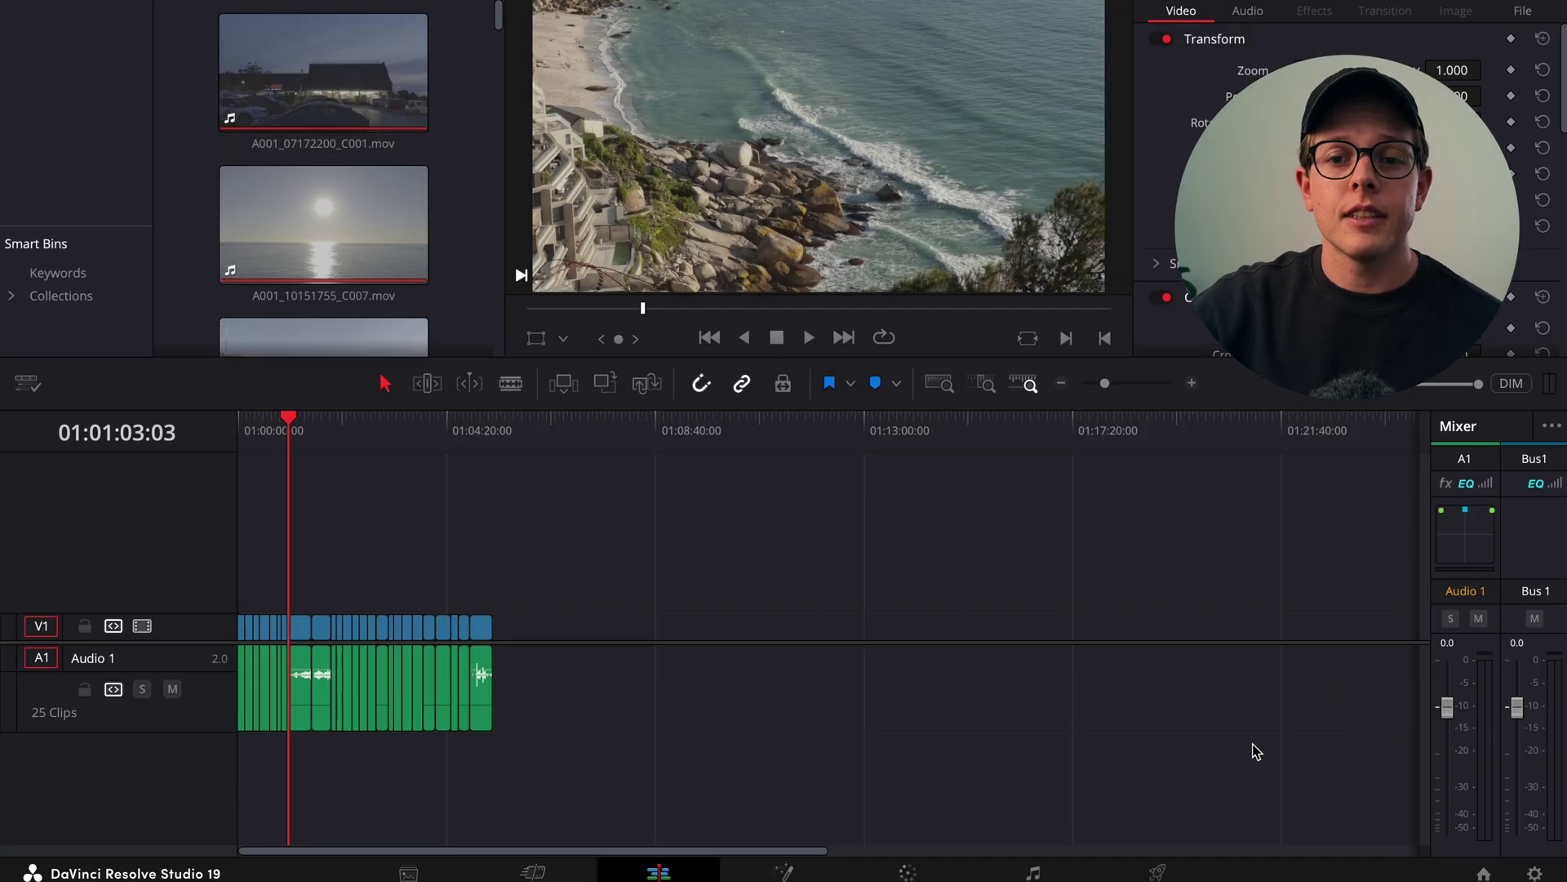
key(ctrl+f)
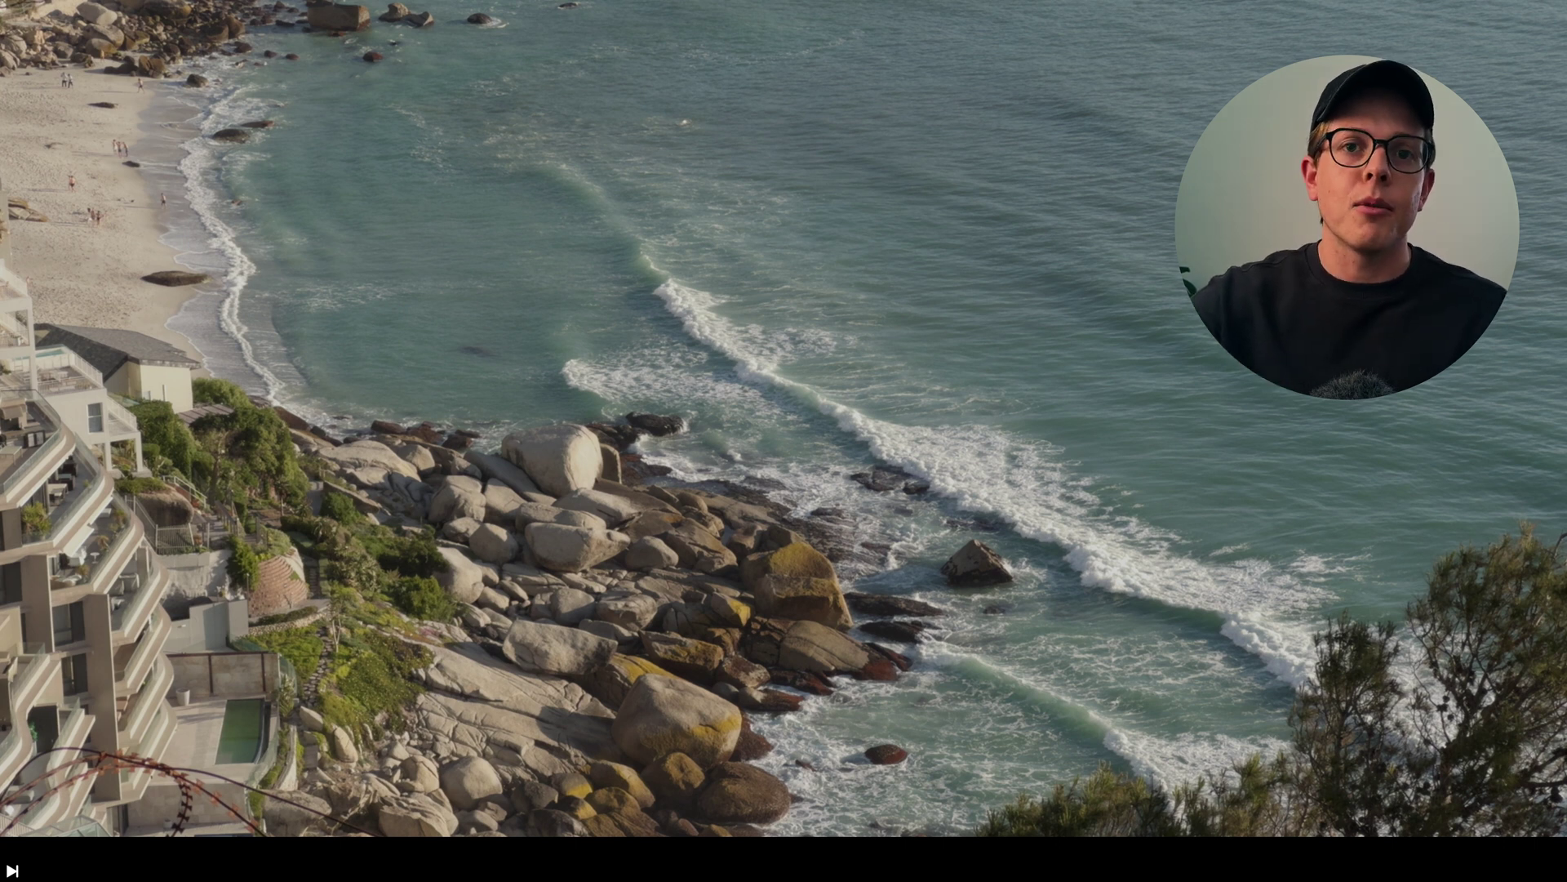
key(shift+f)
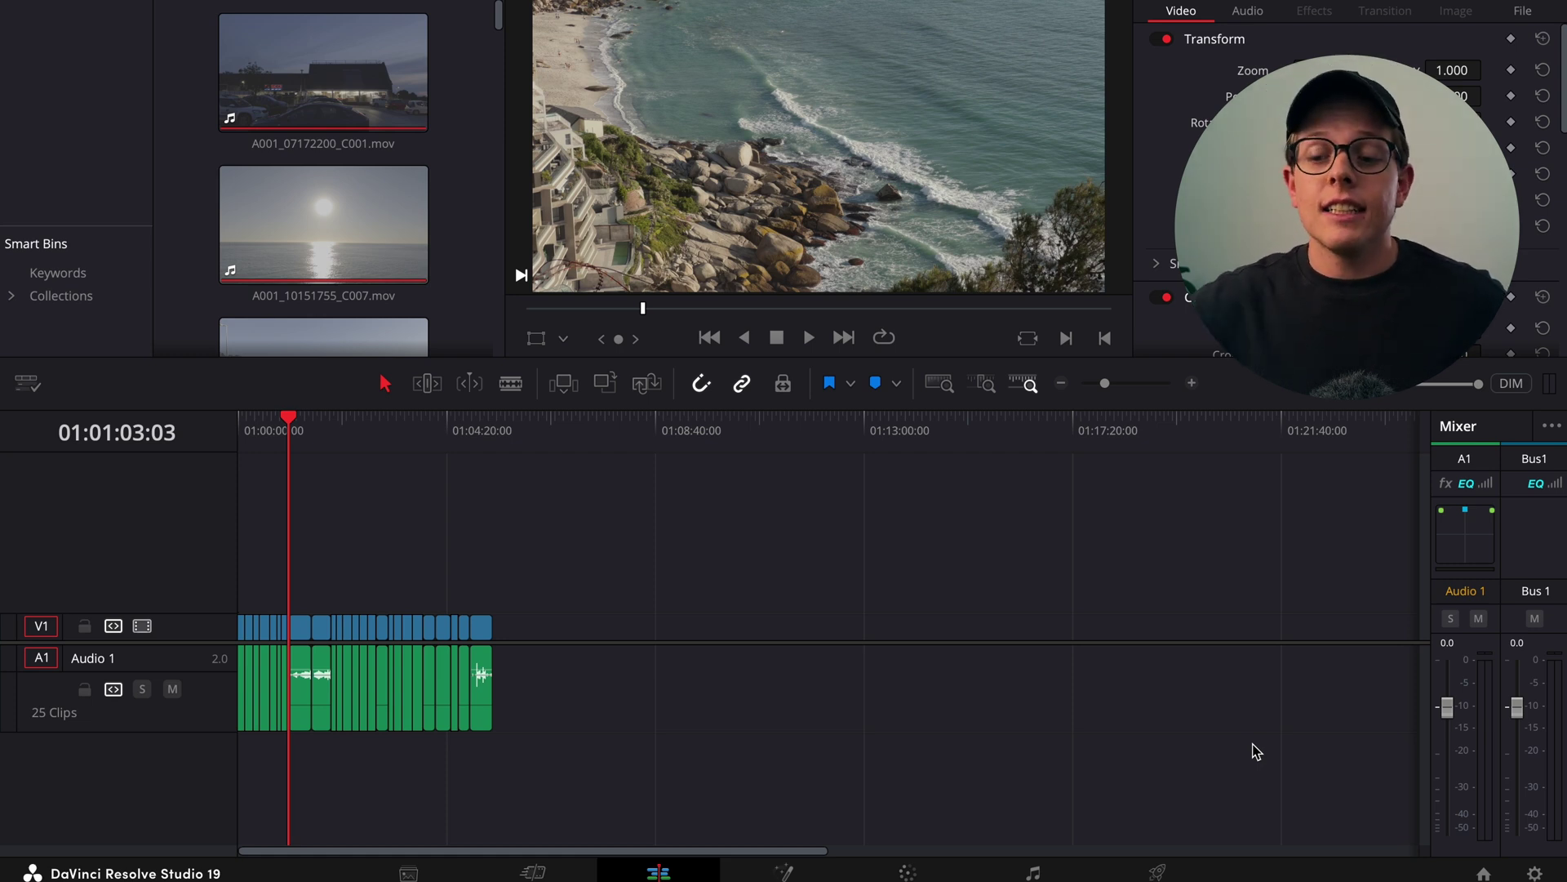
Turn off automatic color management in the project settings and set the color processing mode to Custom
click(1536, 873)
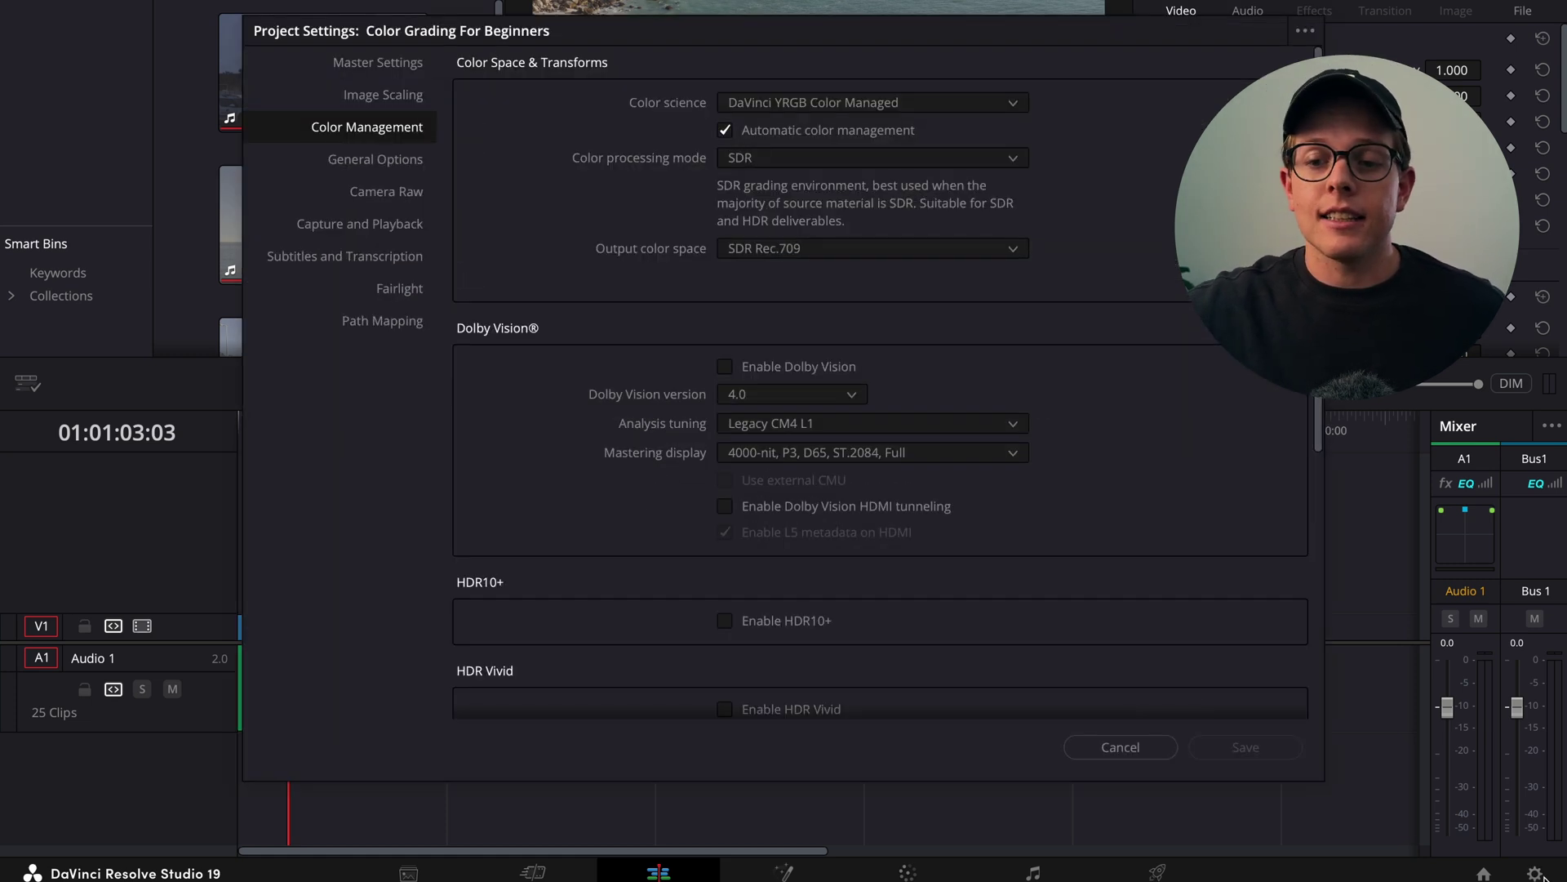
click(792, 134)
click(817, 104)
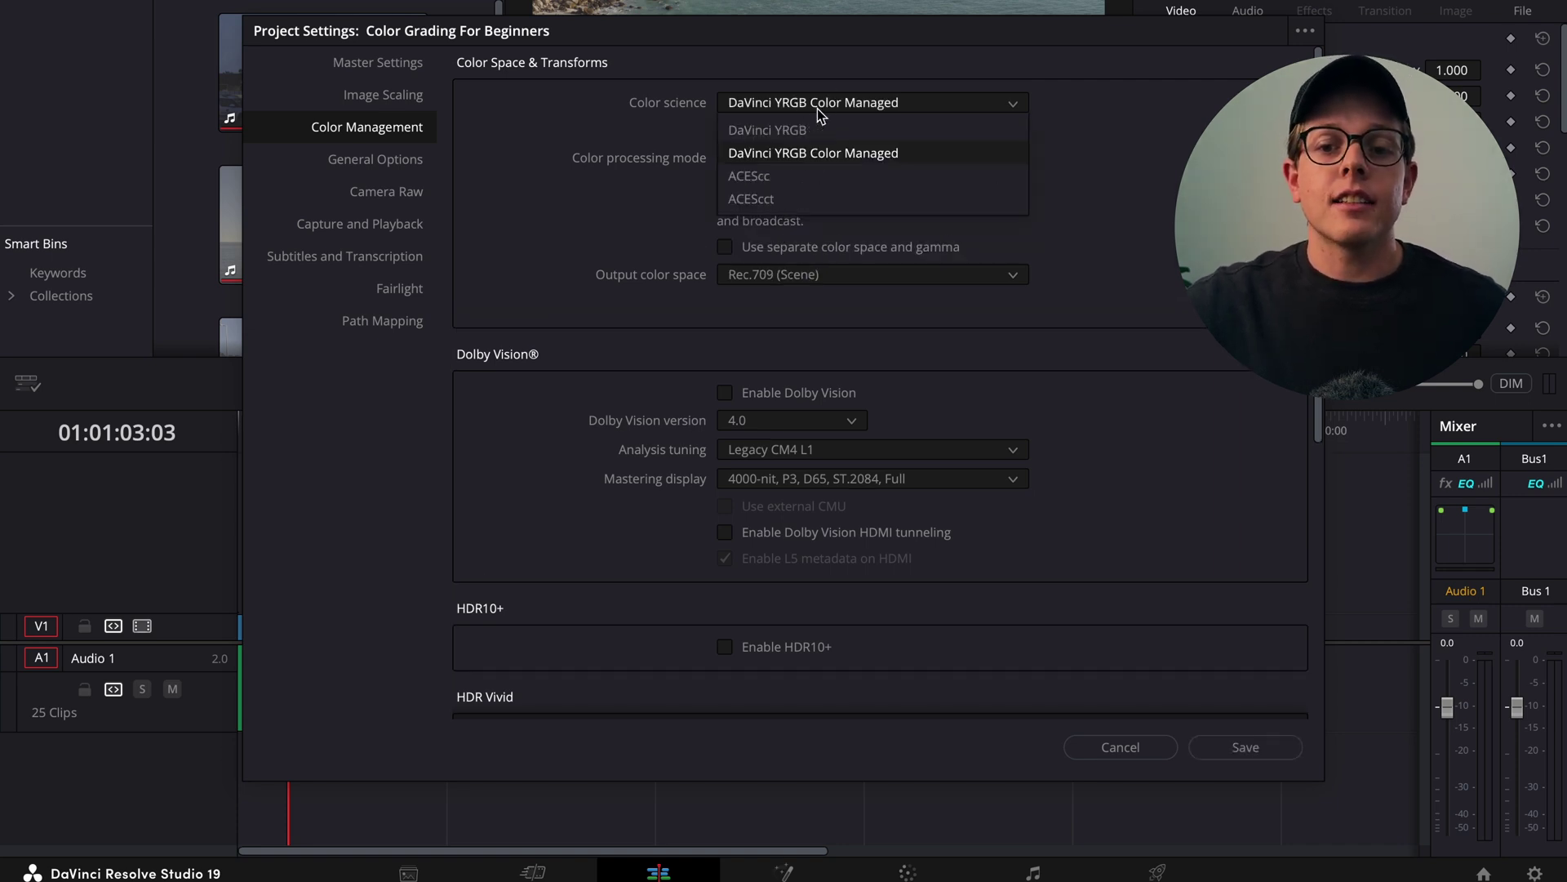
click(823, 152)
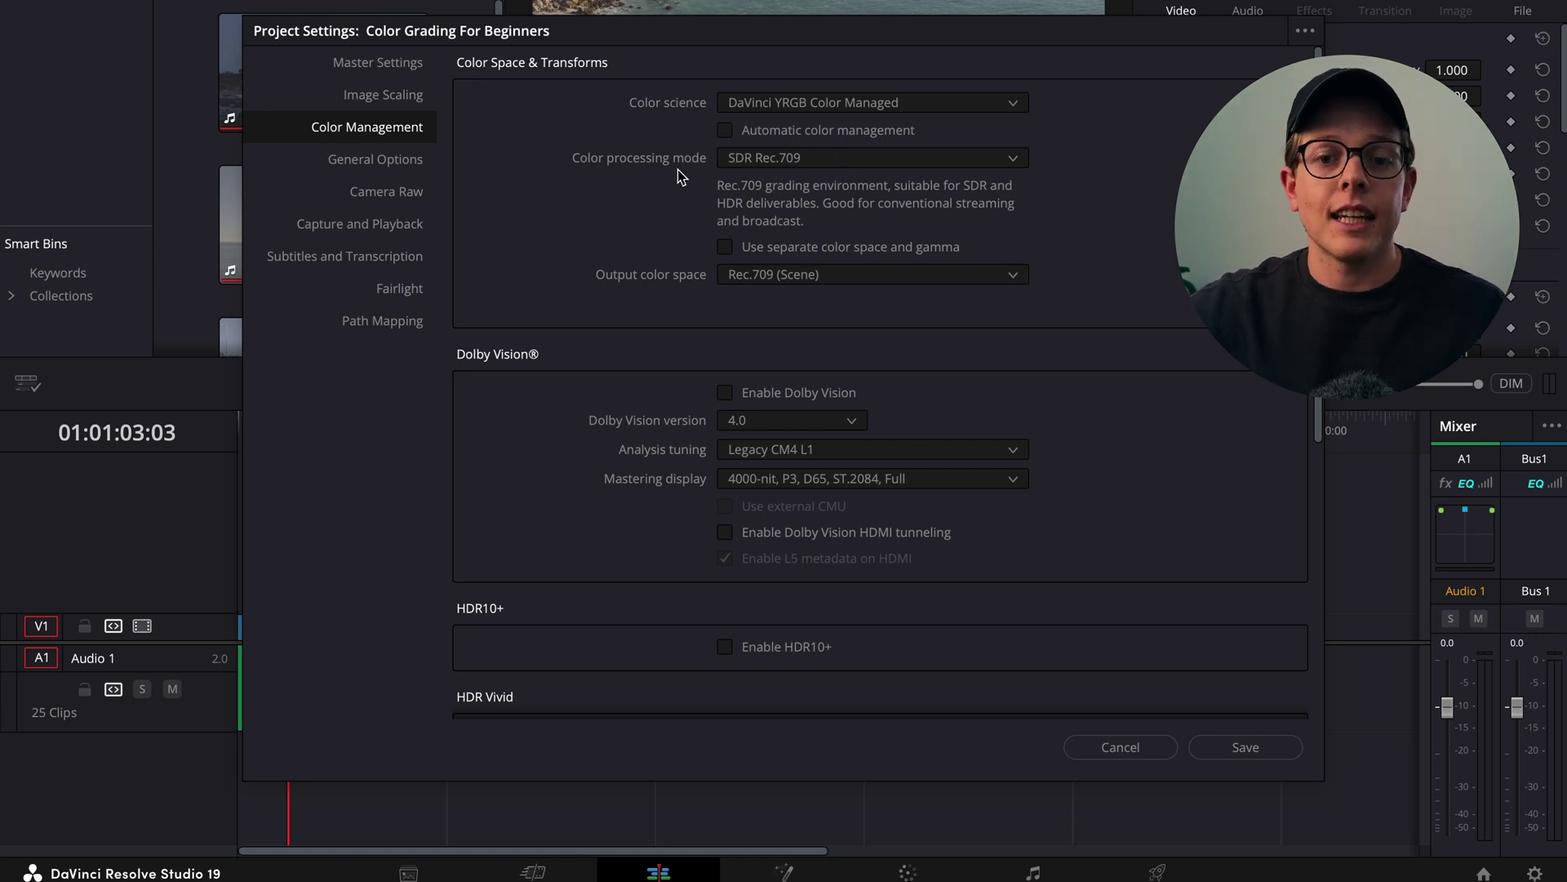
click(735, 163)
scroll(734, 188, down, 1)
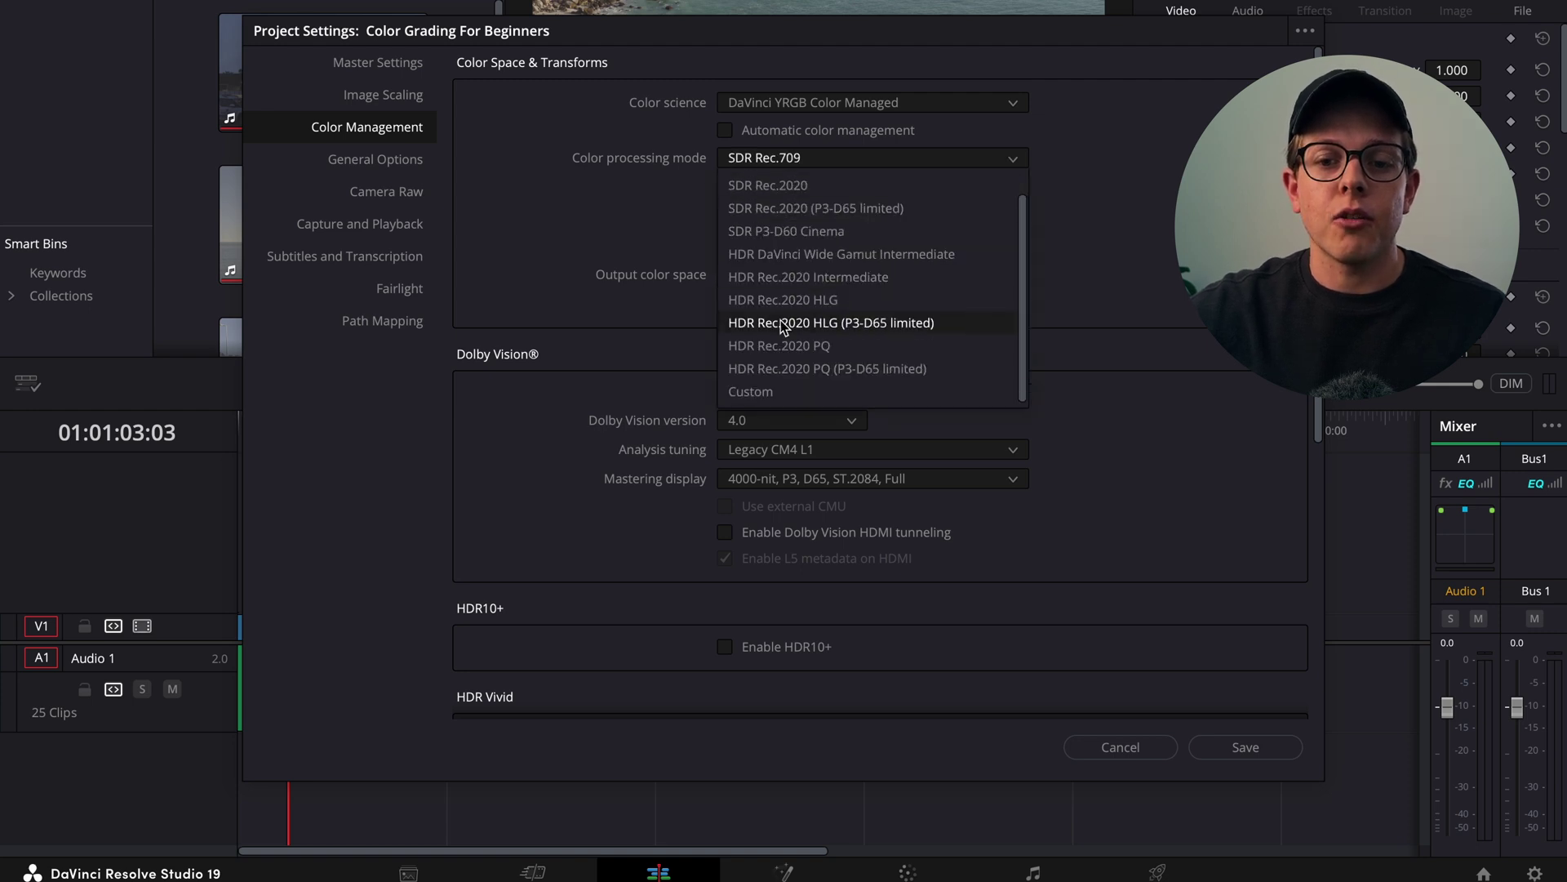
click(763, 392)
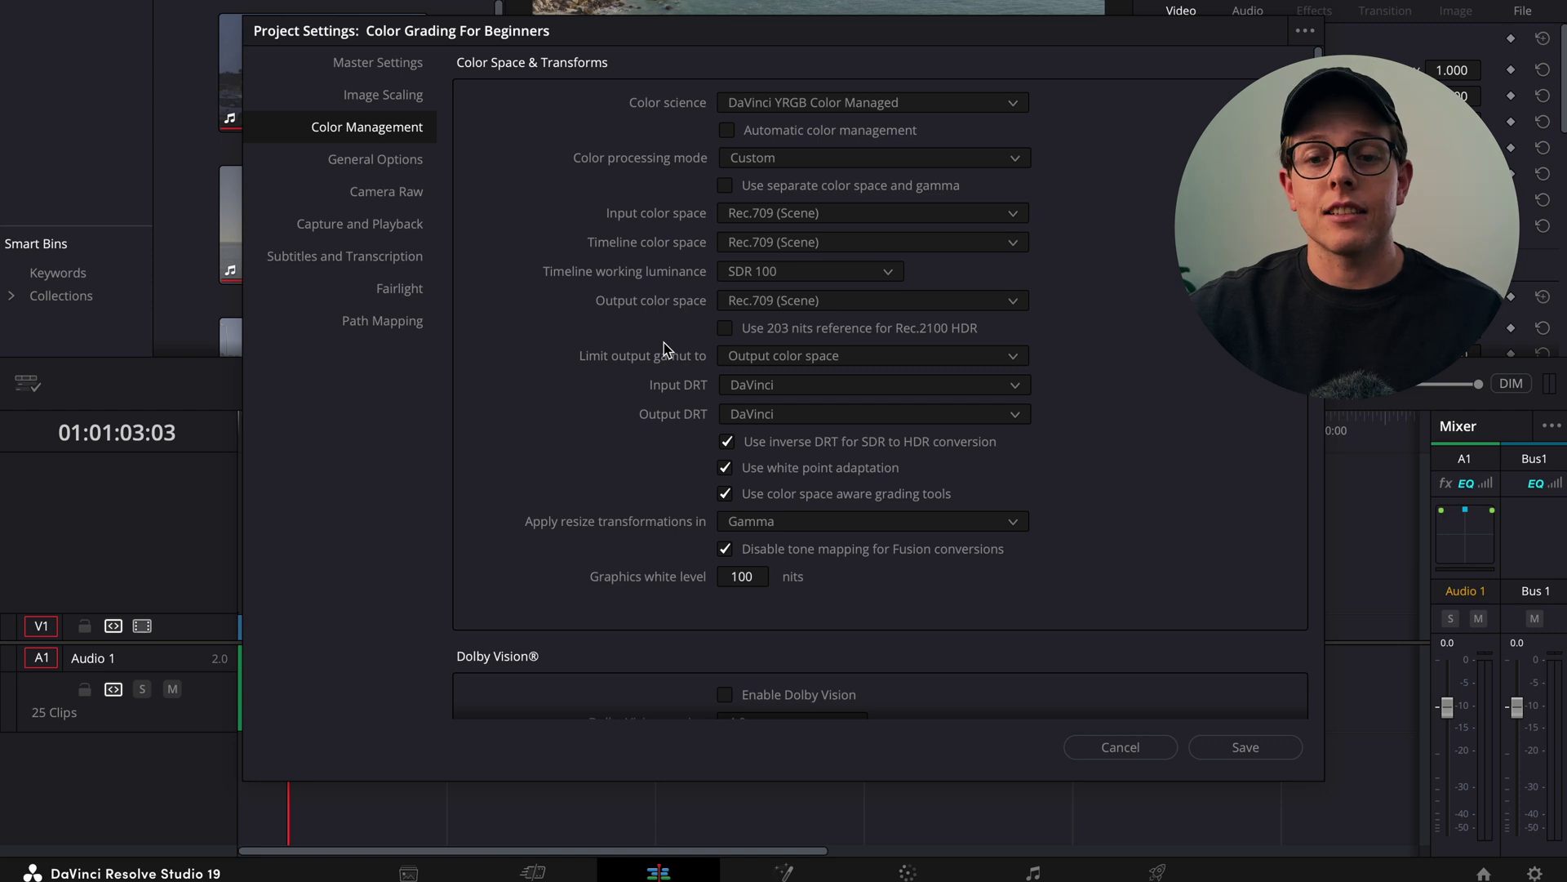
Set the project's input color space to Apple Log
click(775, 213)
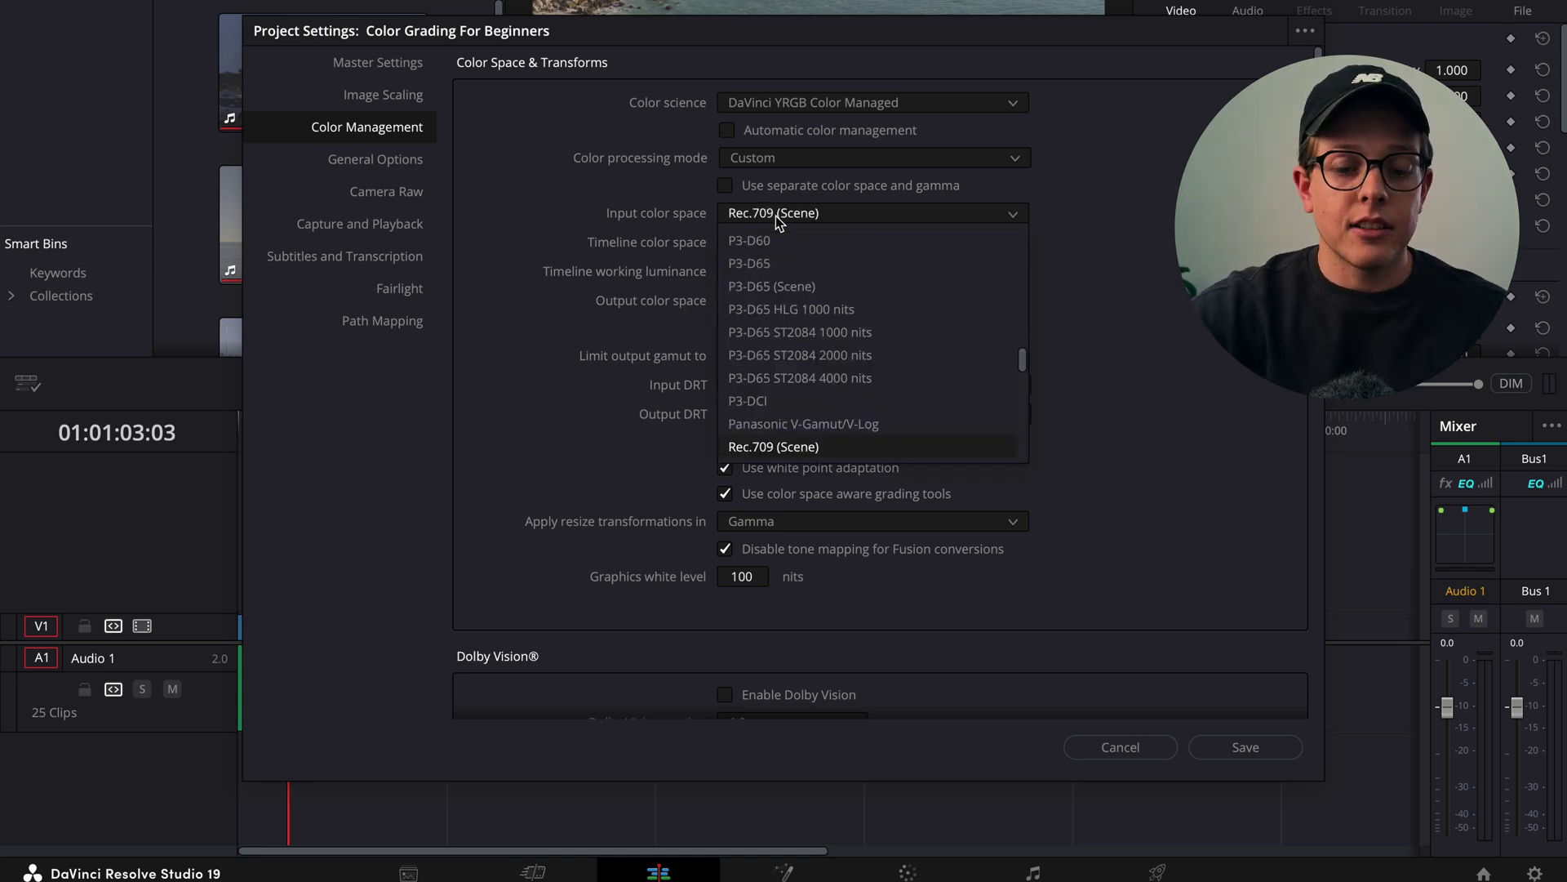
key(a)
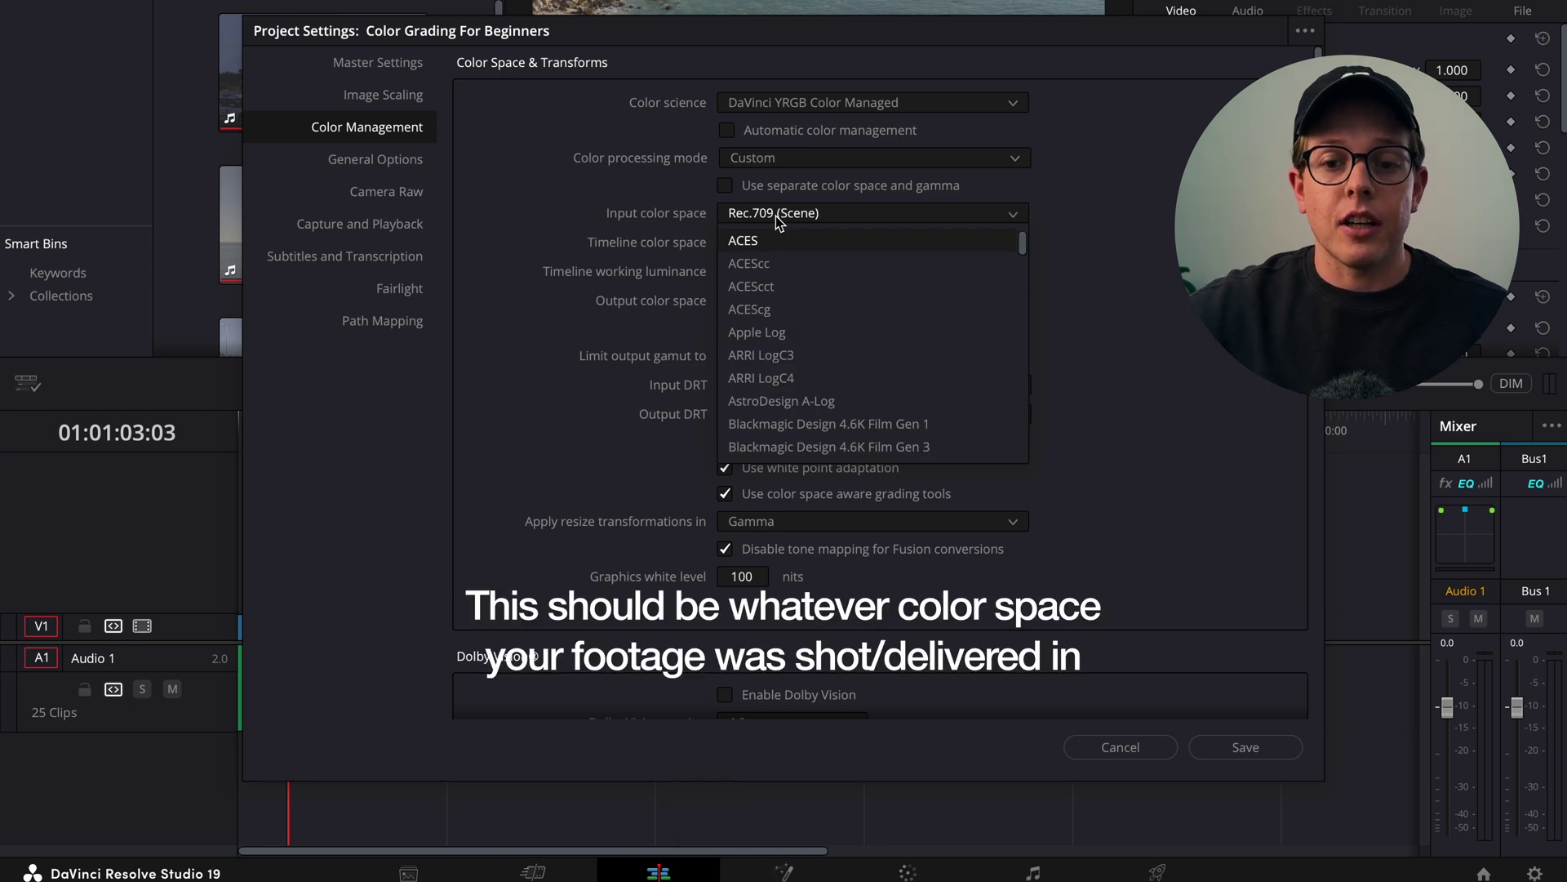
click(779, 336)
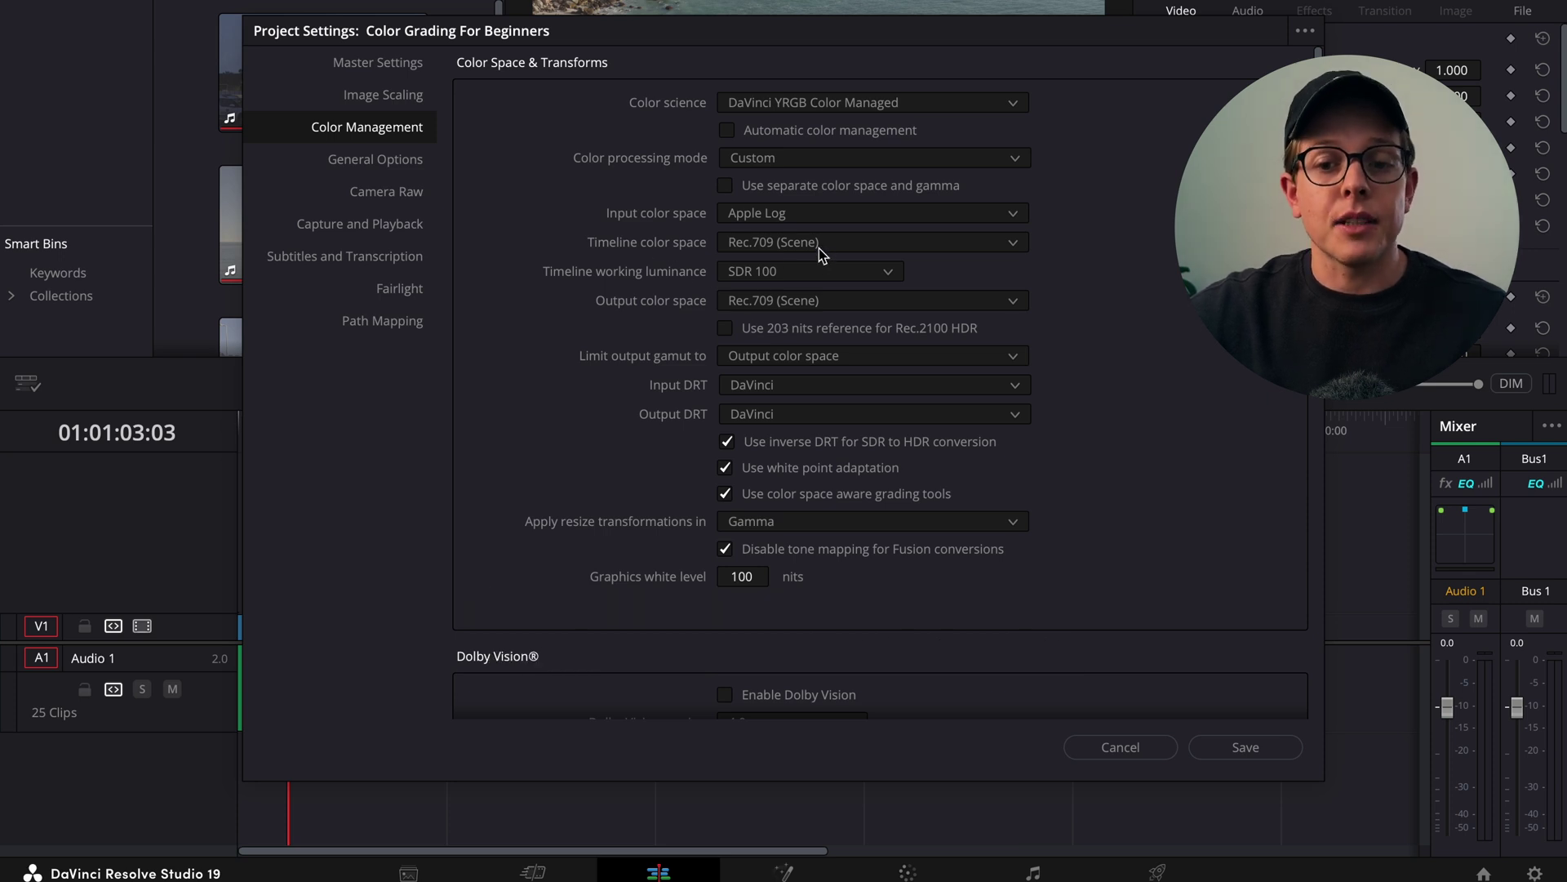
Set the project's output color space to Rec.709 Gamma 2.4
click(827, 303)
key(r)
scroll(841, 457, down, 1)
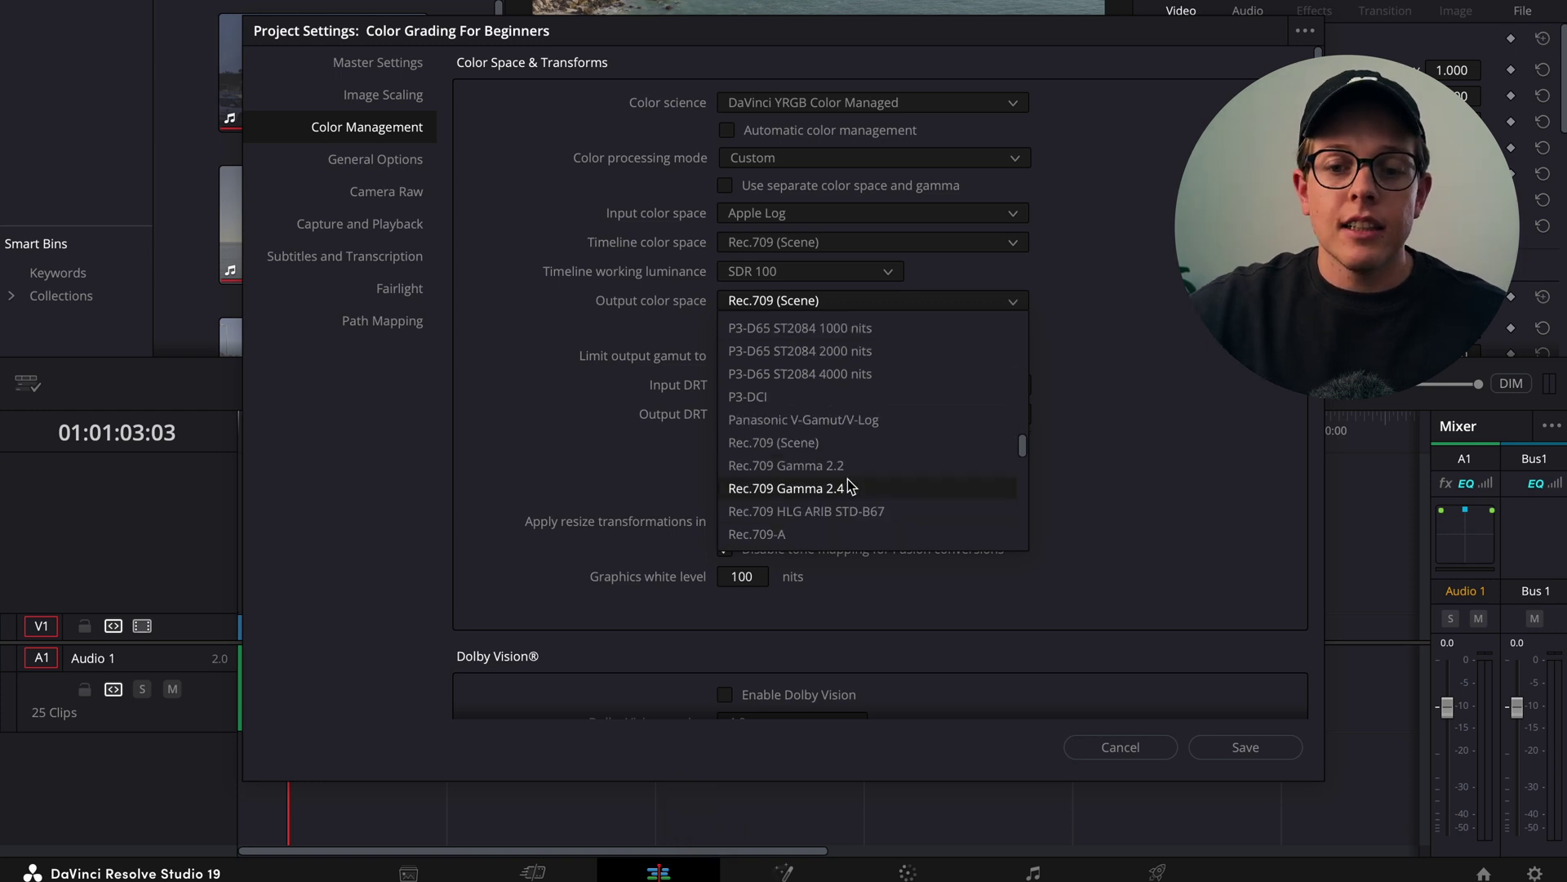
click(844, 487)
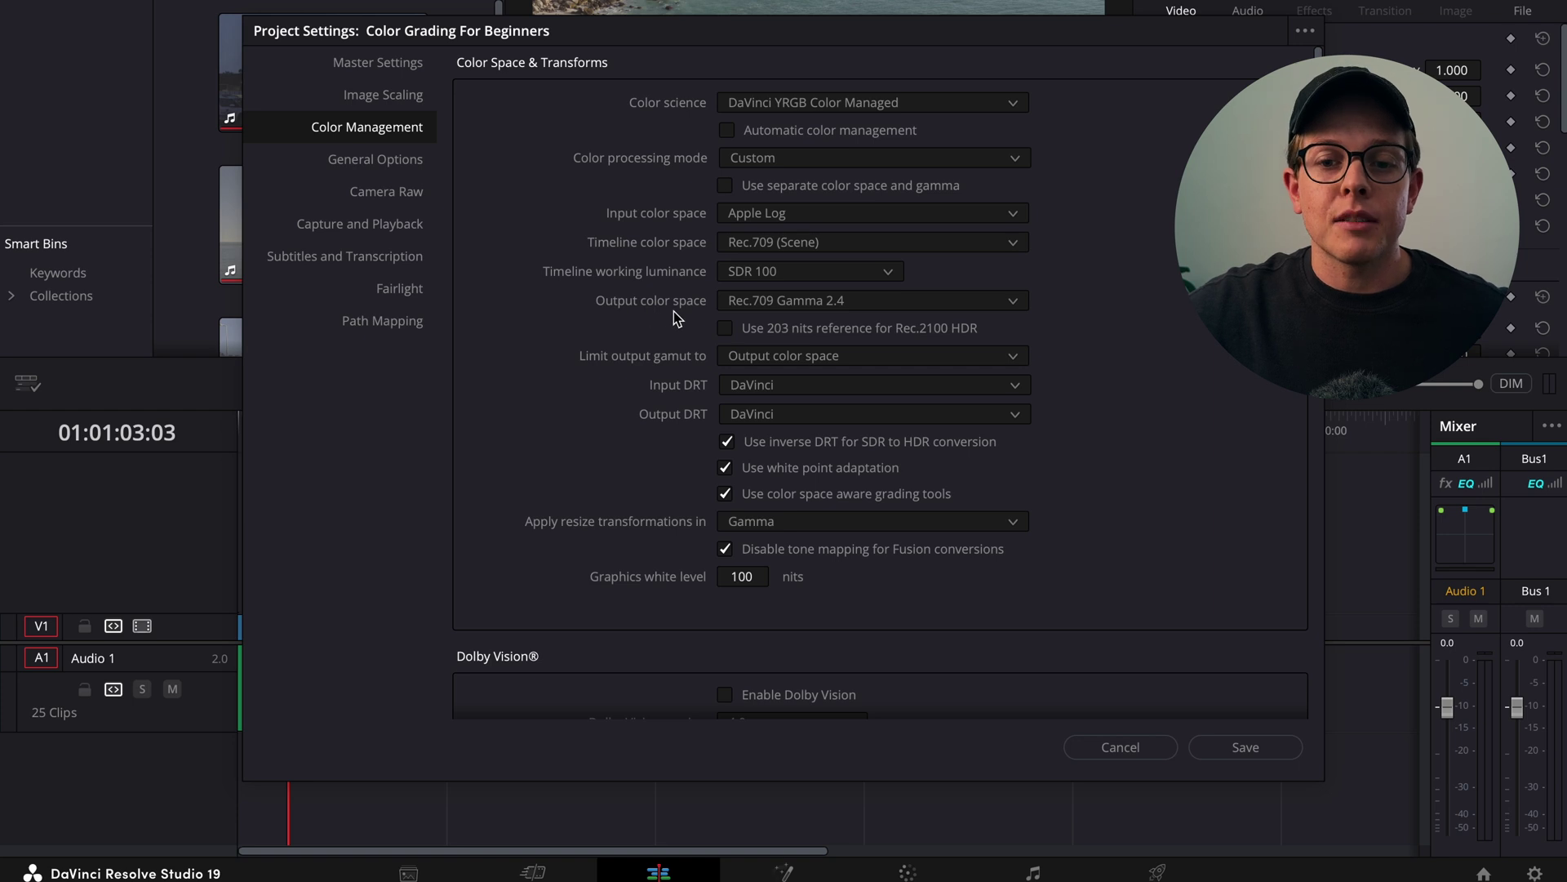
Set the project's timeline color space to DaVinci WG/Intermediate
drag(844, 36, 748, 237)
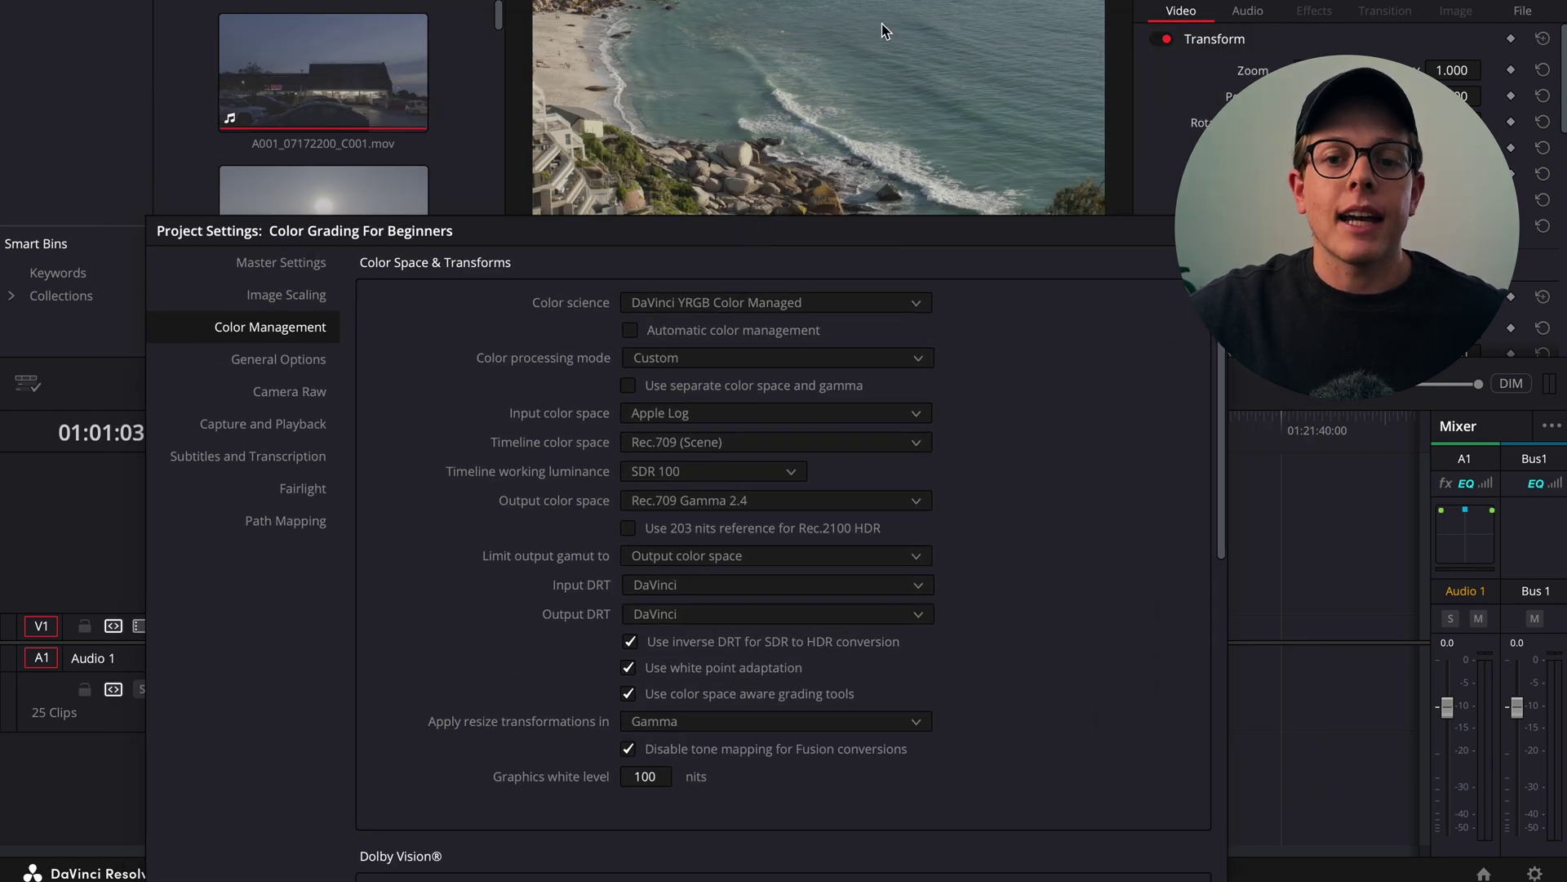
drag(644, 229, 564, 130)
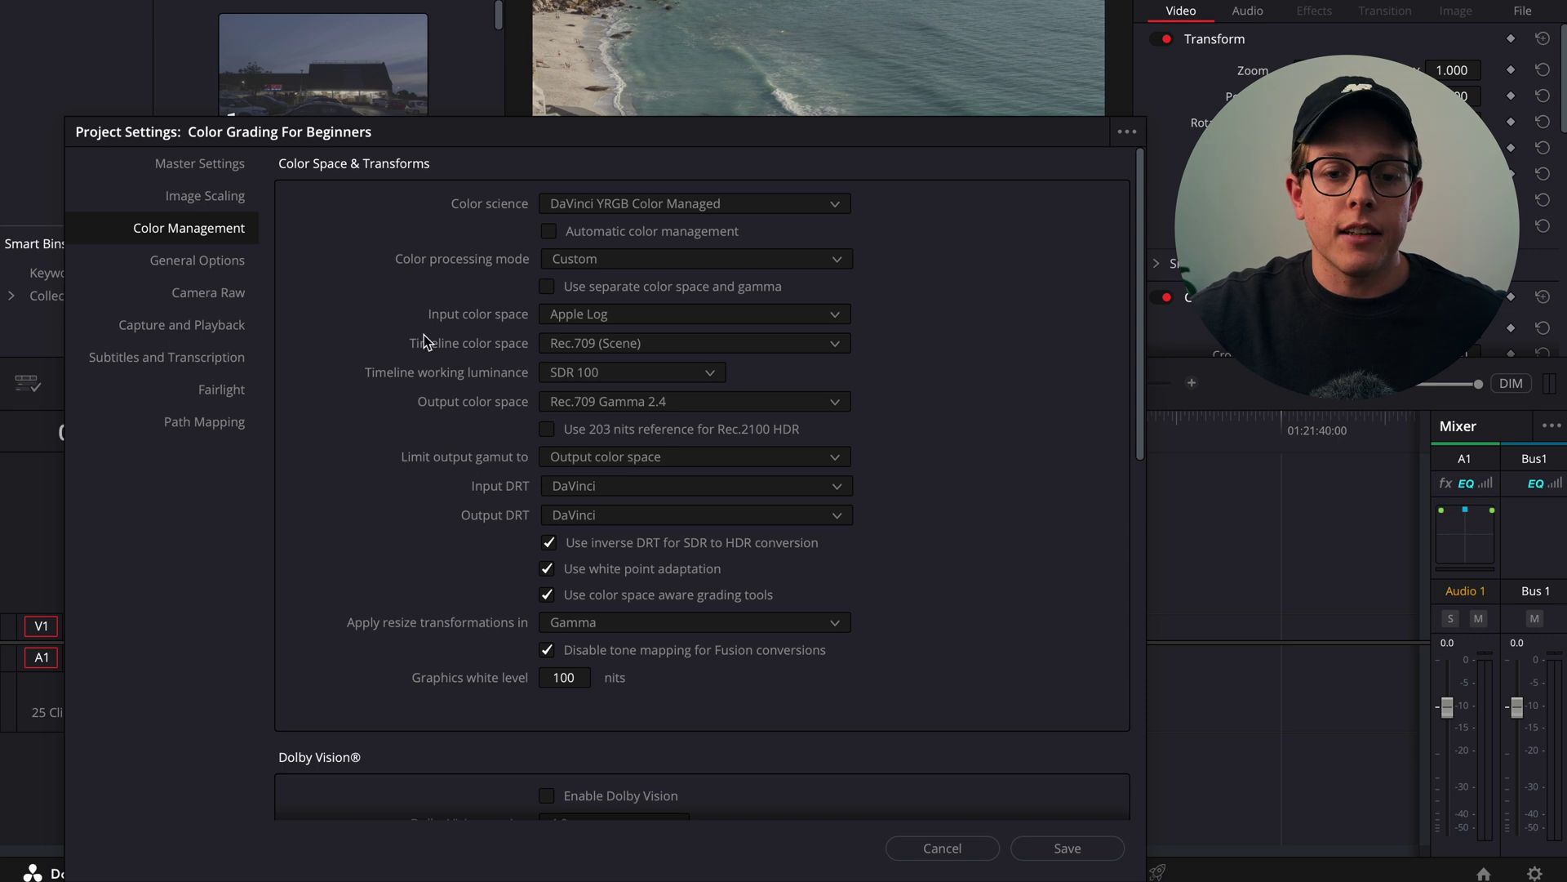
drag(572, 141, 759, 32)
click(823, 233)
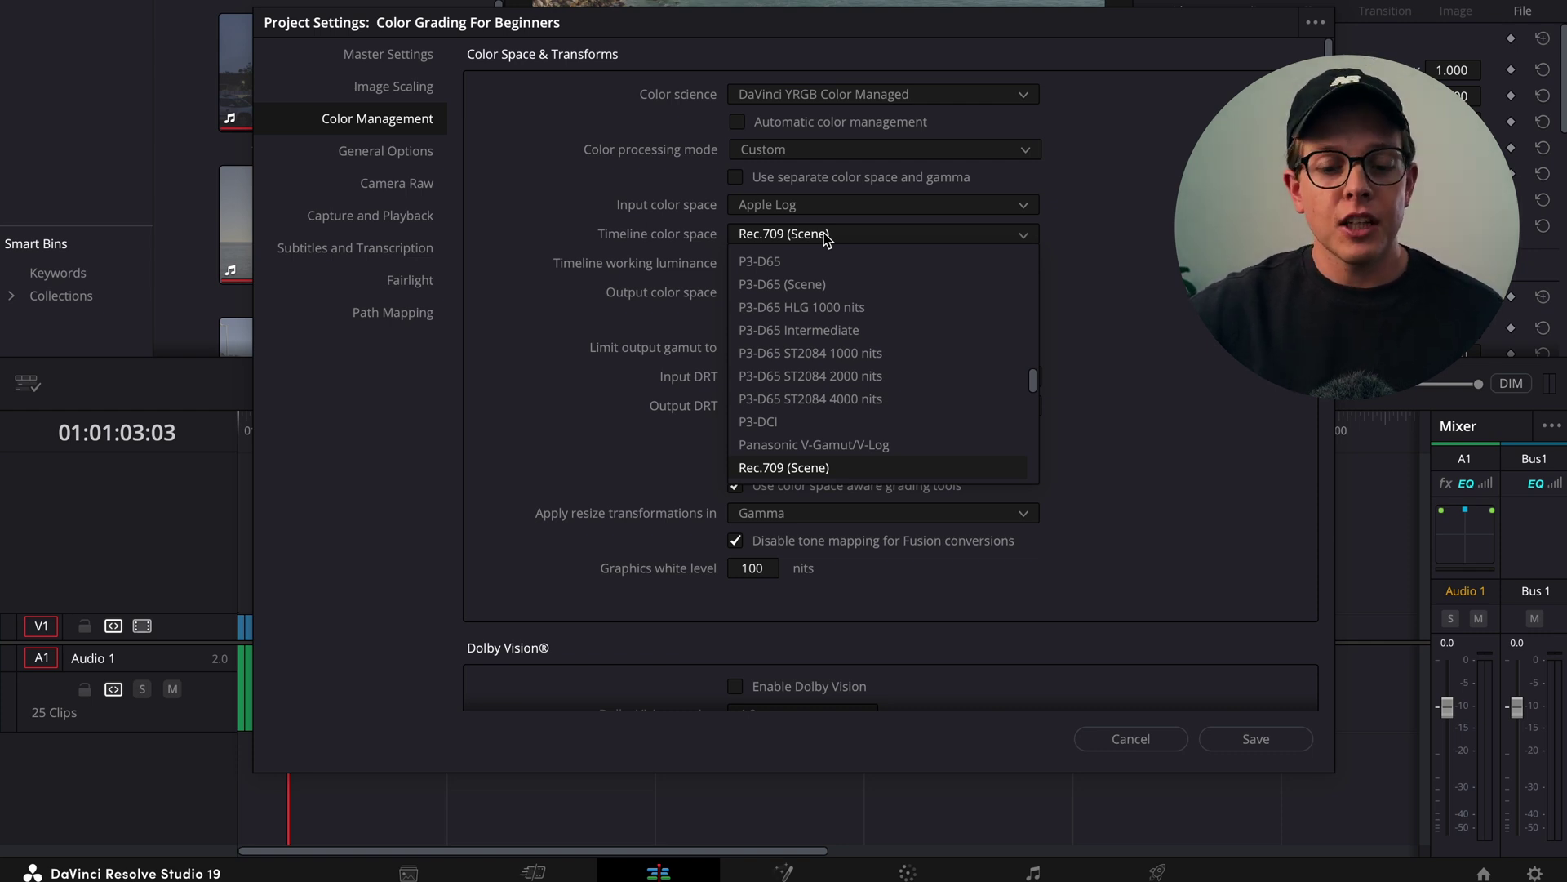
key(d)
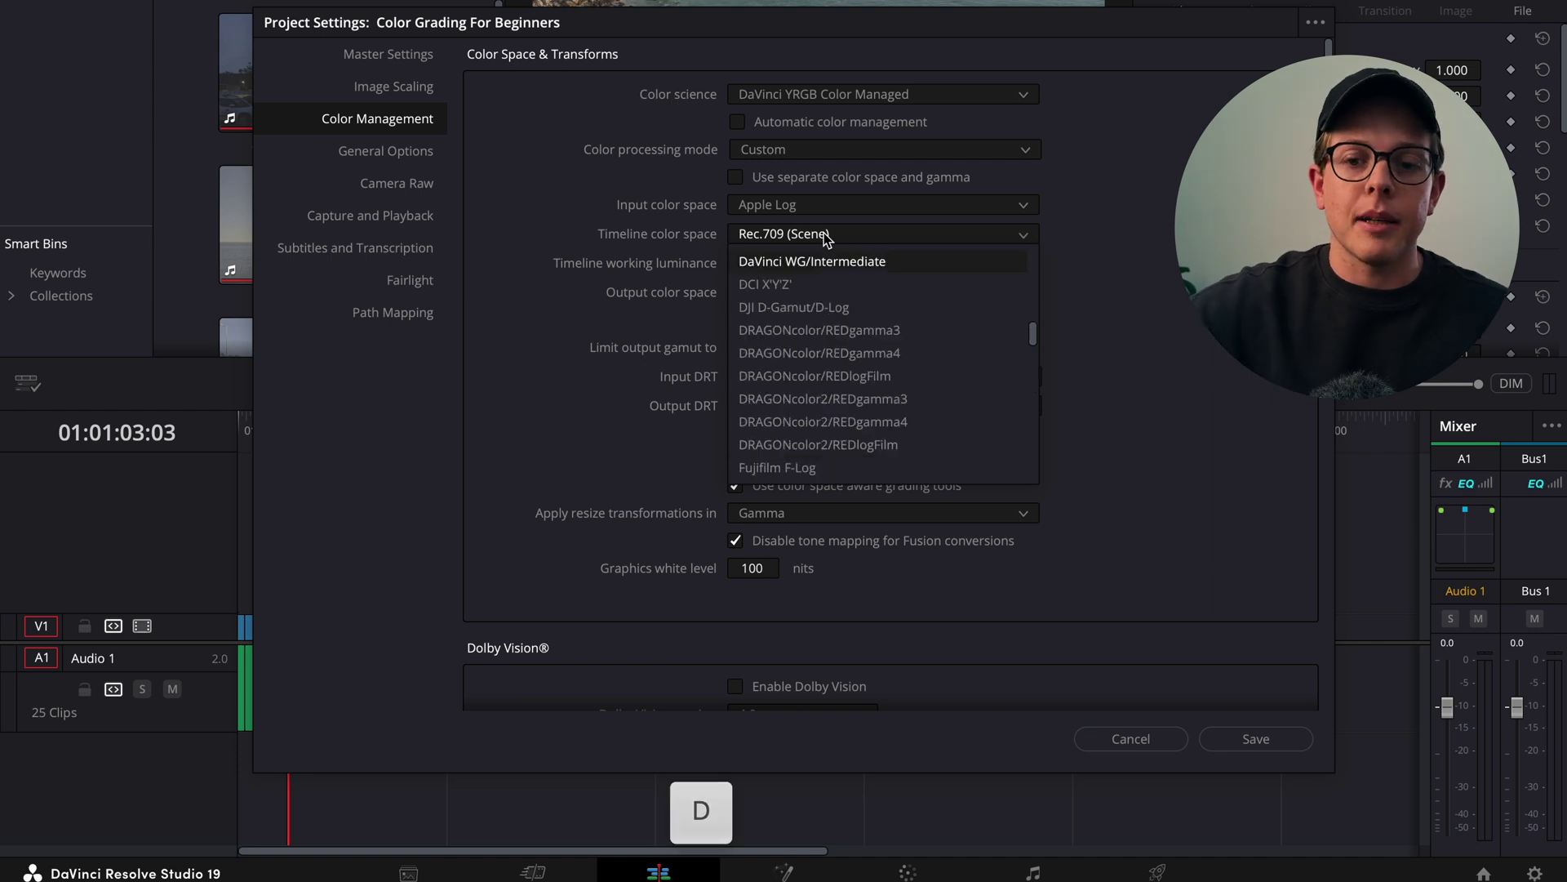
click(814, 262)
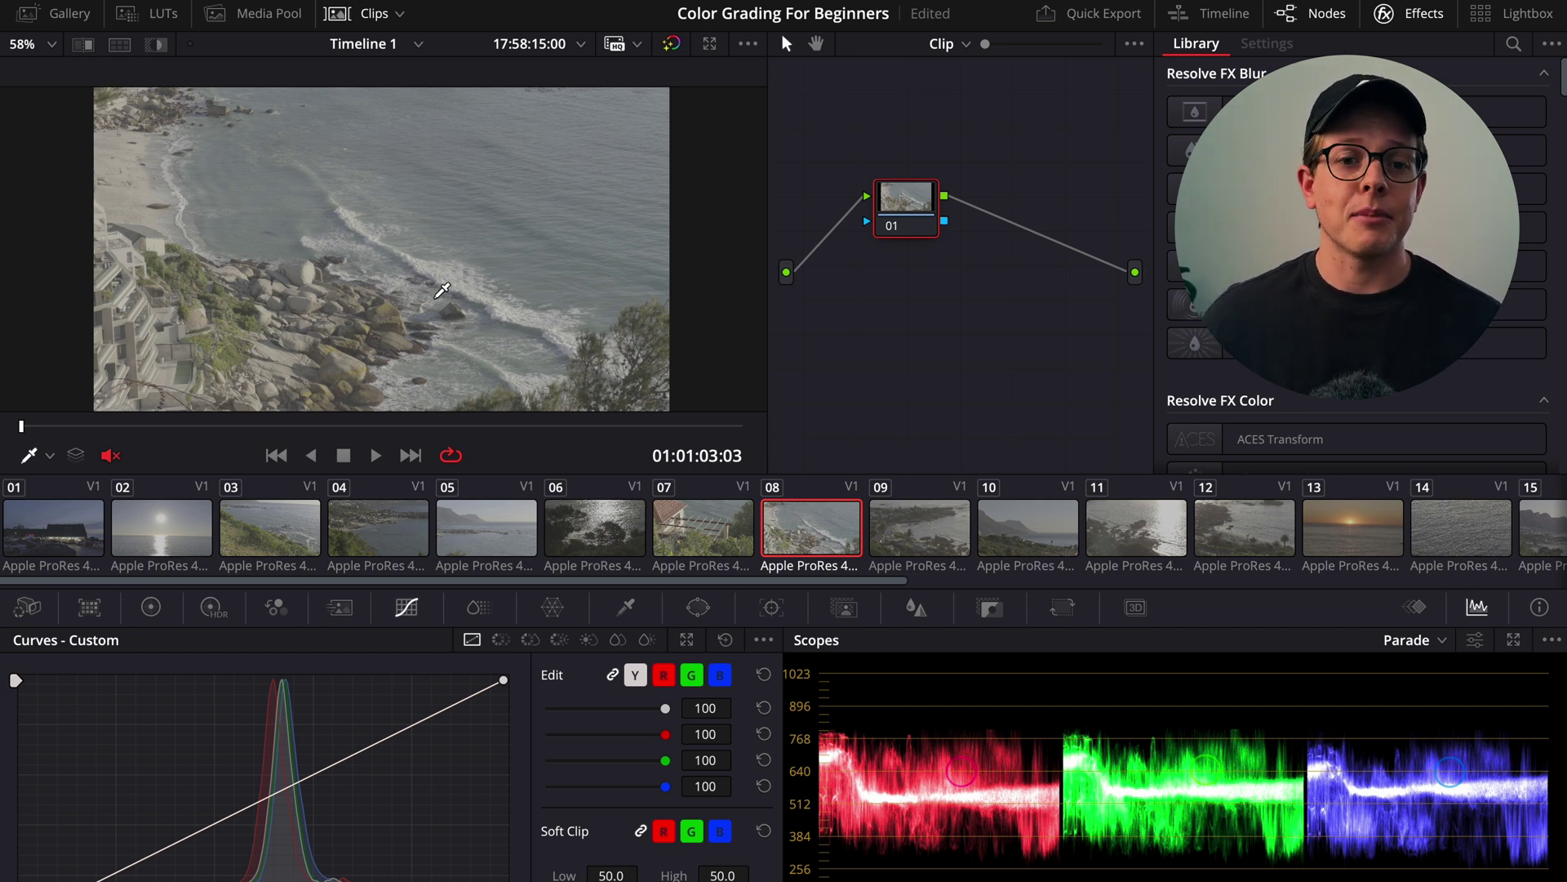
Save the project and open the stills gallery, checking the viewer's Grab Still options
key(ctrl+s)
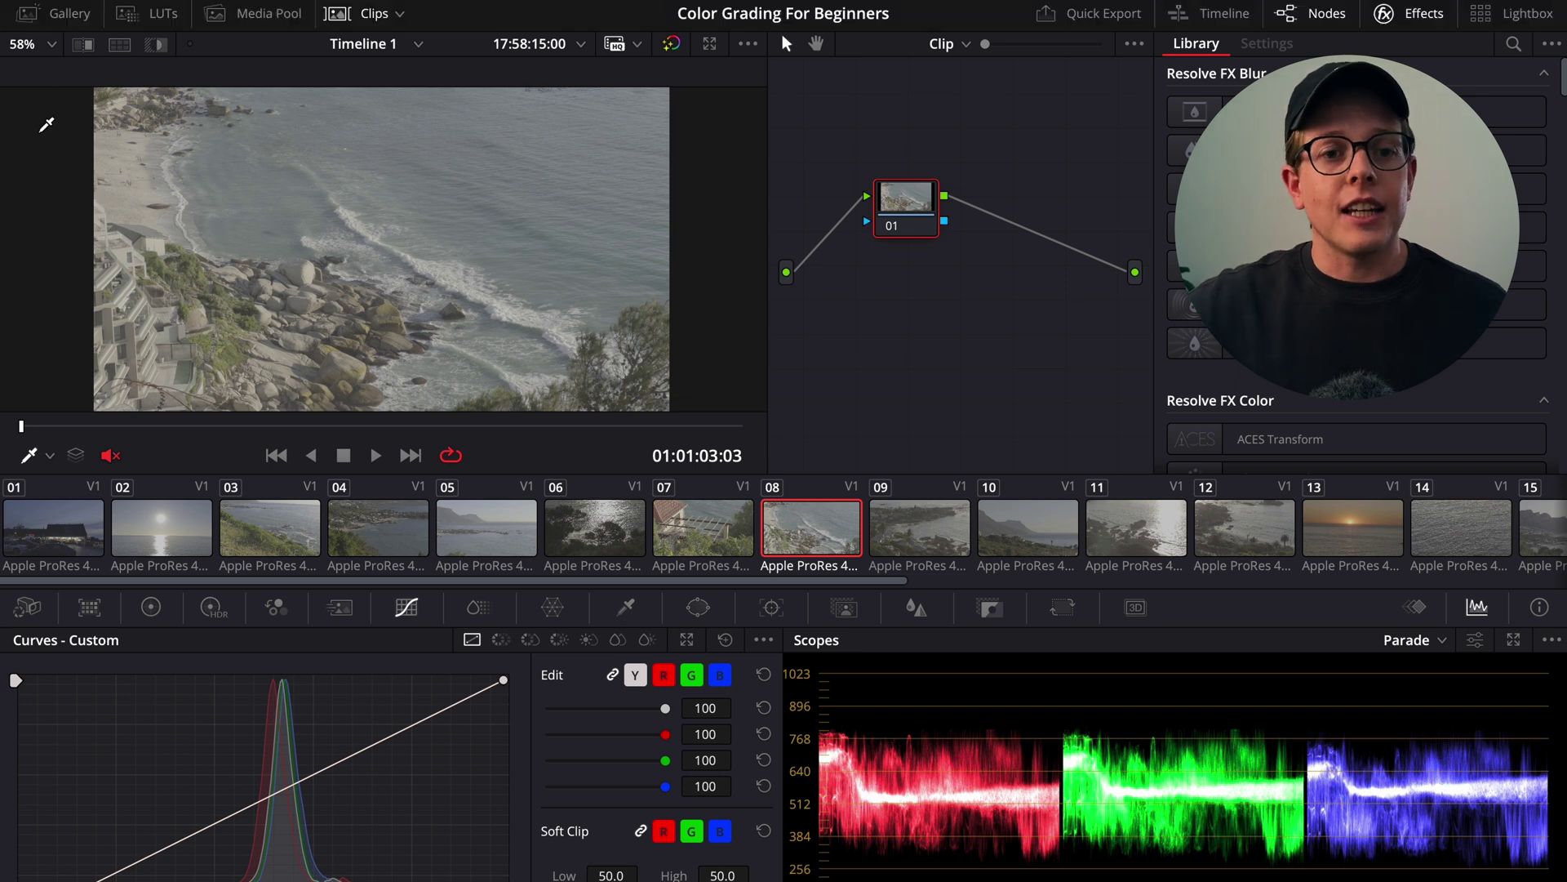
click(36, 30)
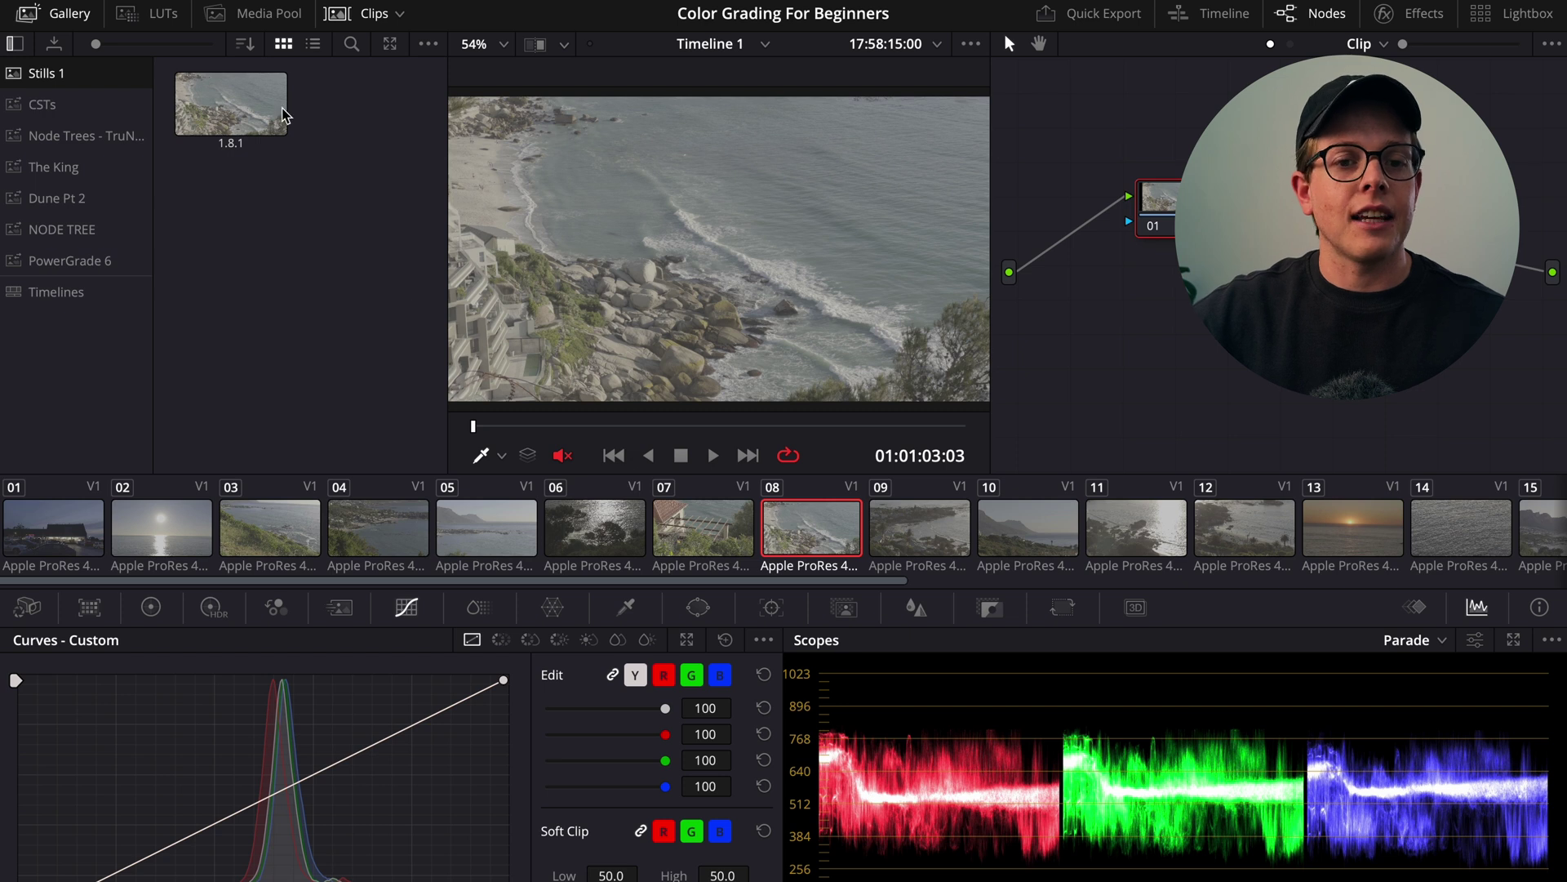
right_click(716, 283)
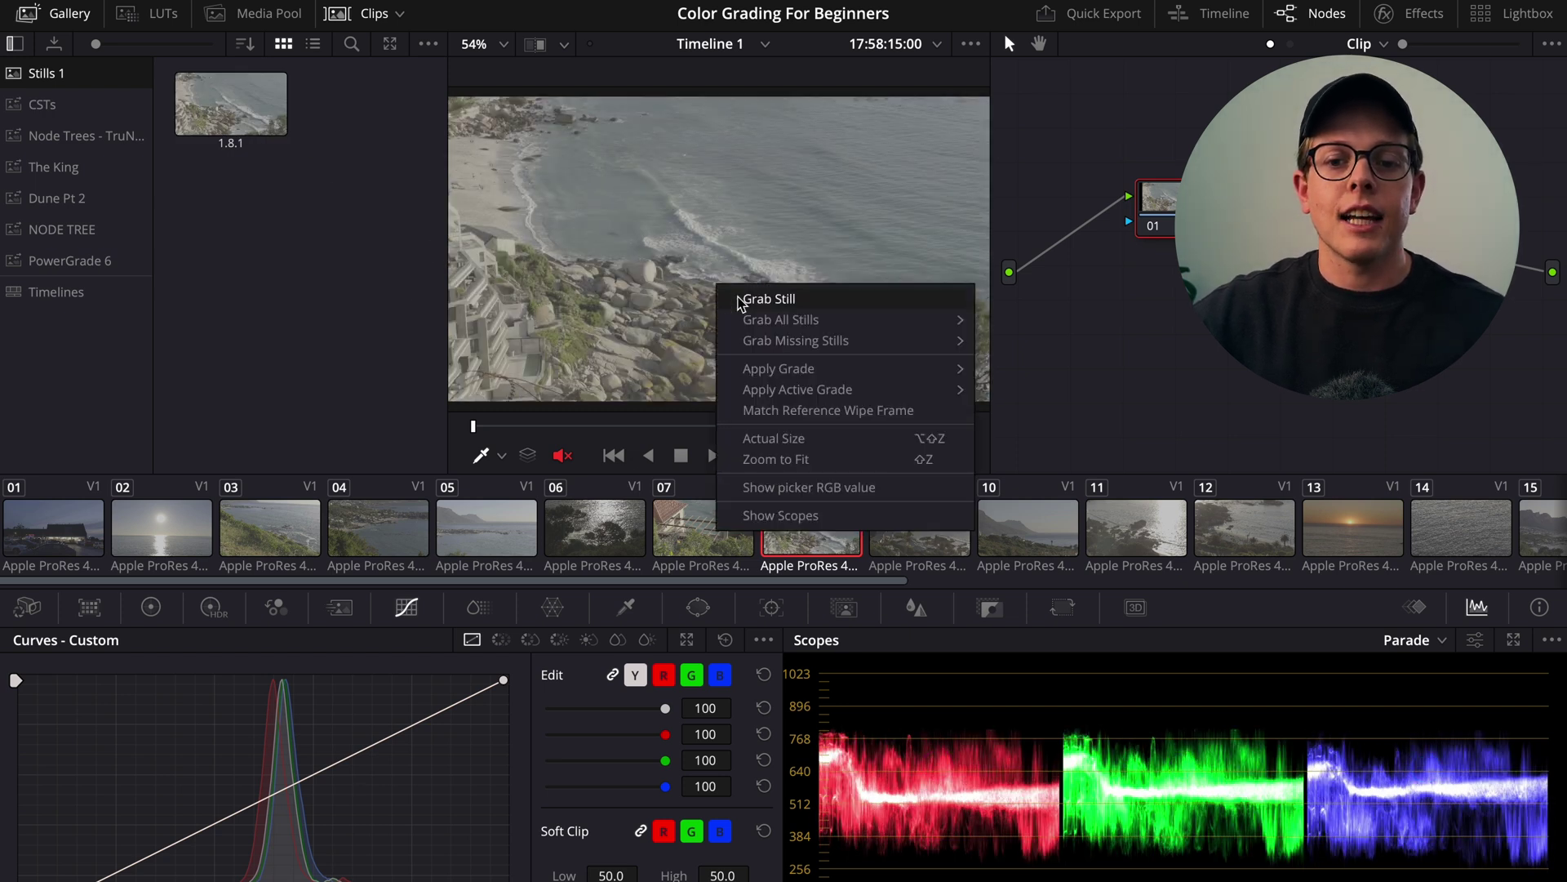
click(349, 244)
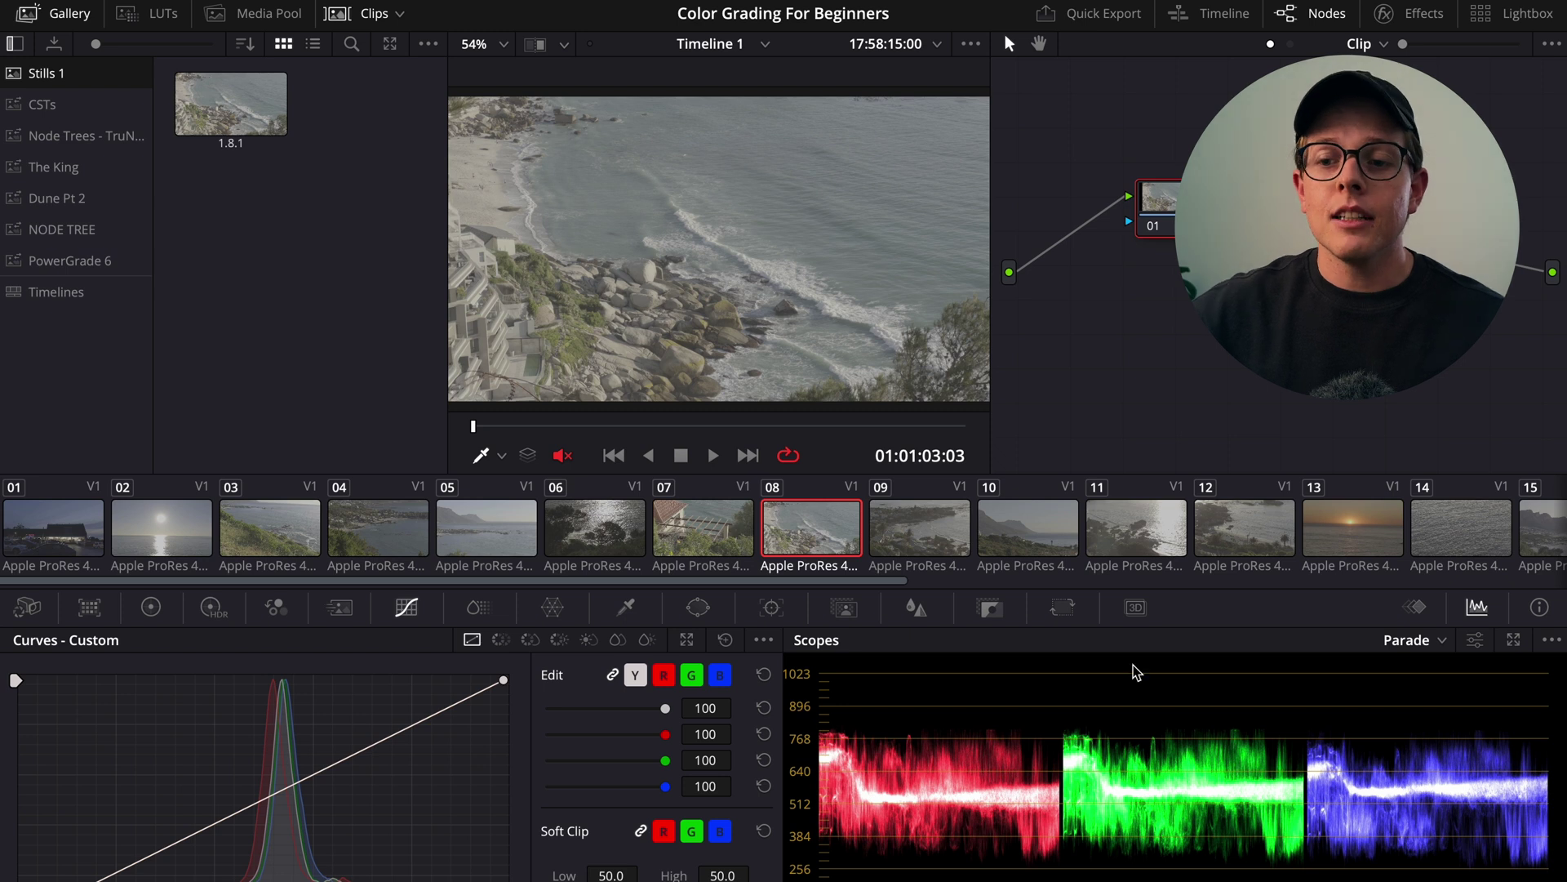
Compare sunset clip 13 with gallery still 1.8.1 using an image wipe, scrub through the clip, and turn the wipe off
click(1318, 549)
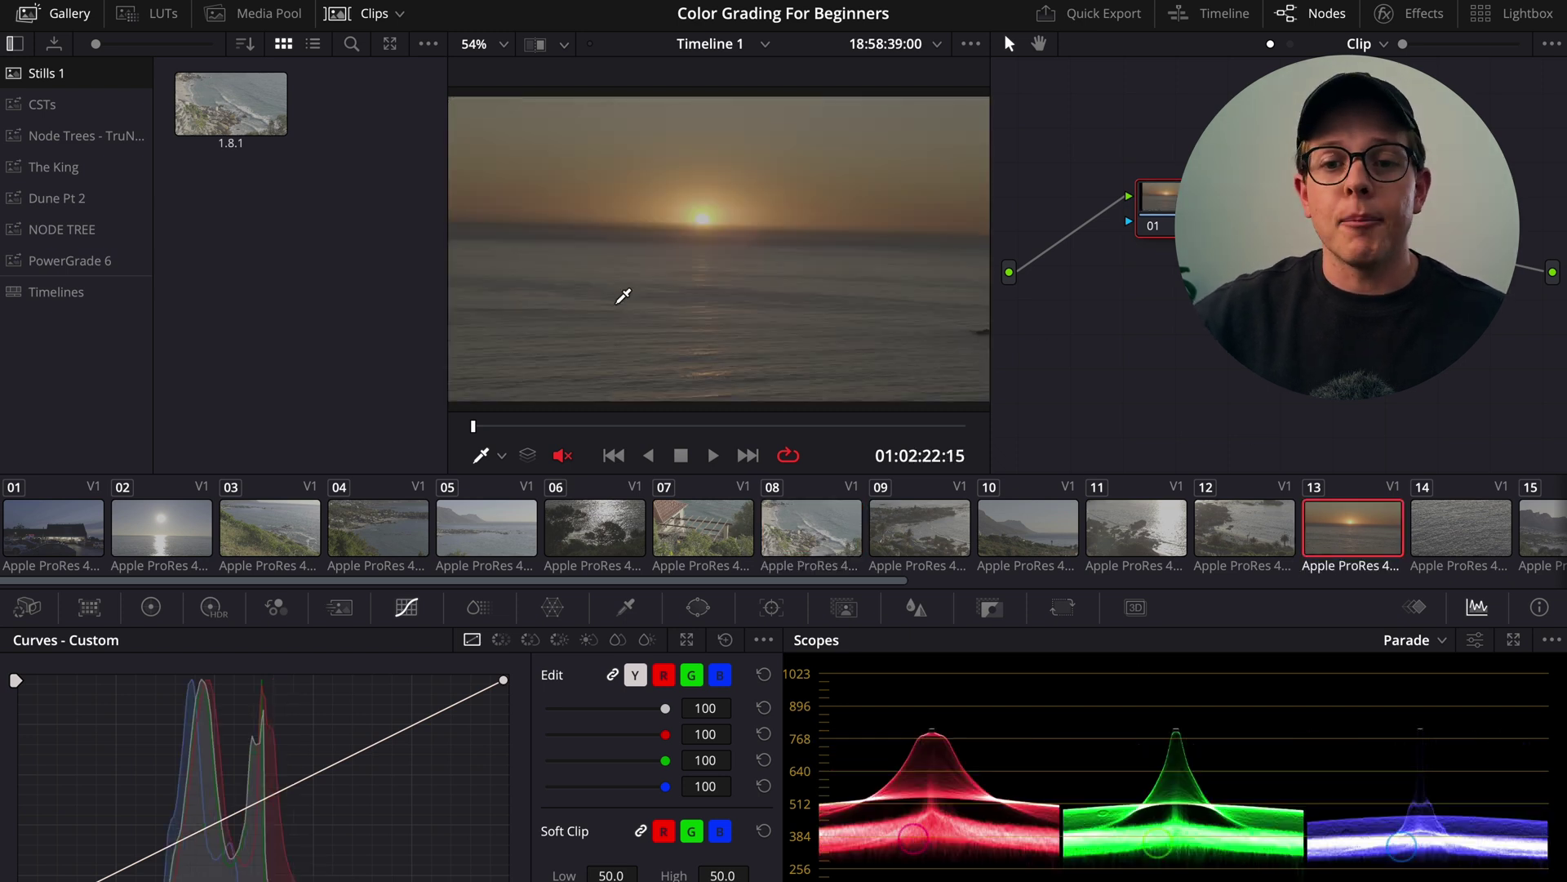
click(237, 127)
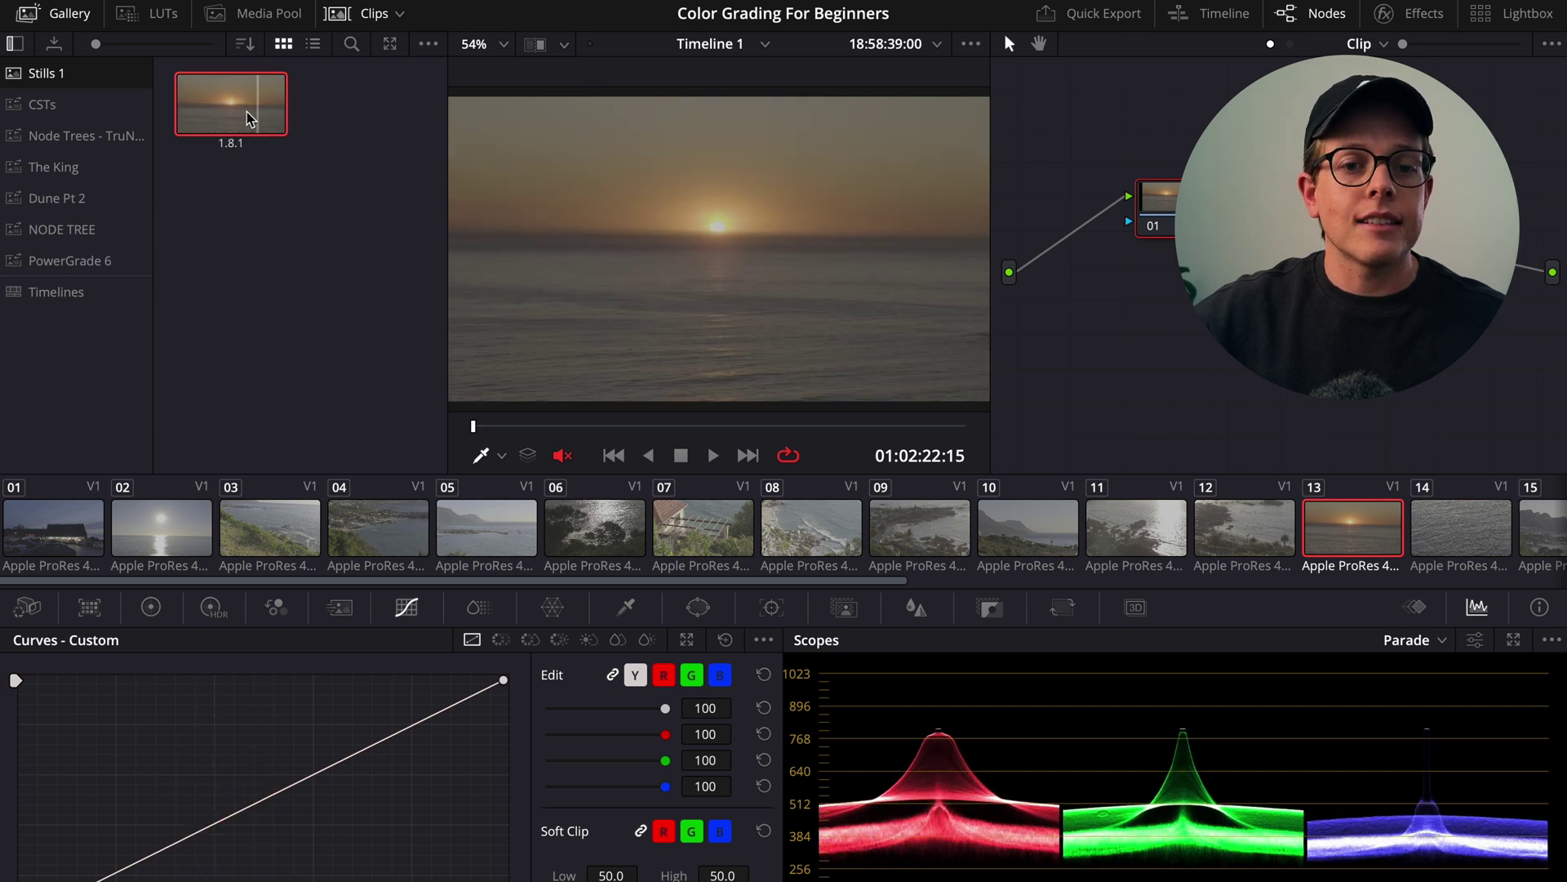
click(535, 43)
drag(710, 360, 767, 351)
drag(699, 425, 752, 441)
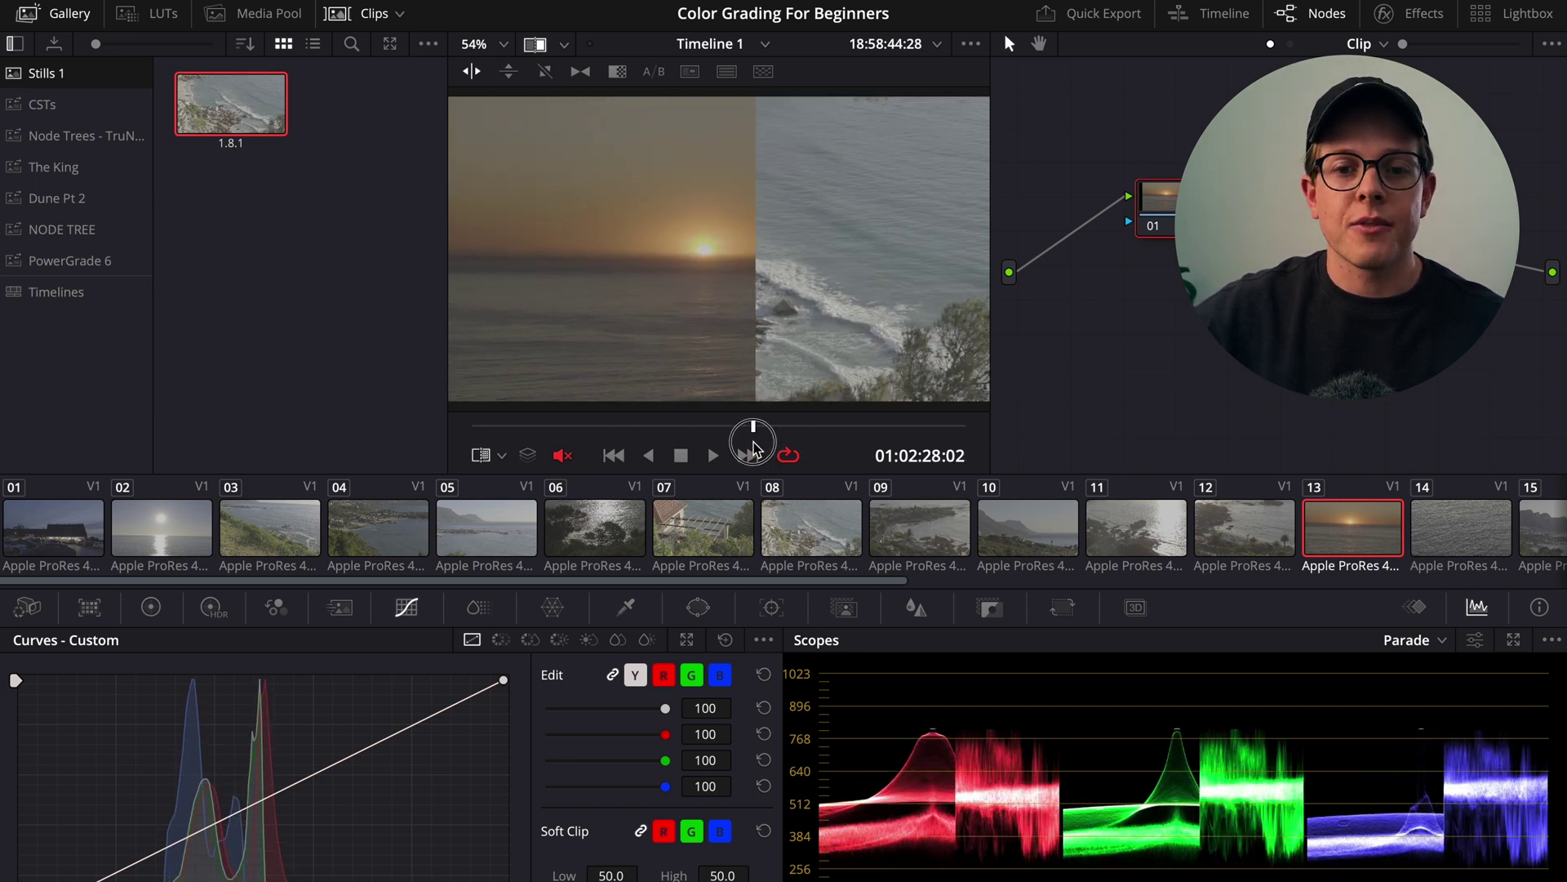
click(534, 43)
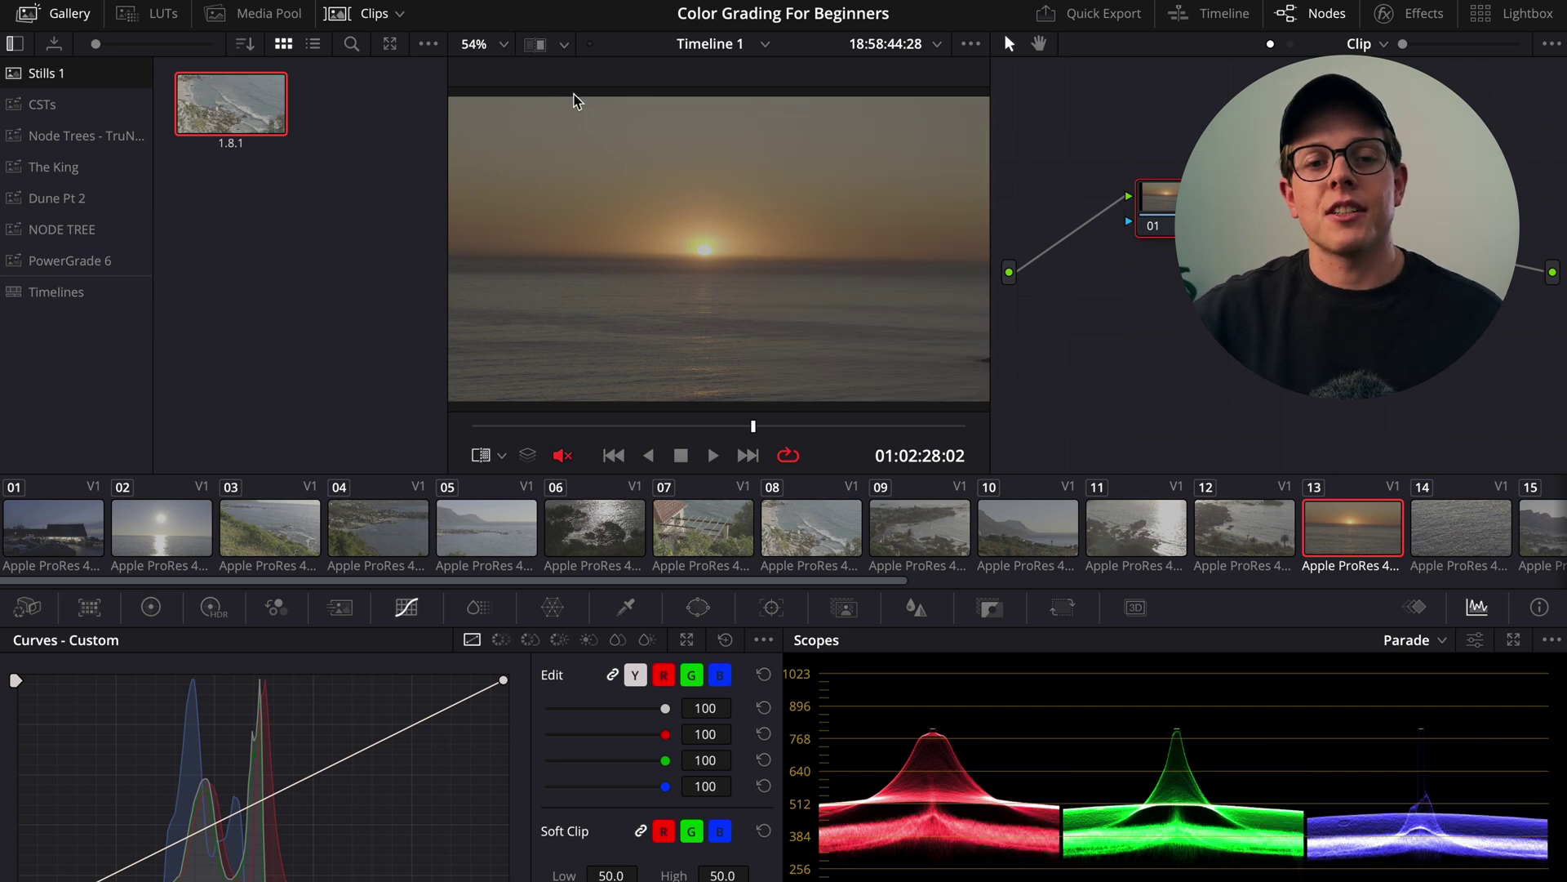
right_click(76, 411)
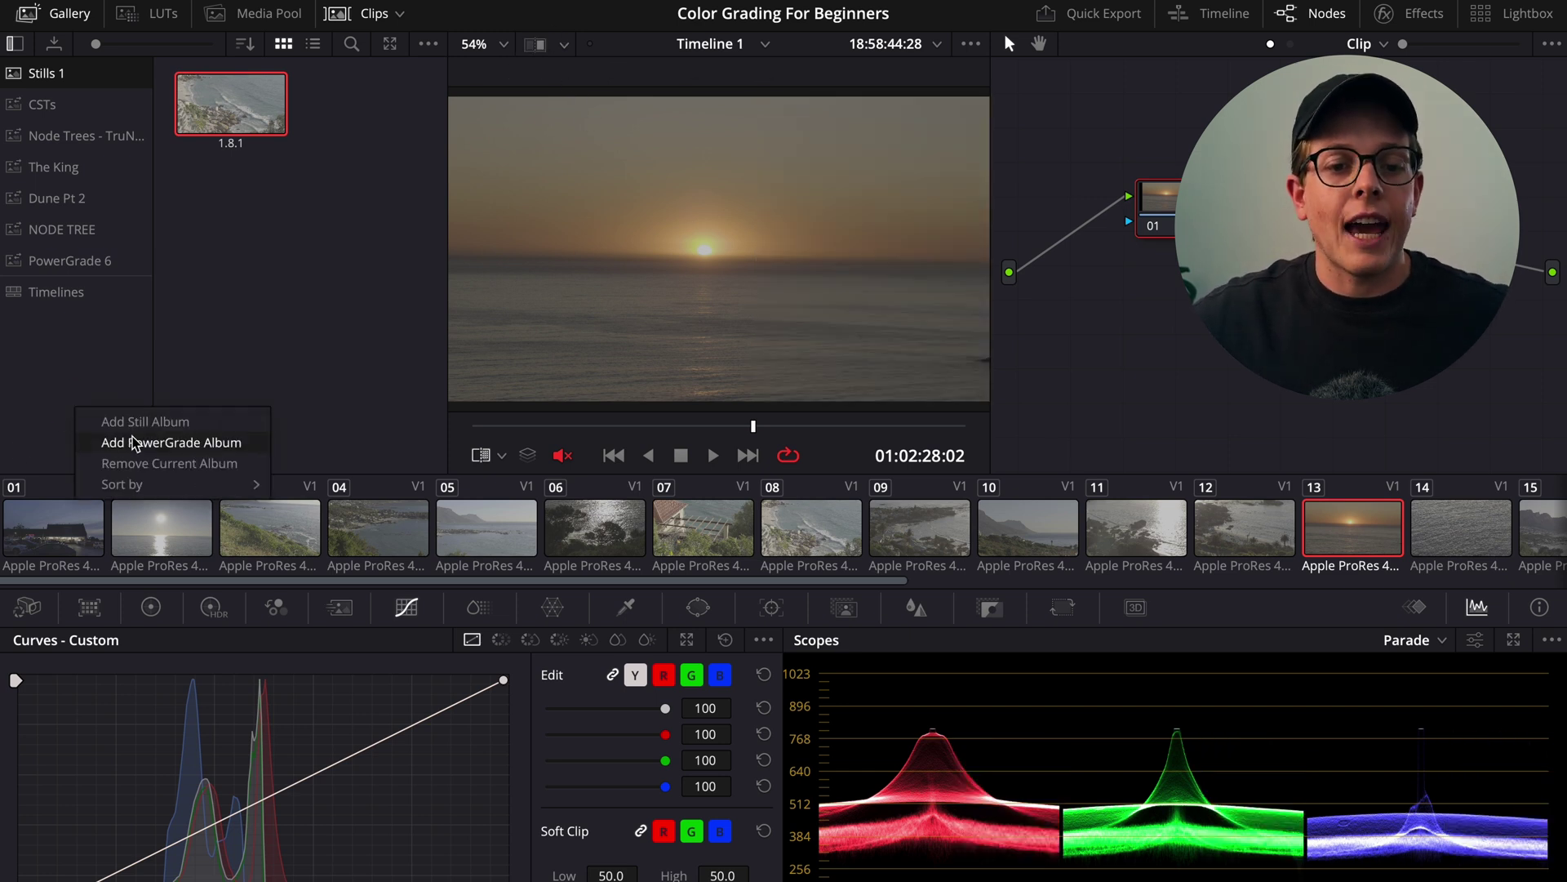
click(272, 259)
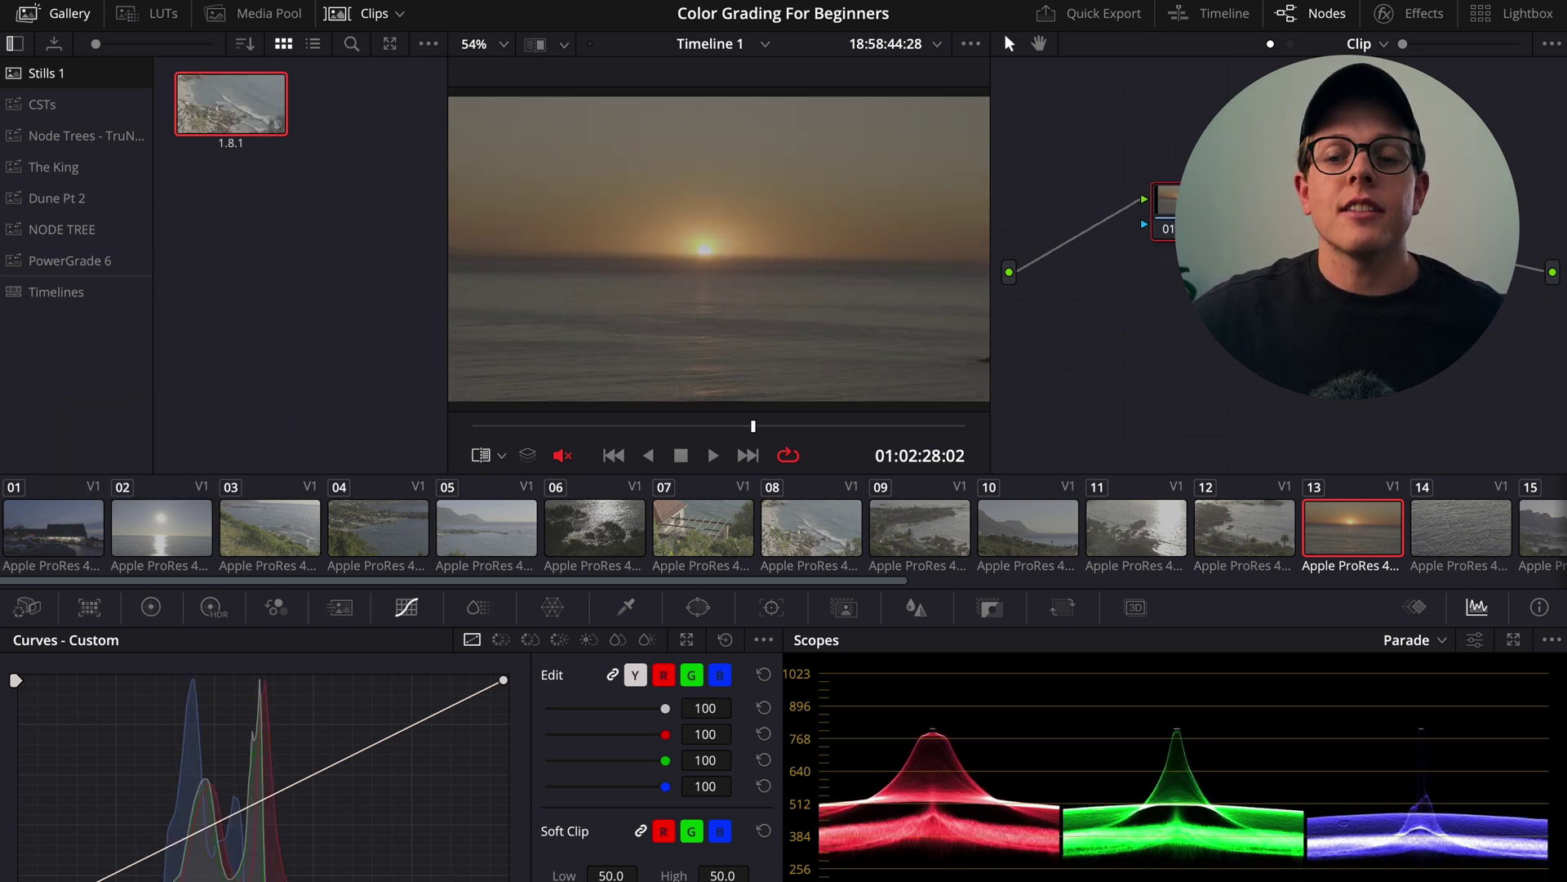
Darken sunset clip 13 strongly by pulling the middle of its custom curve down on node 01
mouse_move(1158, 208)
mouse_down()
mouse_move(1179, 241)
mouse_move(1173, 196)
mouse_up()
drag(276, 792, 301, 878)
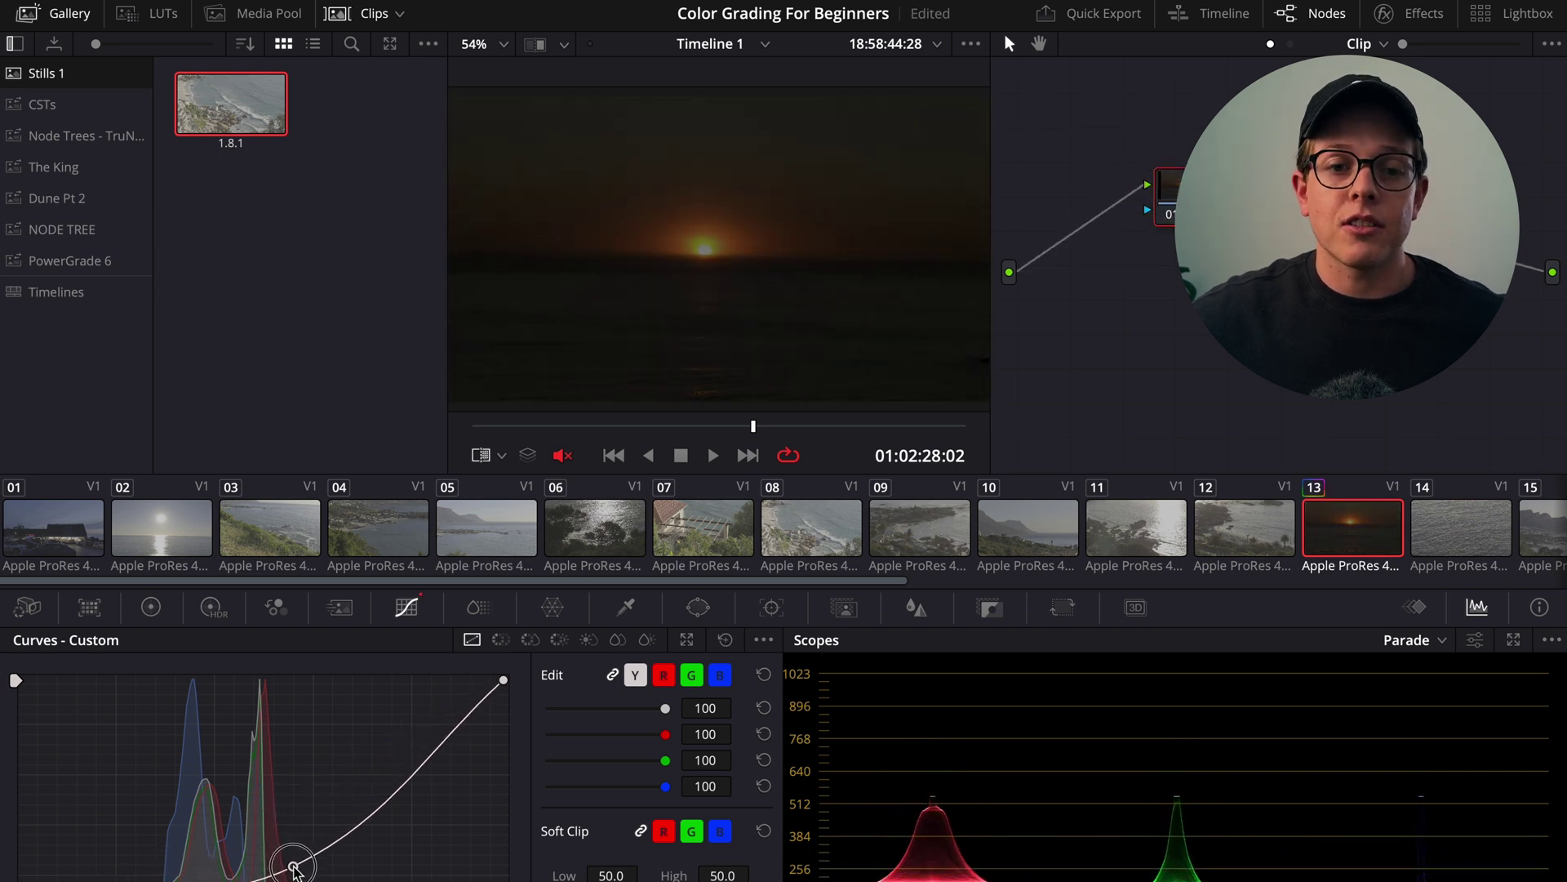
Add a new PowerGrade album to the gallery and grab a still of the darkened sunset clip 13 into it
right_click(57, 429)
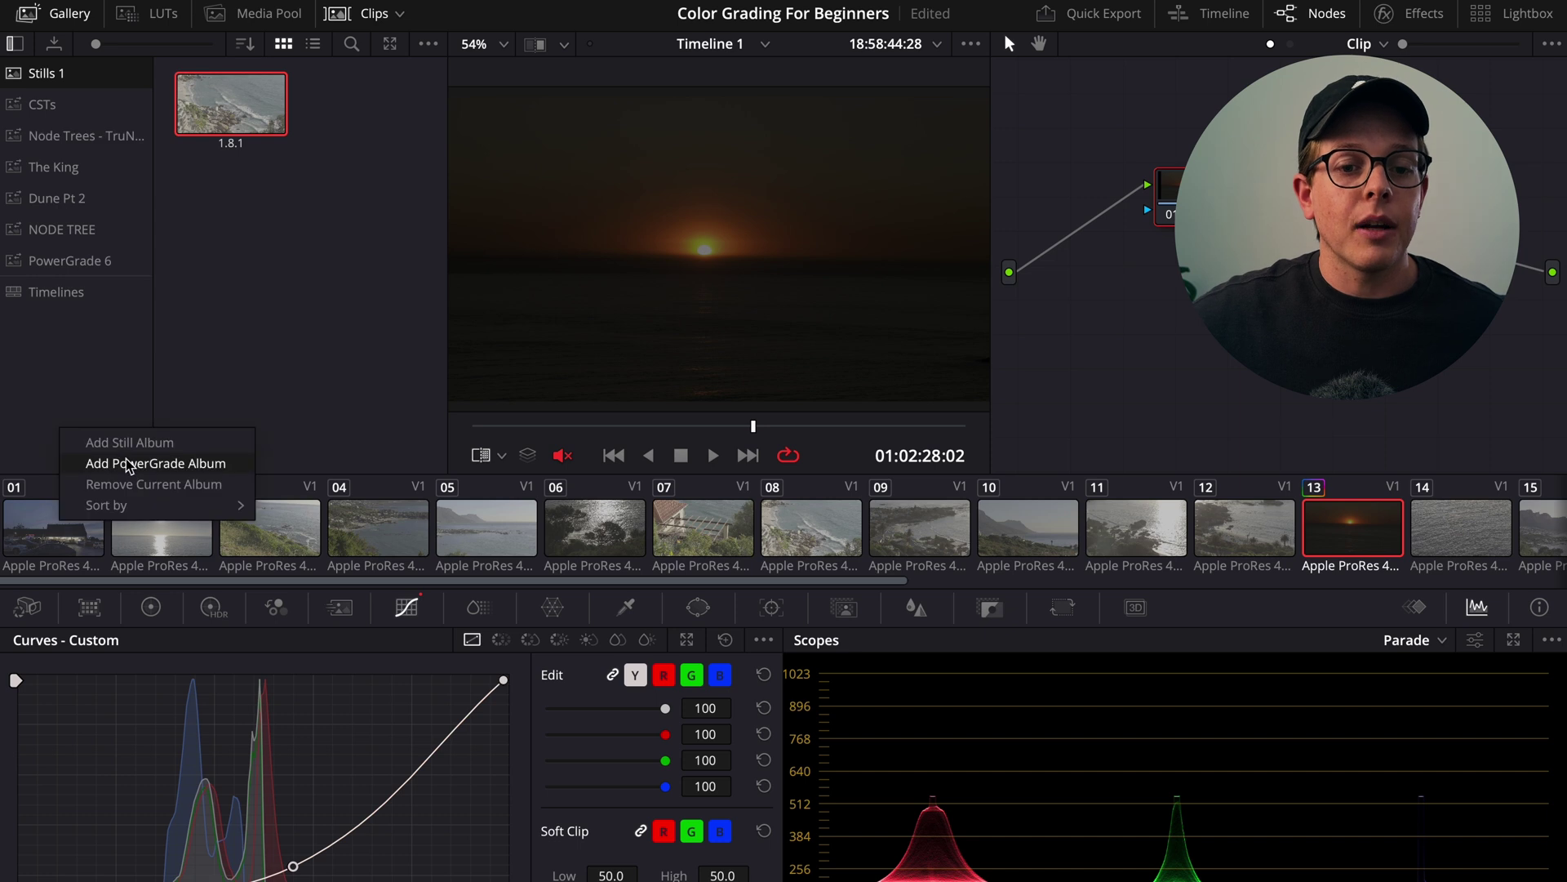
click(130, 462)
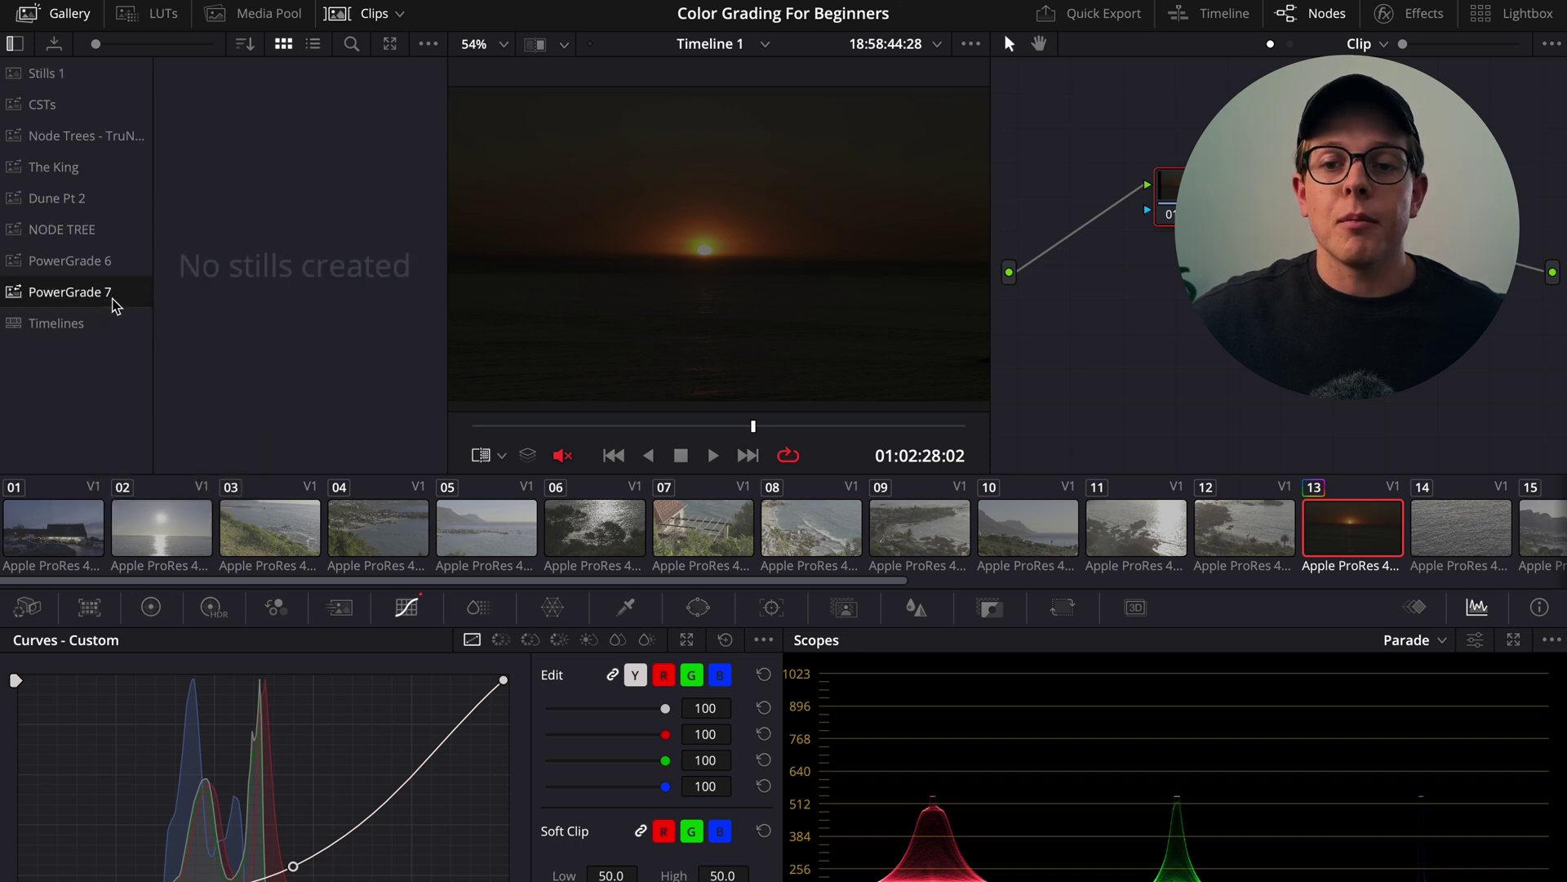
right_click(687, 273)
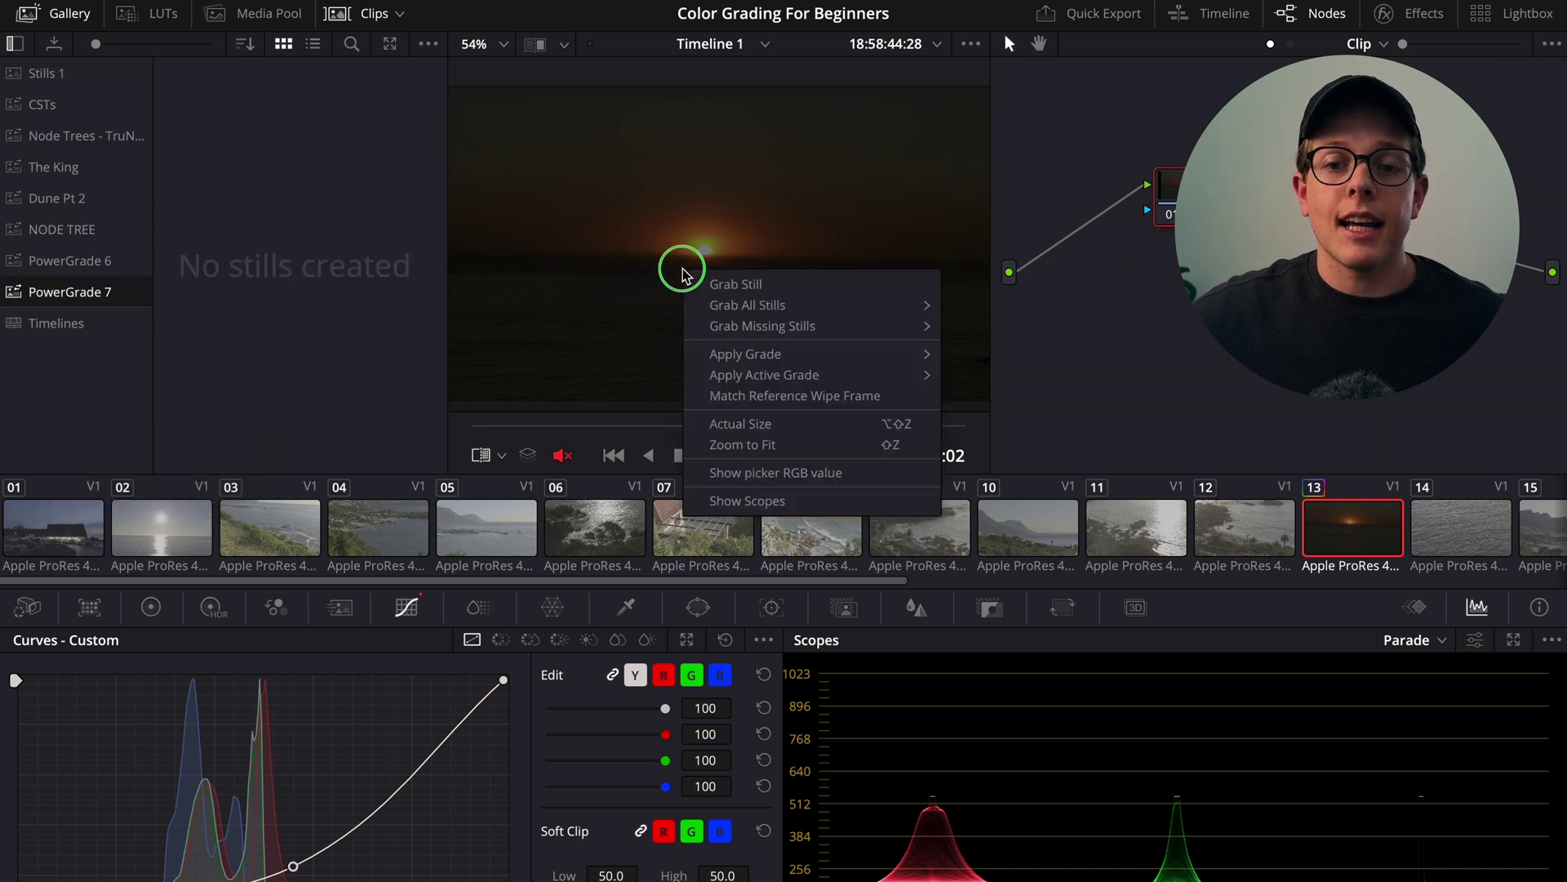
click(737, 286)
Reset all grades and nodes on clip 13 and bring back its look by applying the grade from still 1.13.1
right_click(1189, 286)
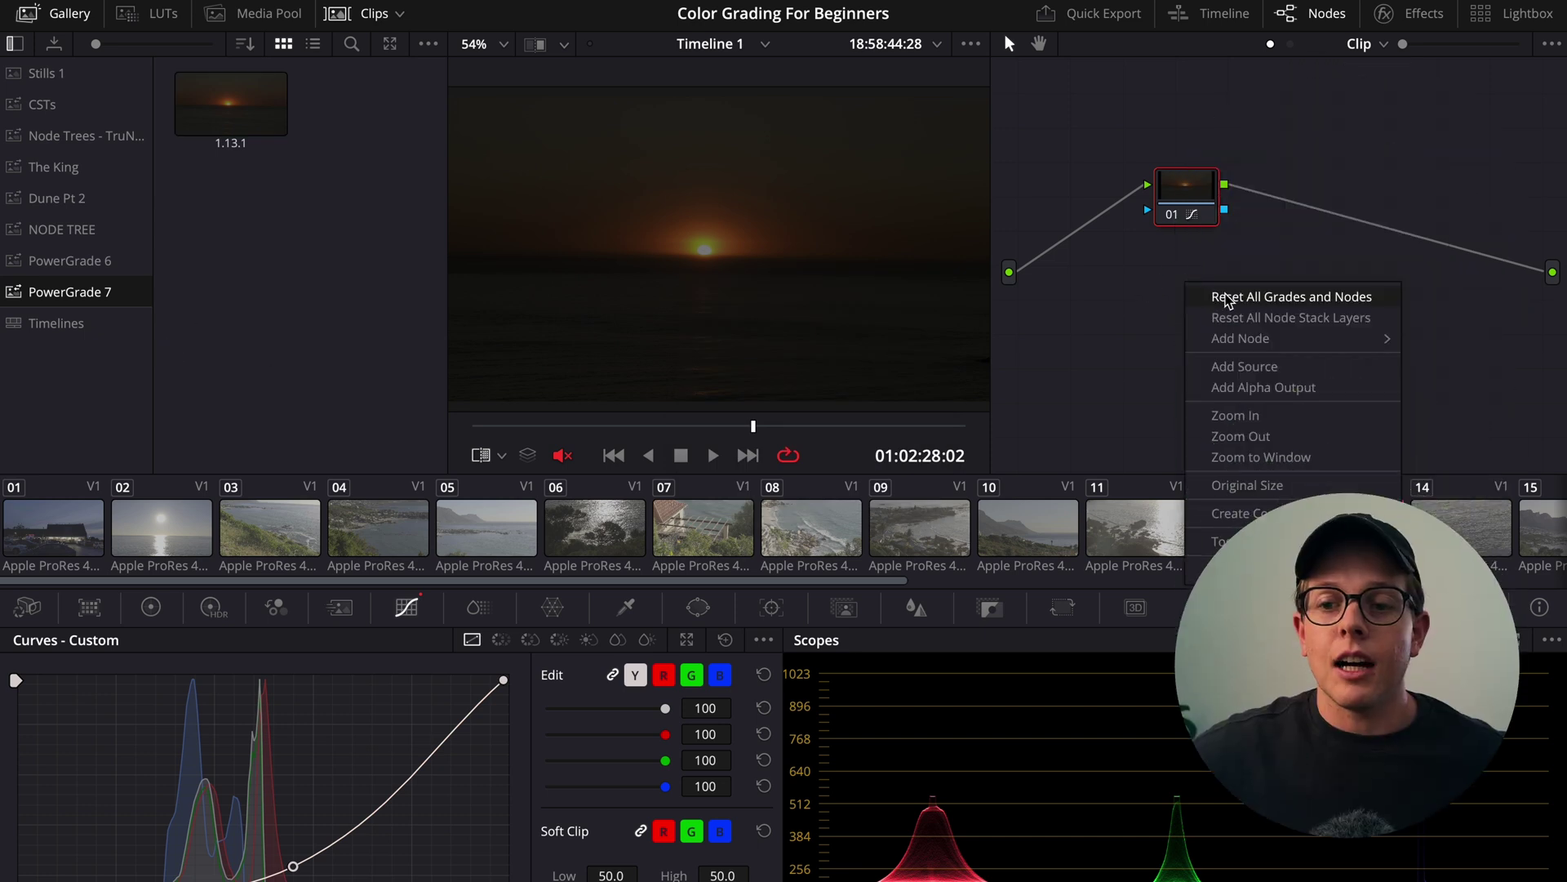
click(1232, 298)
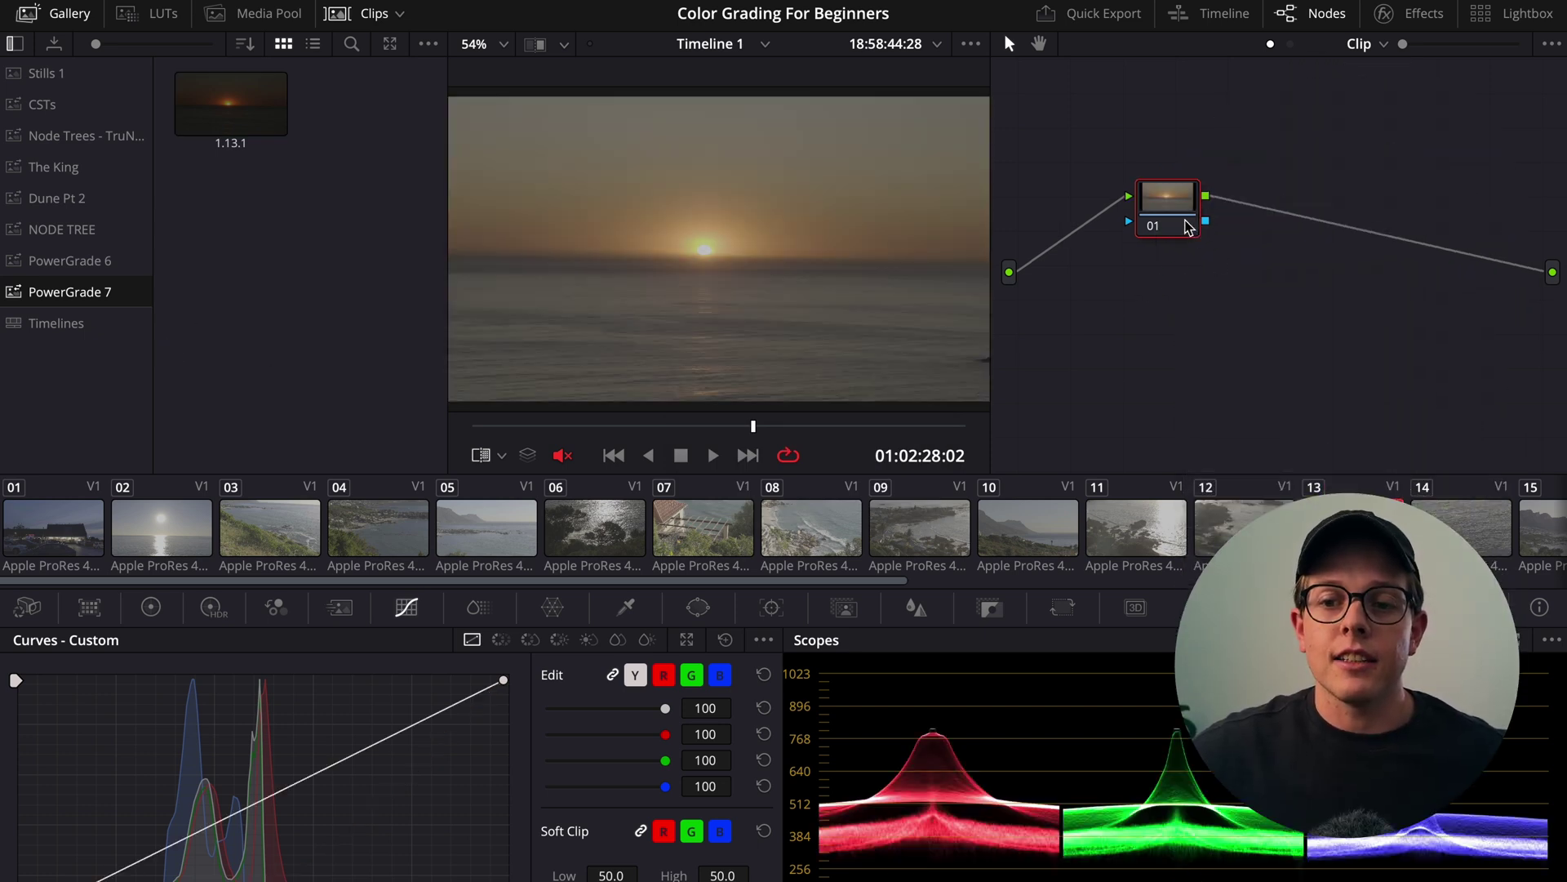
right_click(260, 125)
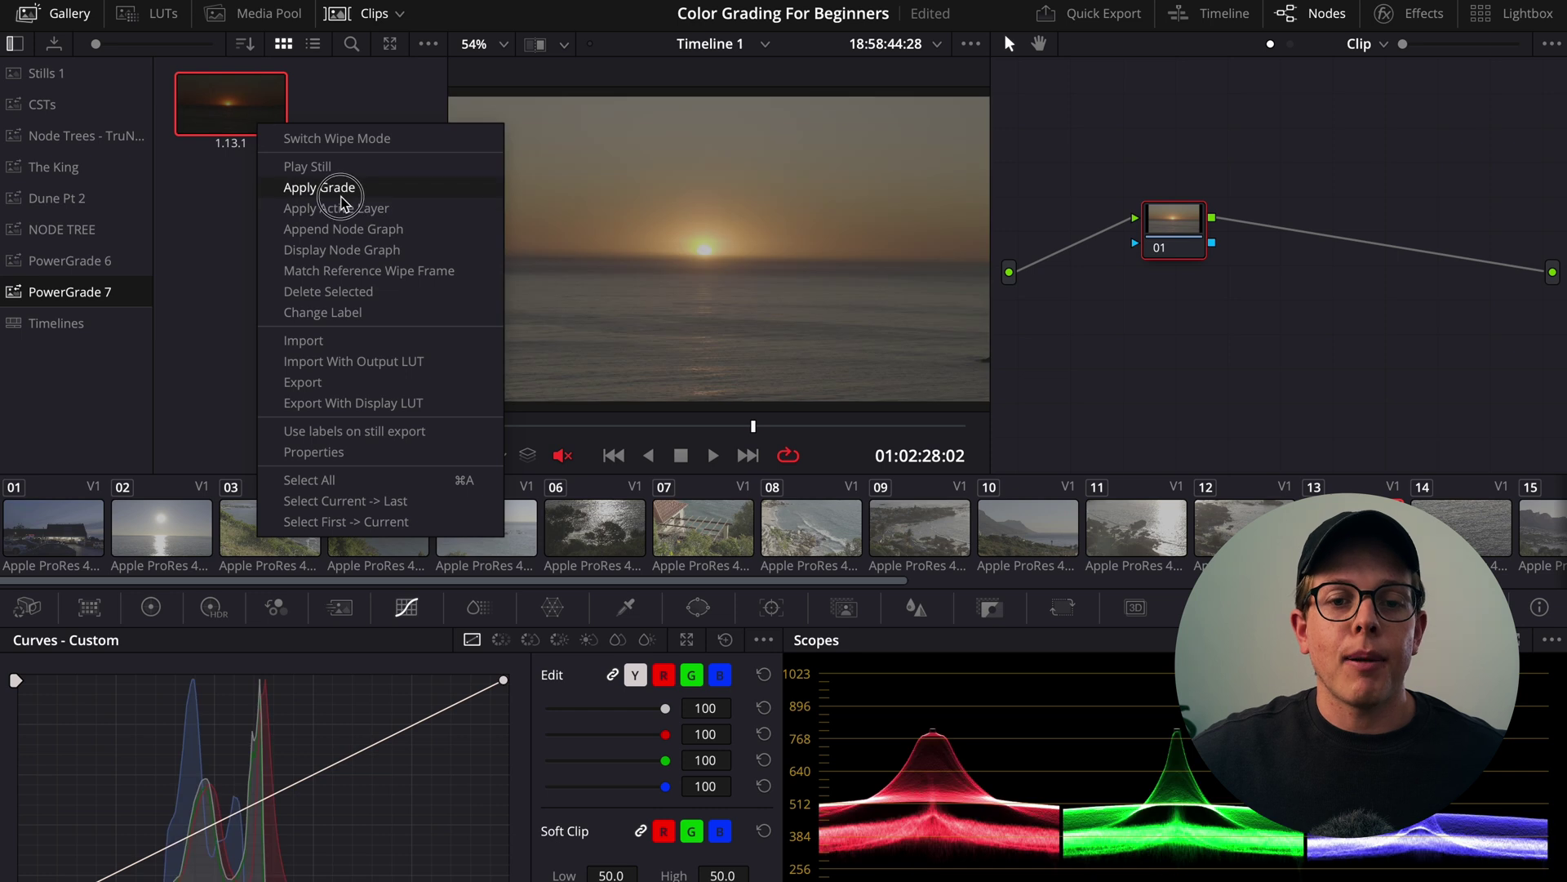
click(347, 187)
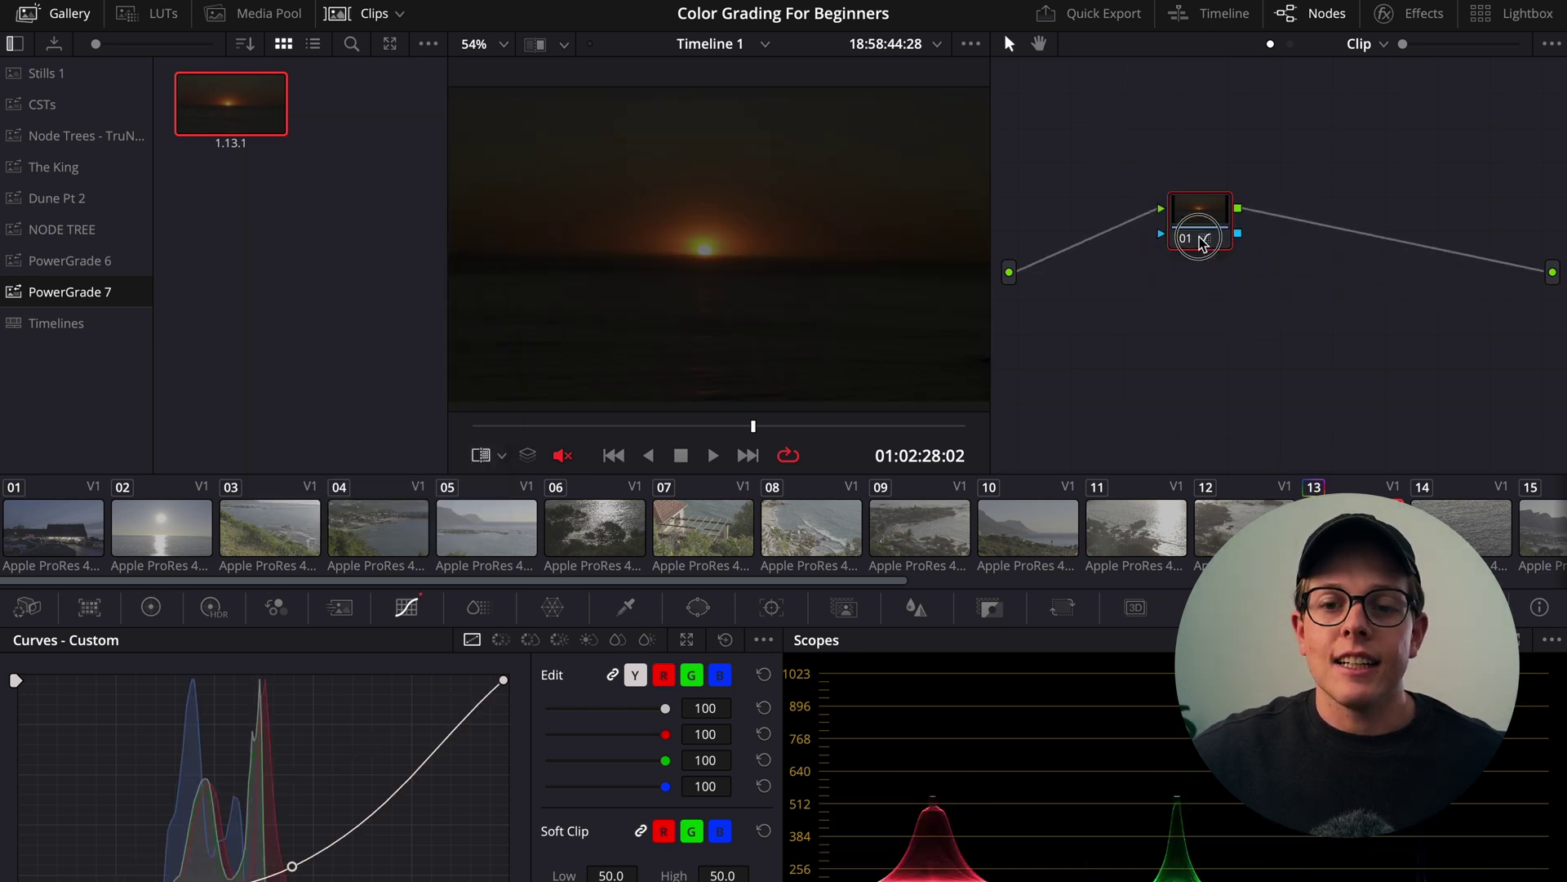
Reset all grades and nodes on sunset clip 13 and show the Stills 1 album
right_click(1229, 285)
click(1306, 306)
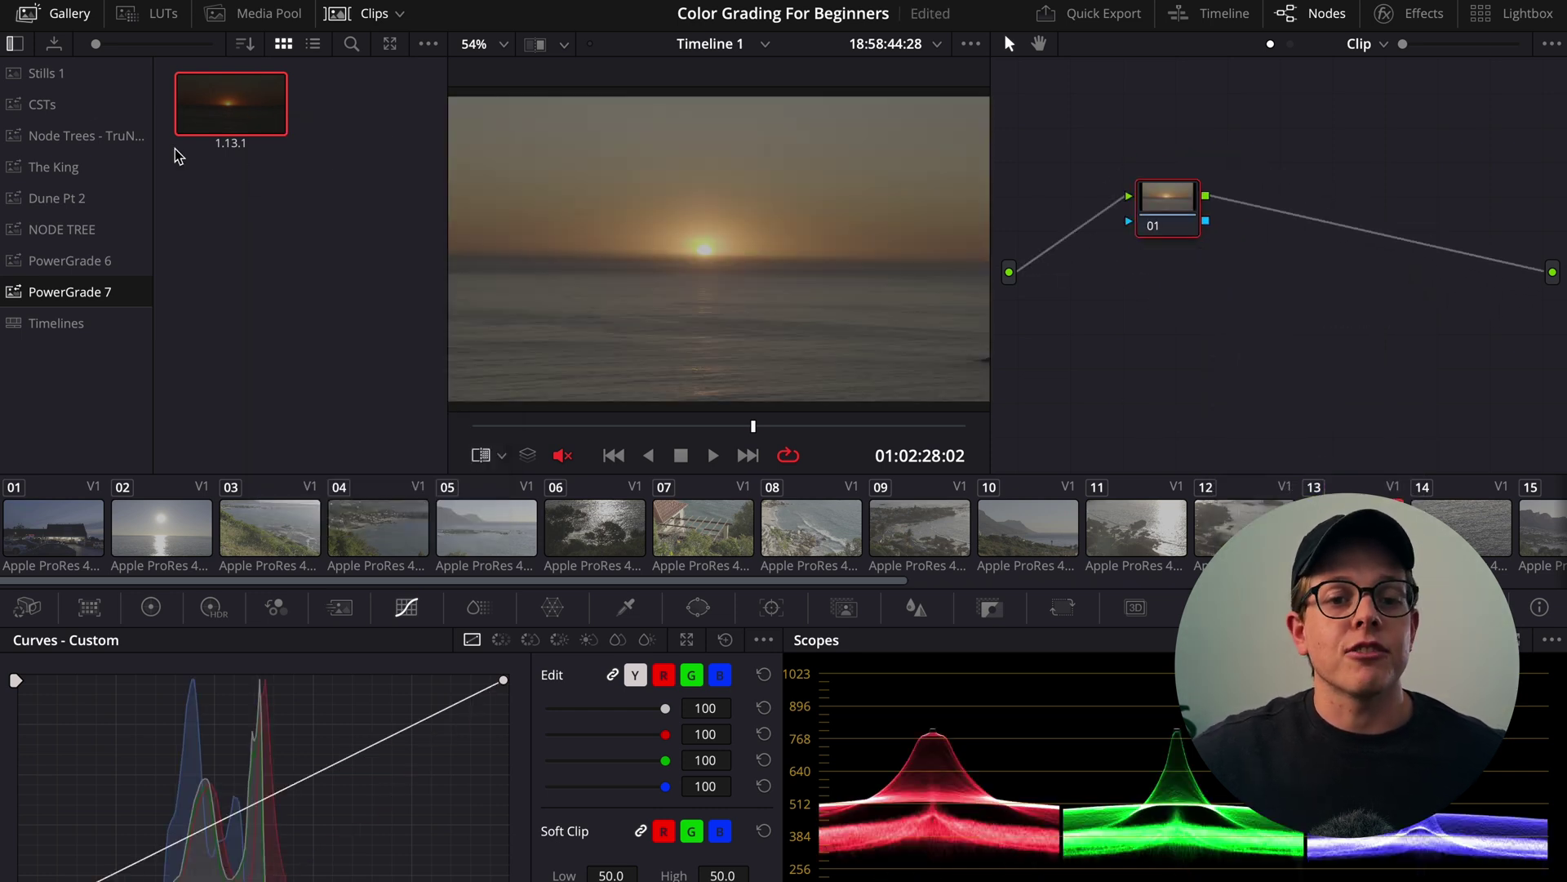
click(82, 75)
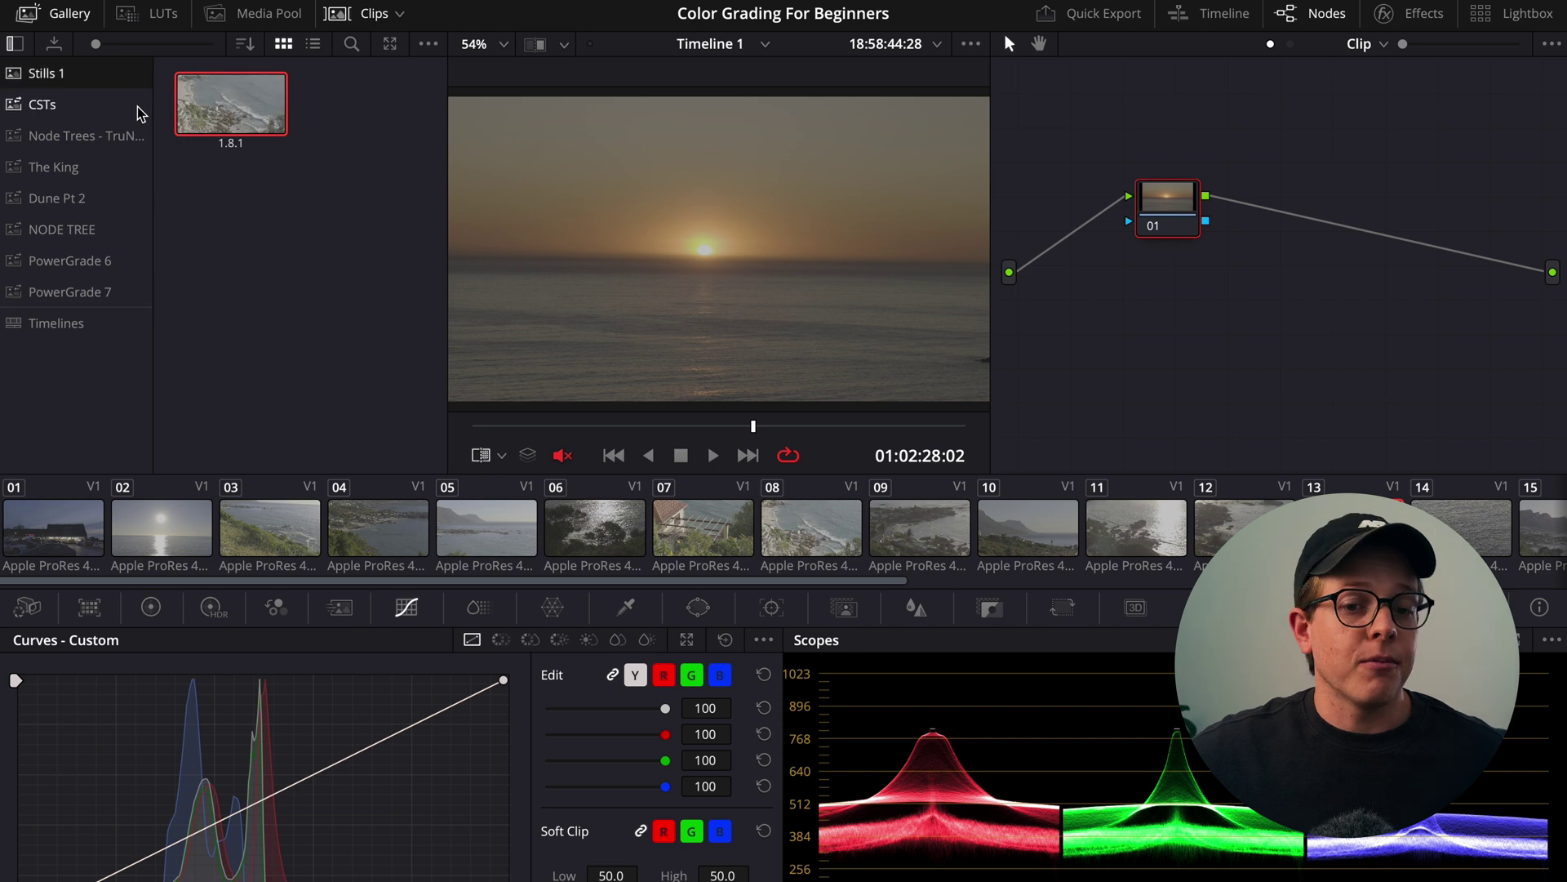
Close the gallery and look at the ACES folder in the LUT browser
click(70, 13)
click(131, 21)
click(89, 96)
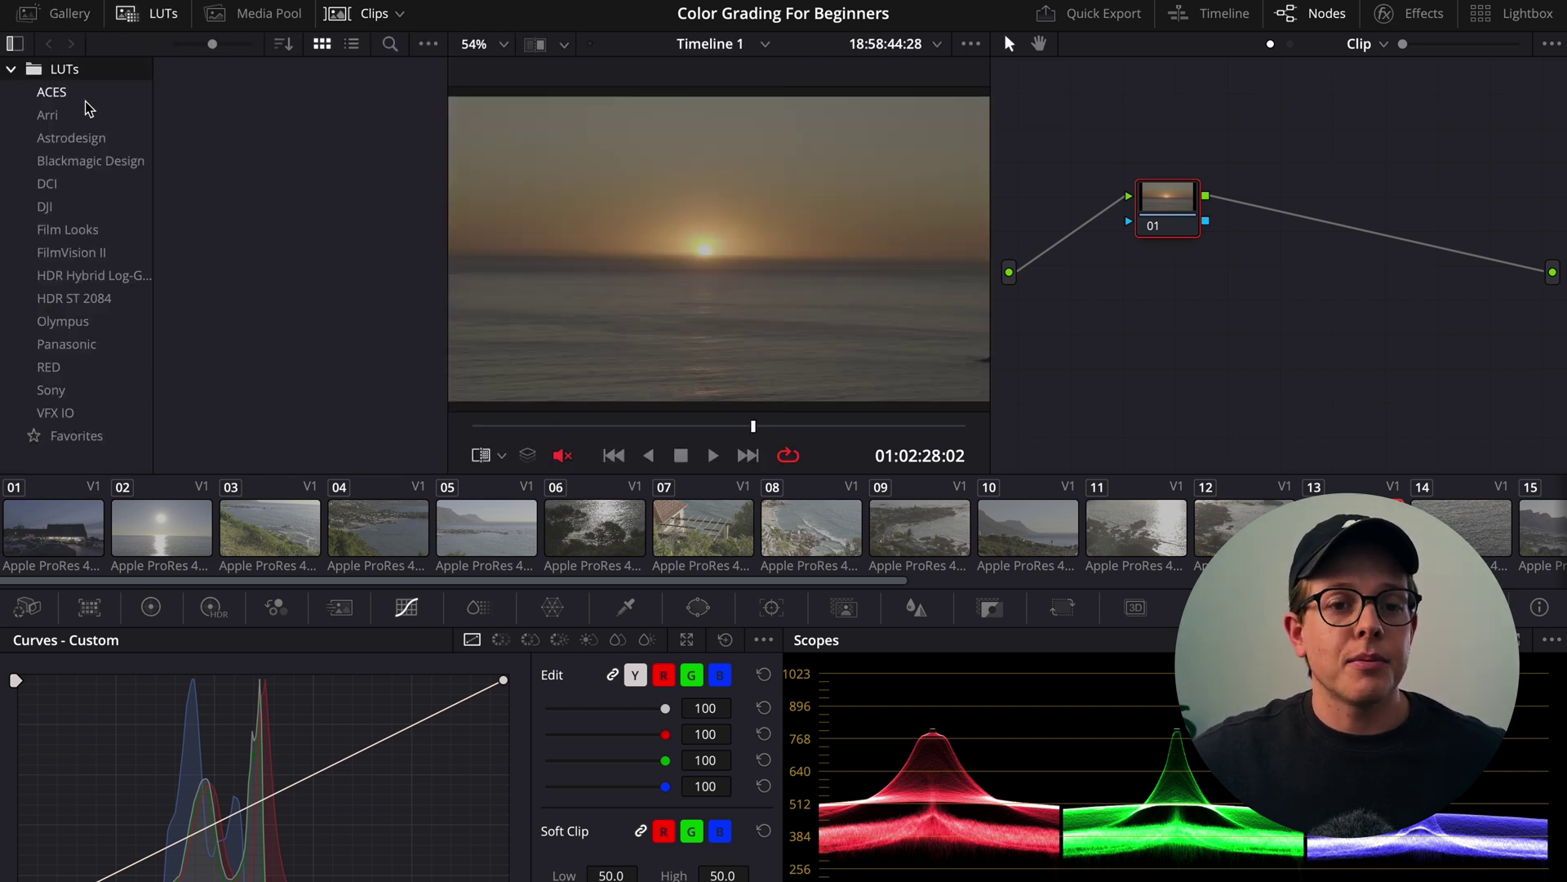
click(92, 110)
key(Down)
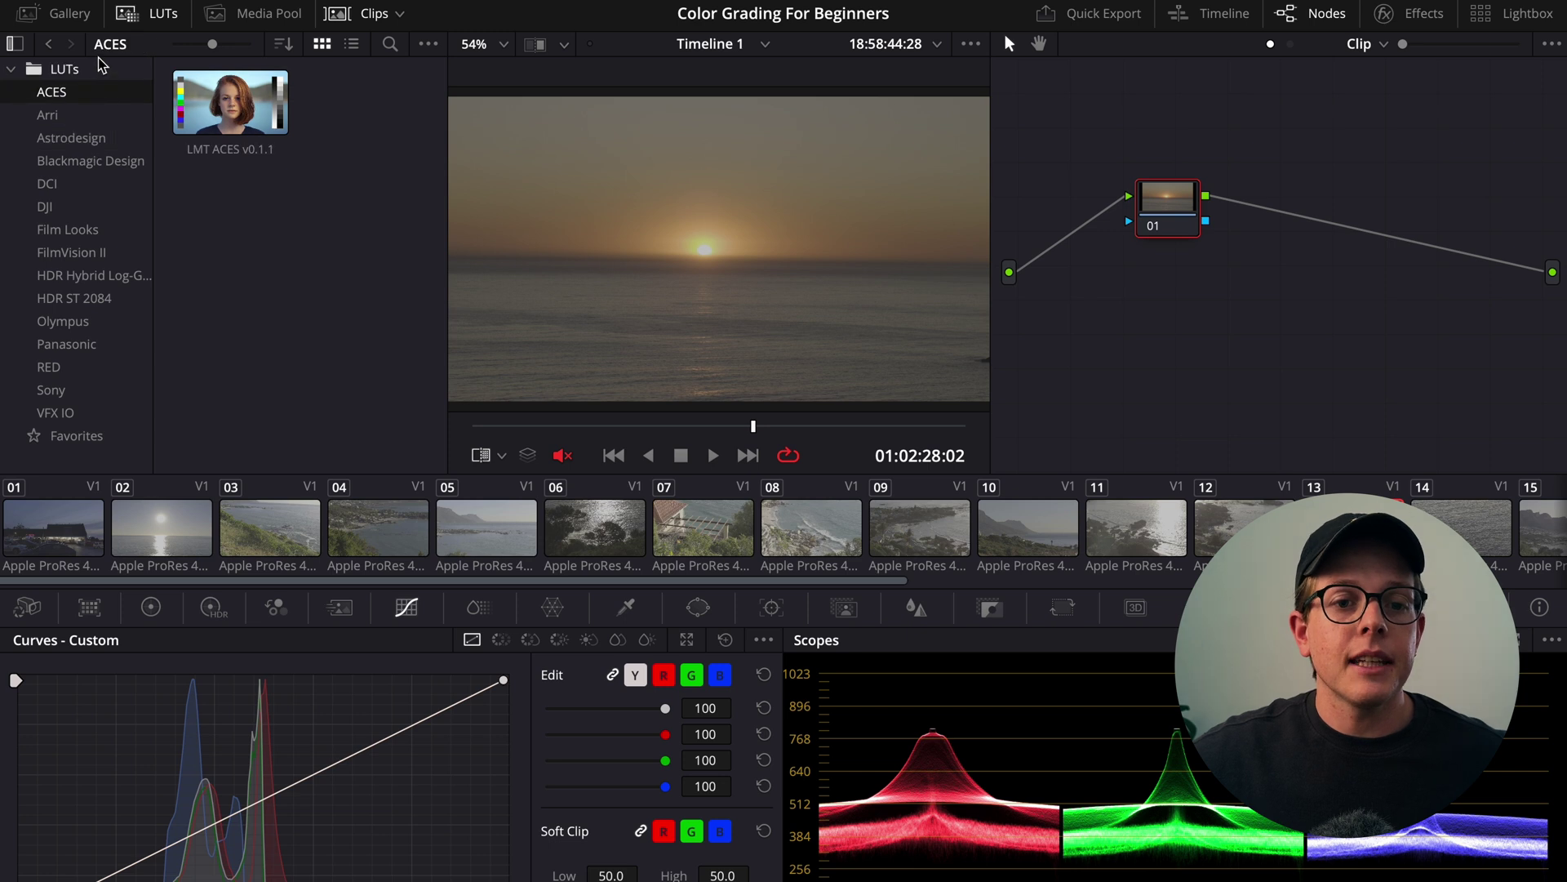
Look at the Media Pool and close it, and hide and reshow the clip thumbnail strip
click(255, 15)
scroll(298, 249, down, 2)
scroll(298, 249, up, 2)
click(270, 18)
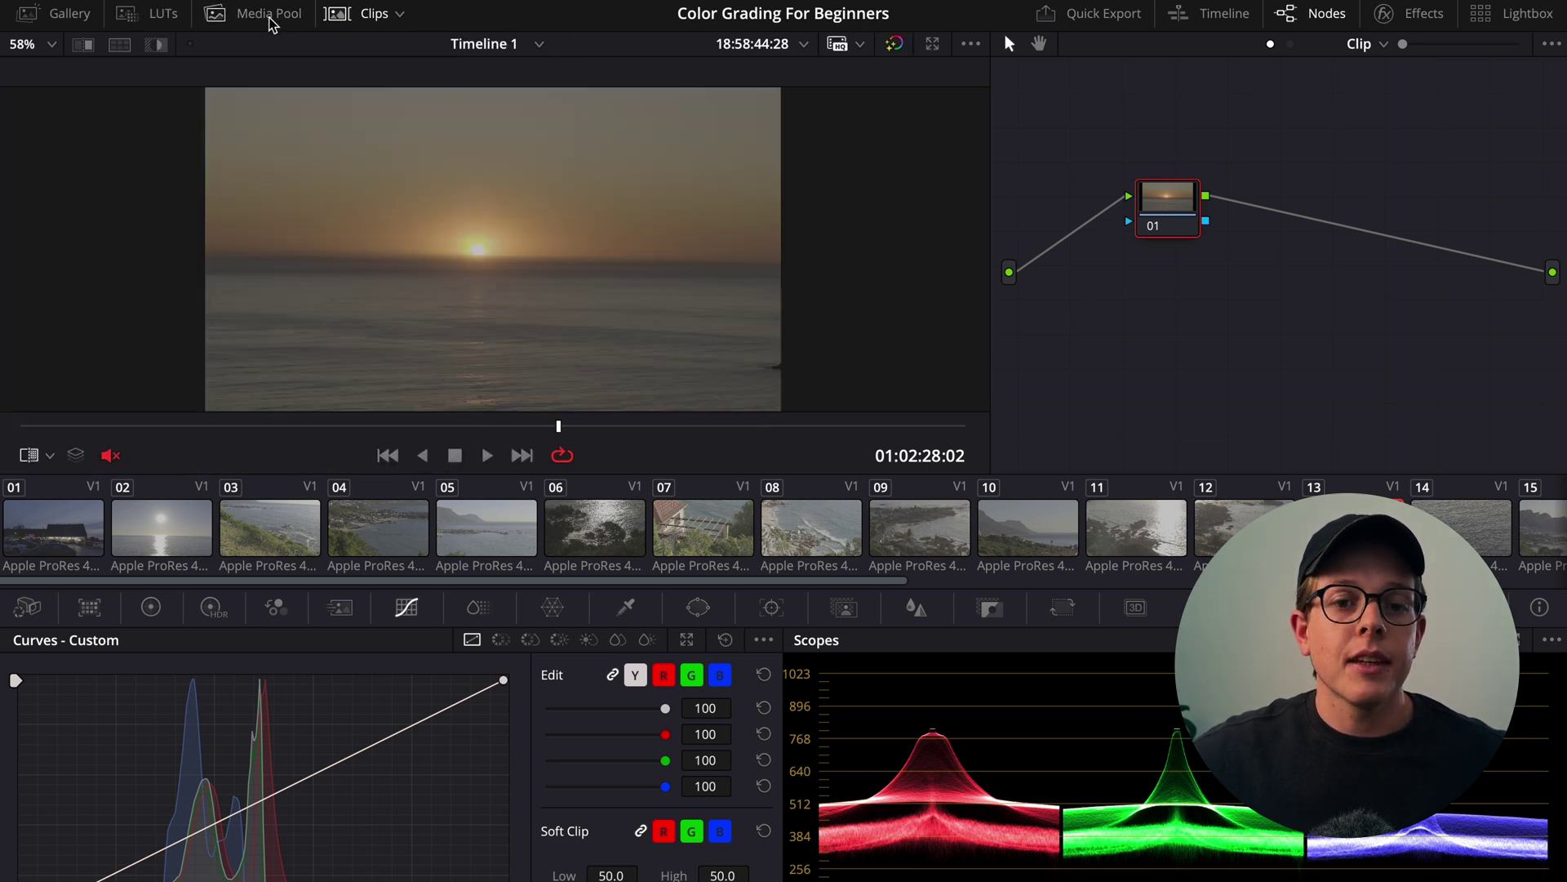
click(338, 16)
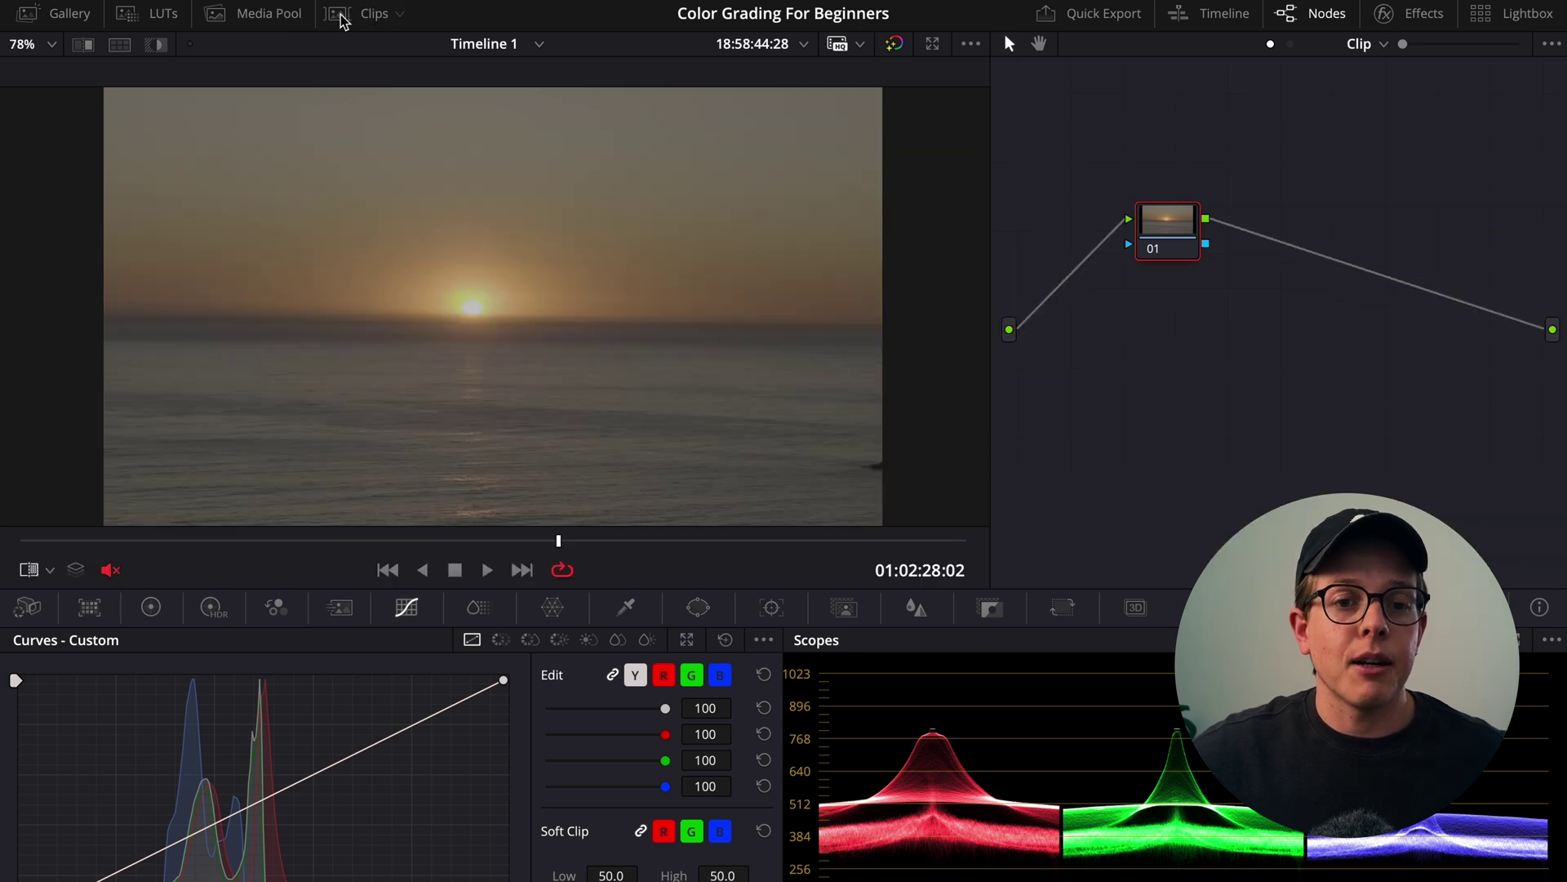
click(342, 18)
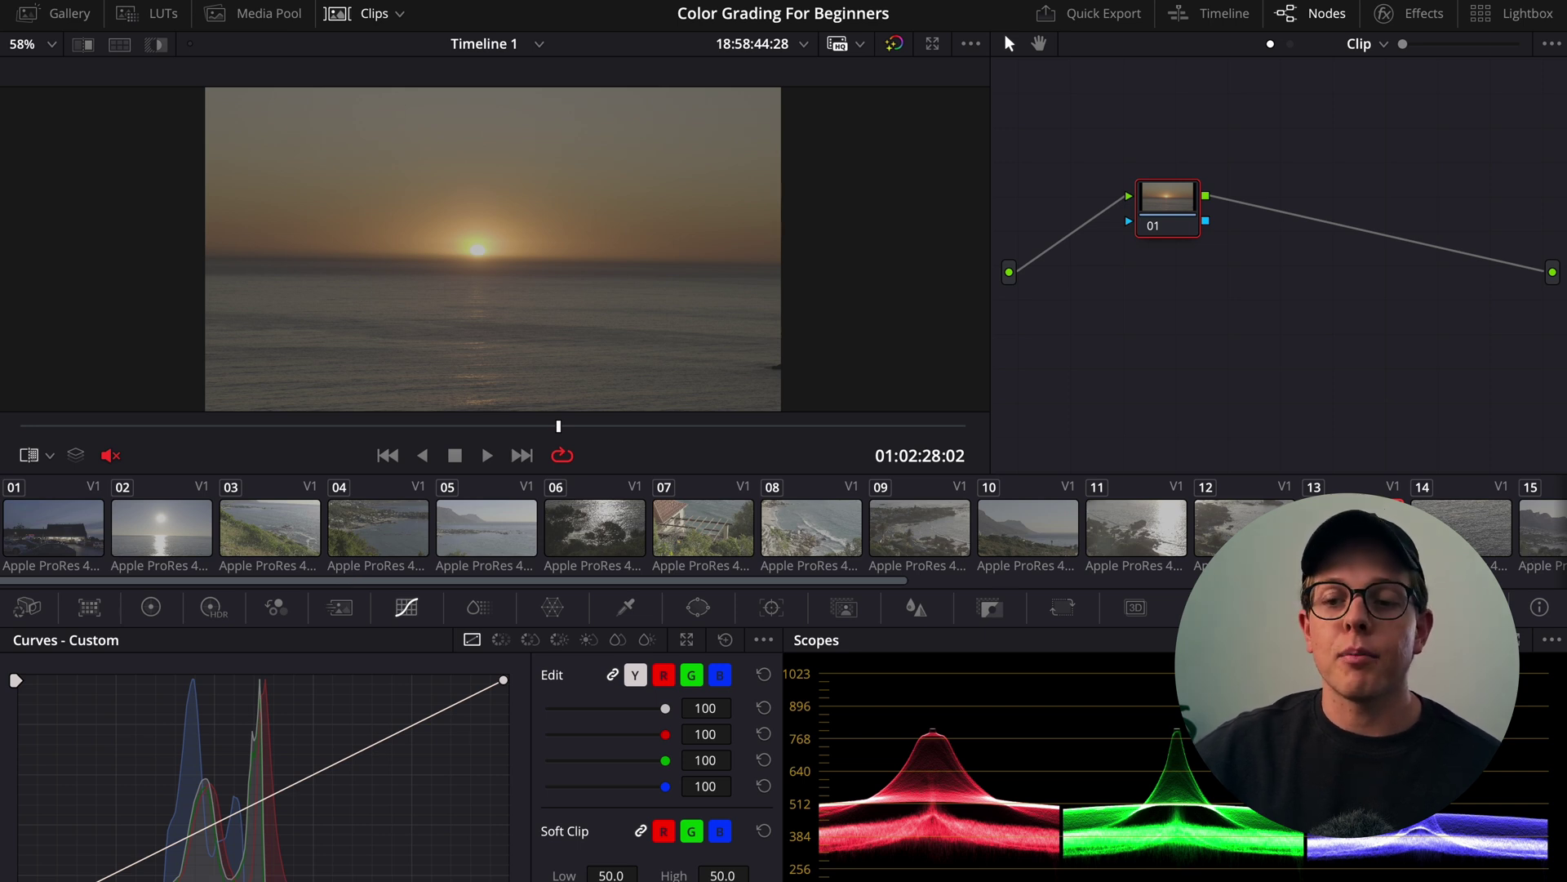
Preview several clips from the thumbnail strip, settle on coastal clip 04, and widen the node editor
click(382, 531)
click(501, 530)
click(702, 530)
click(811, 531)
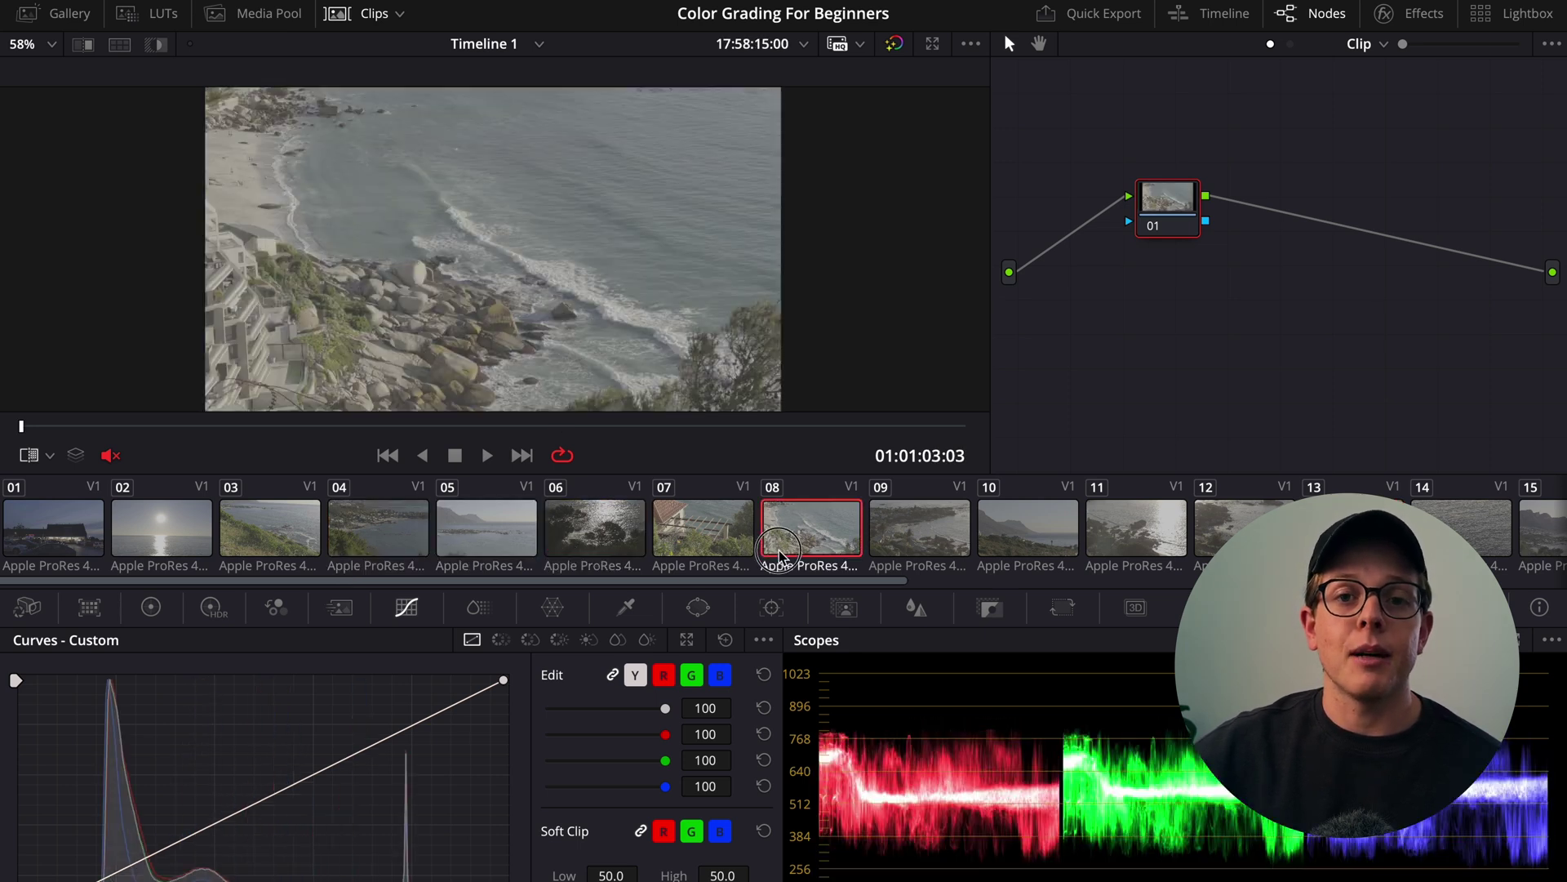
click(920, 531)
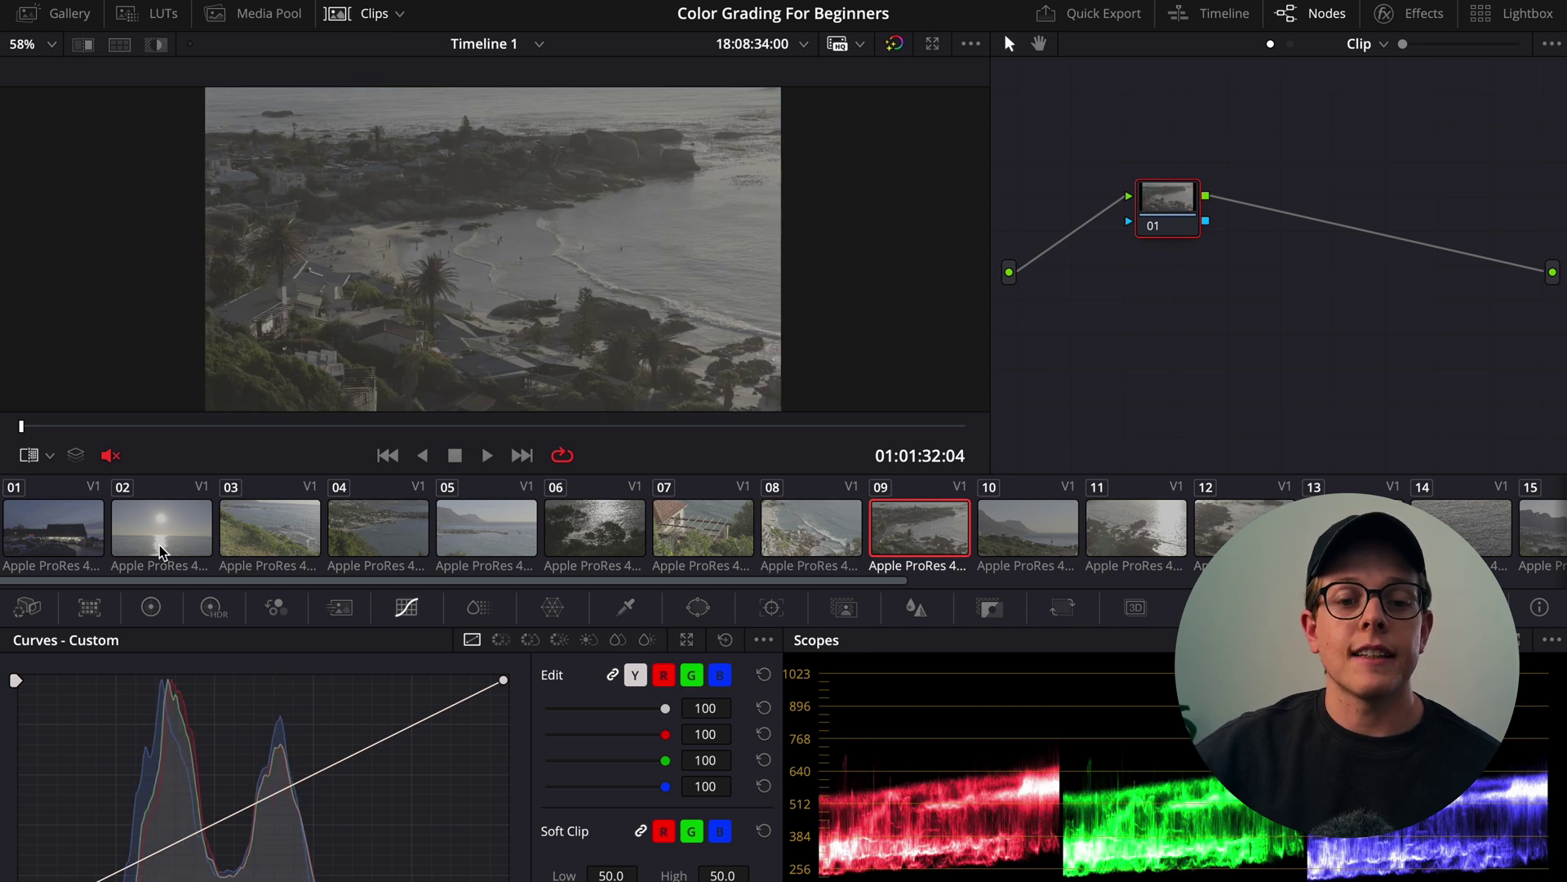
click(366, 534)
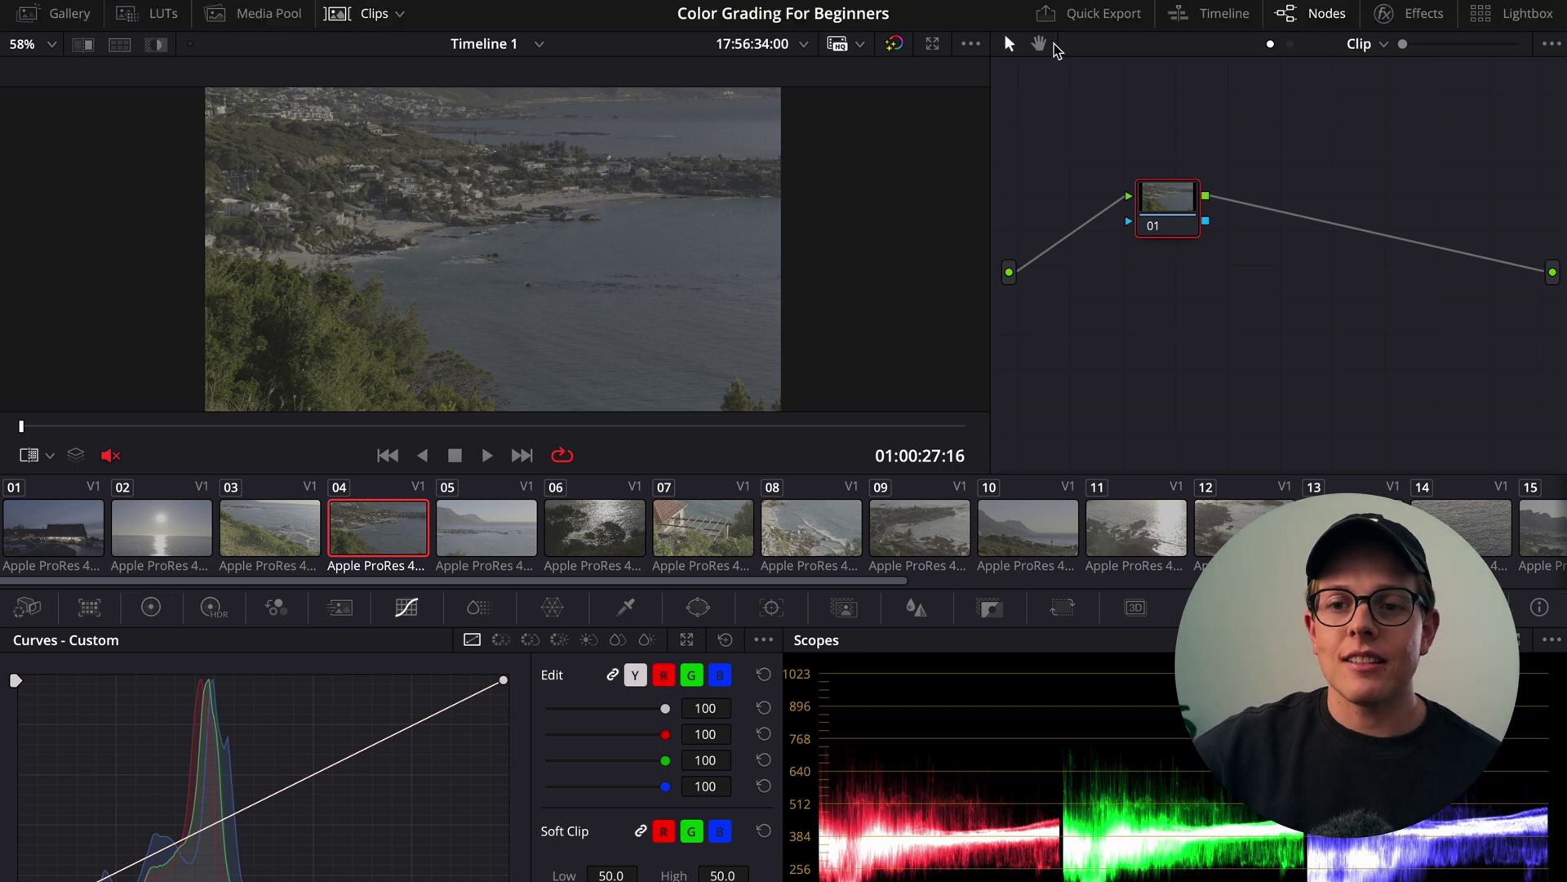
drag(991, 171, 688, 245)
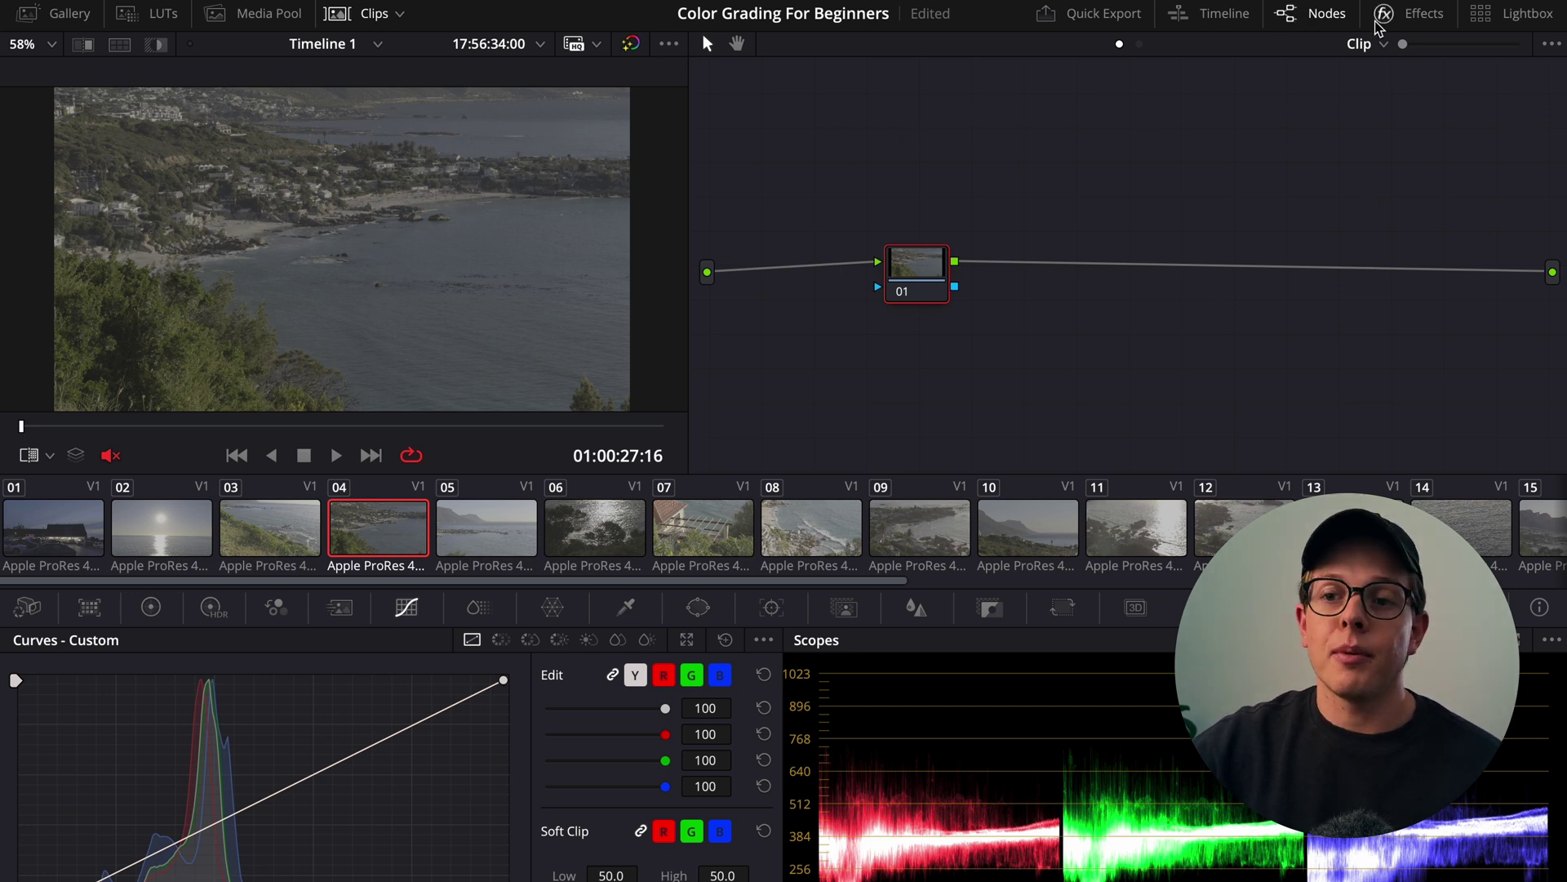
Browse the effects library from Resolve FX Blur to Color Space Transform in Resolve FX Color
click(1402, 17)
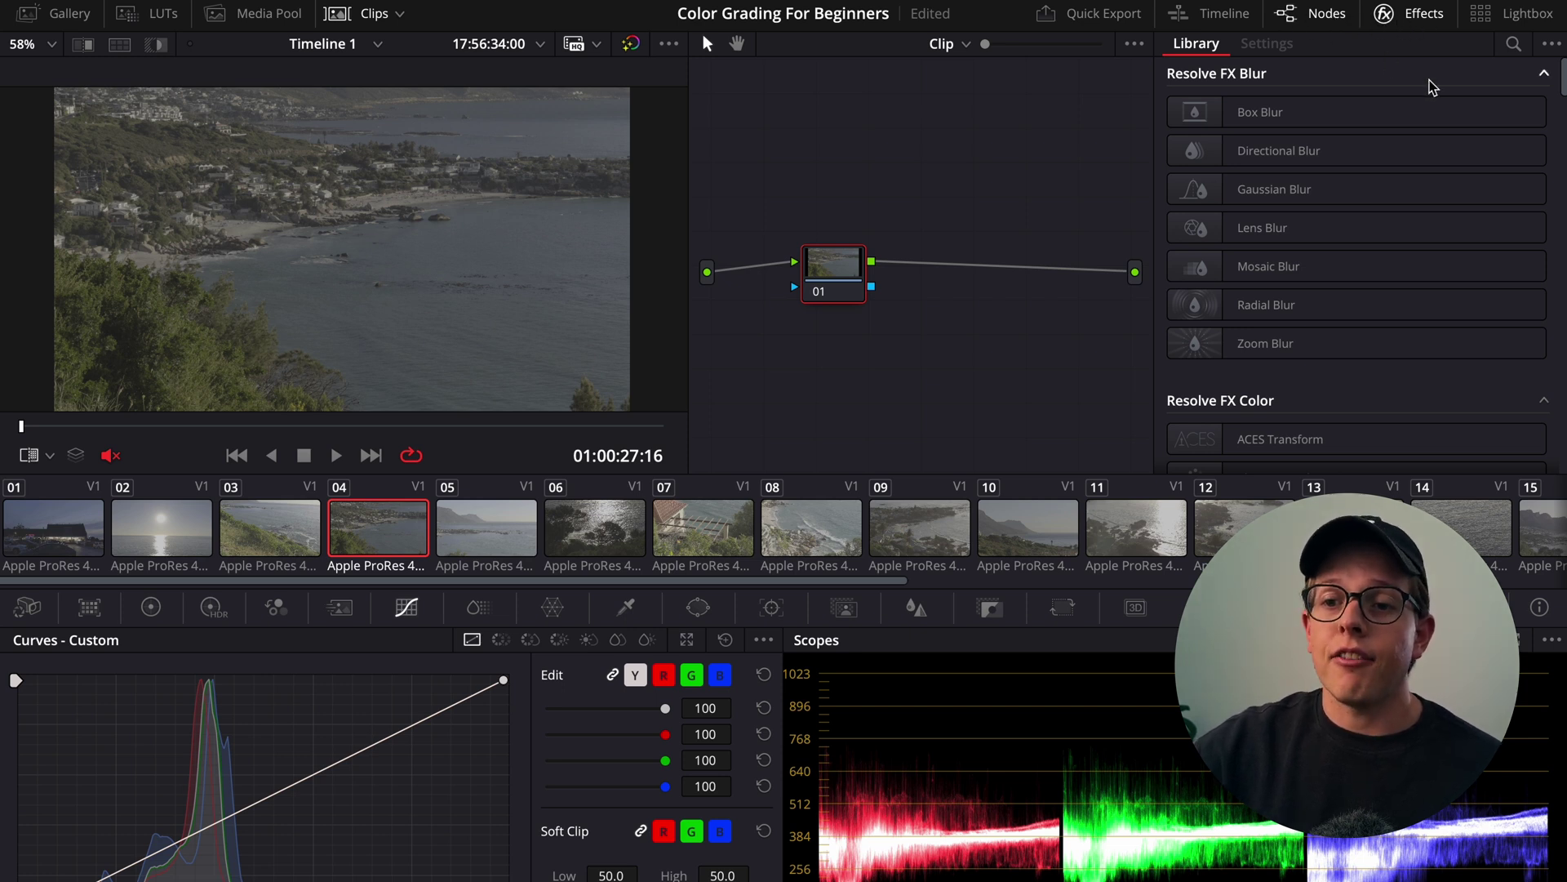
scroll(1428, 122, down, 20)
scroll(1428, 131, down, 10)
drag(1561, 412, 1525, 115)
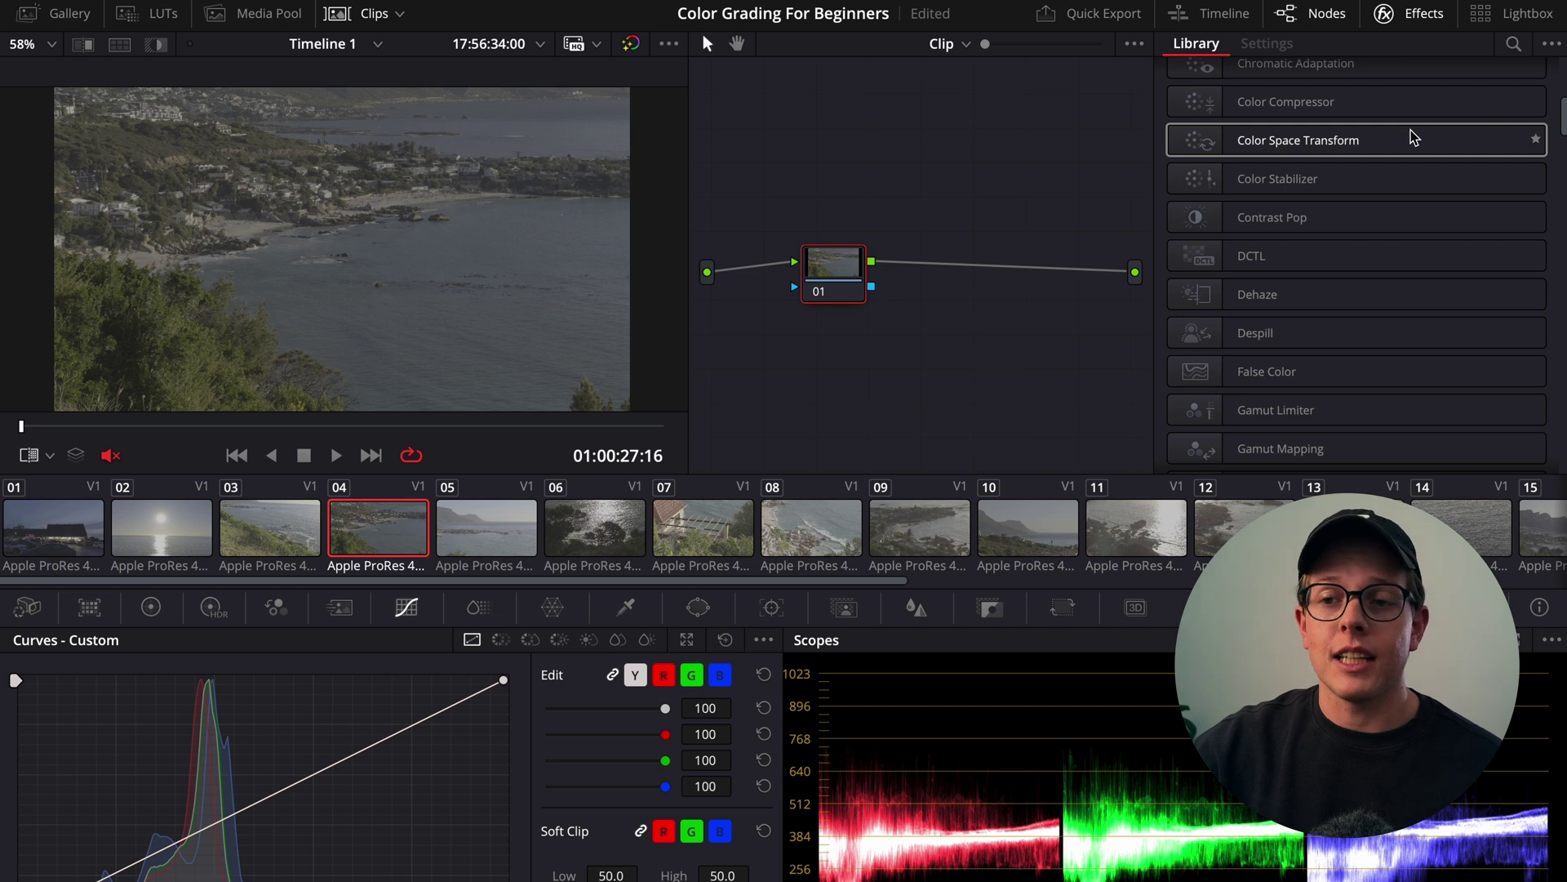
View all timeline clips in the Lightbox, return to the color controls, and dismiss the viewer's overlay choices
click(1510, 15)
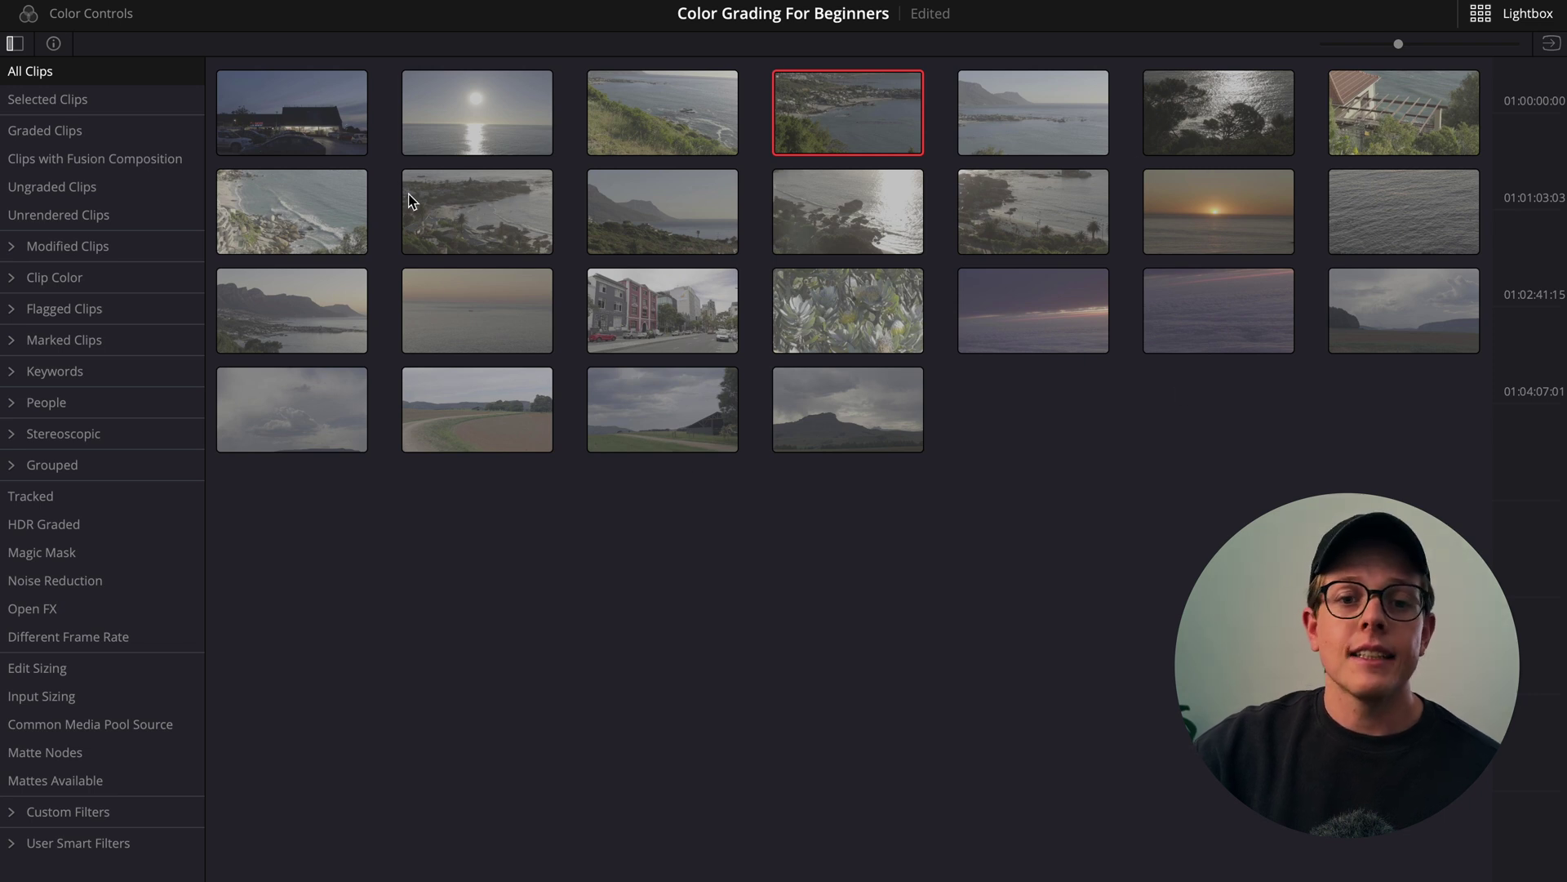
click(1504, 17)
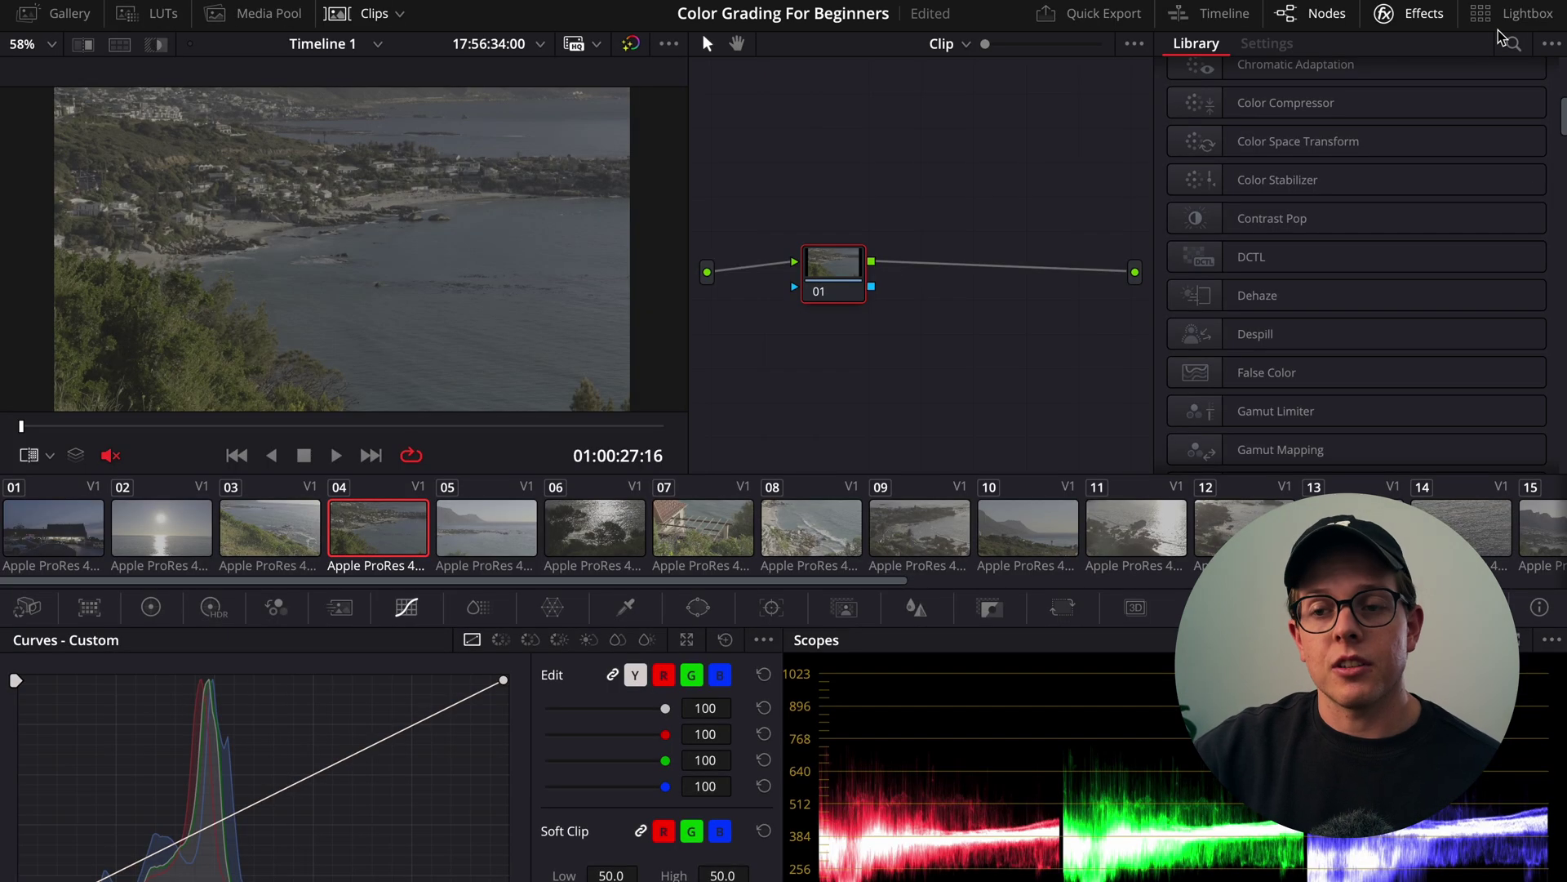
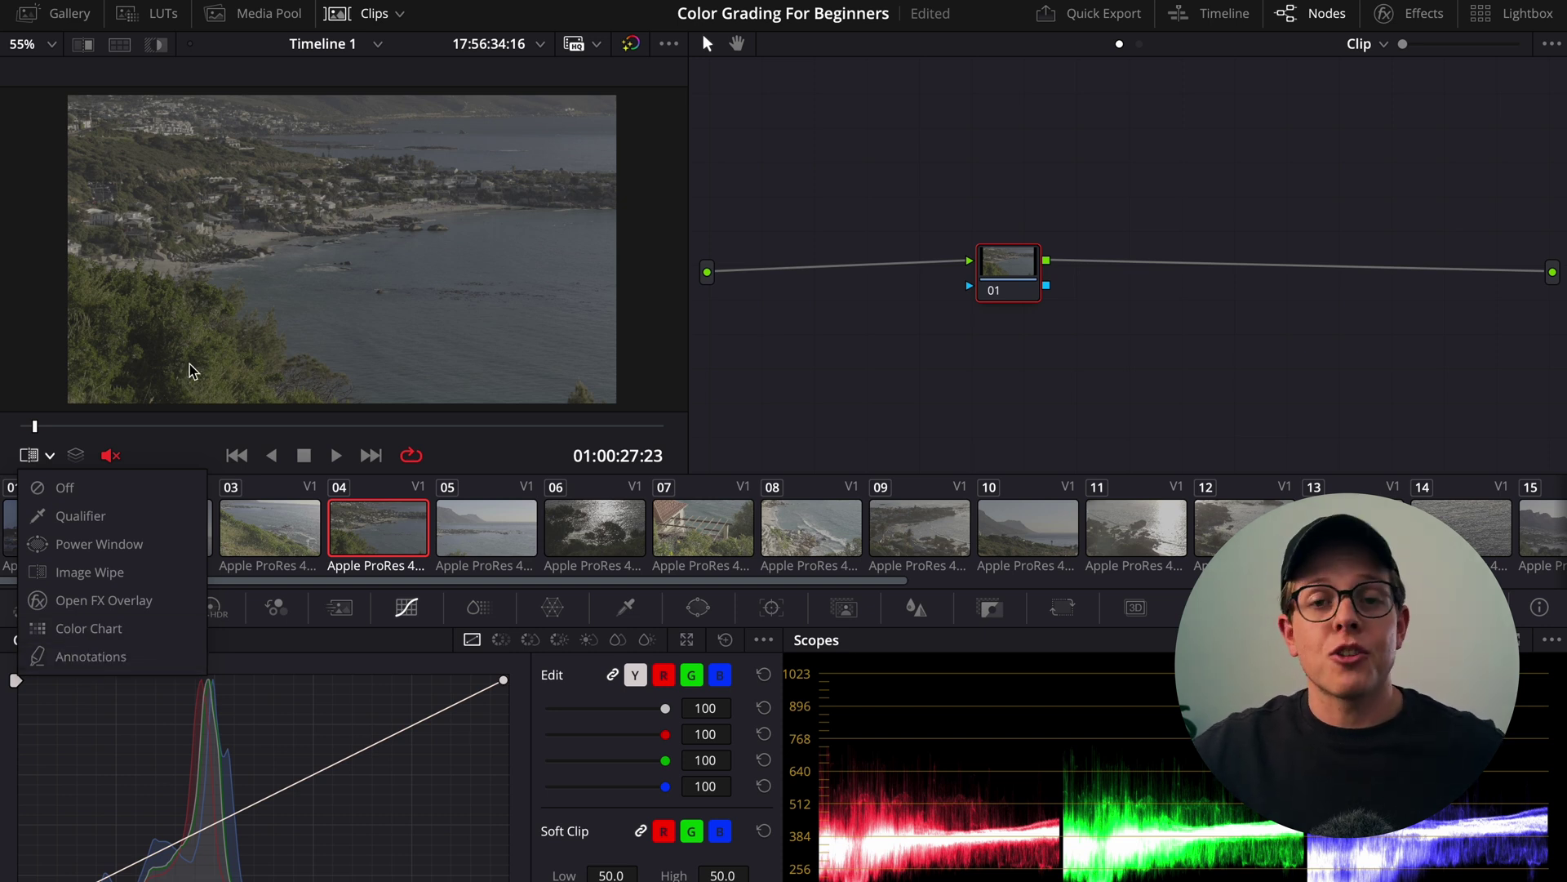
click(872, 346)
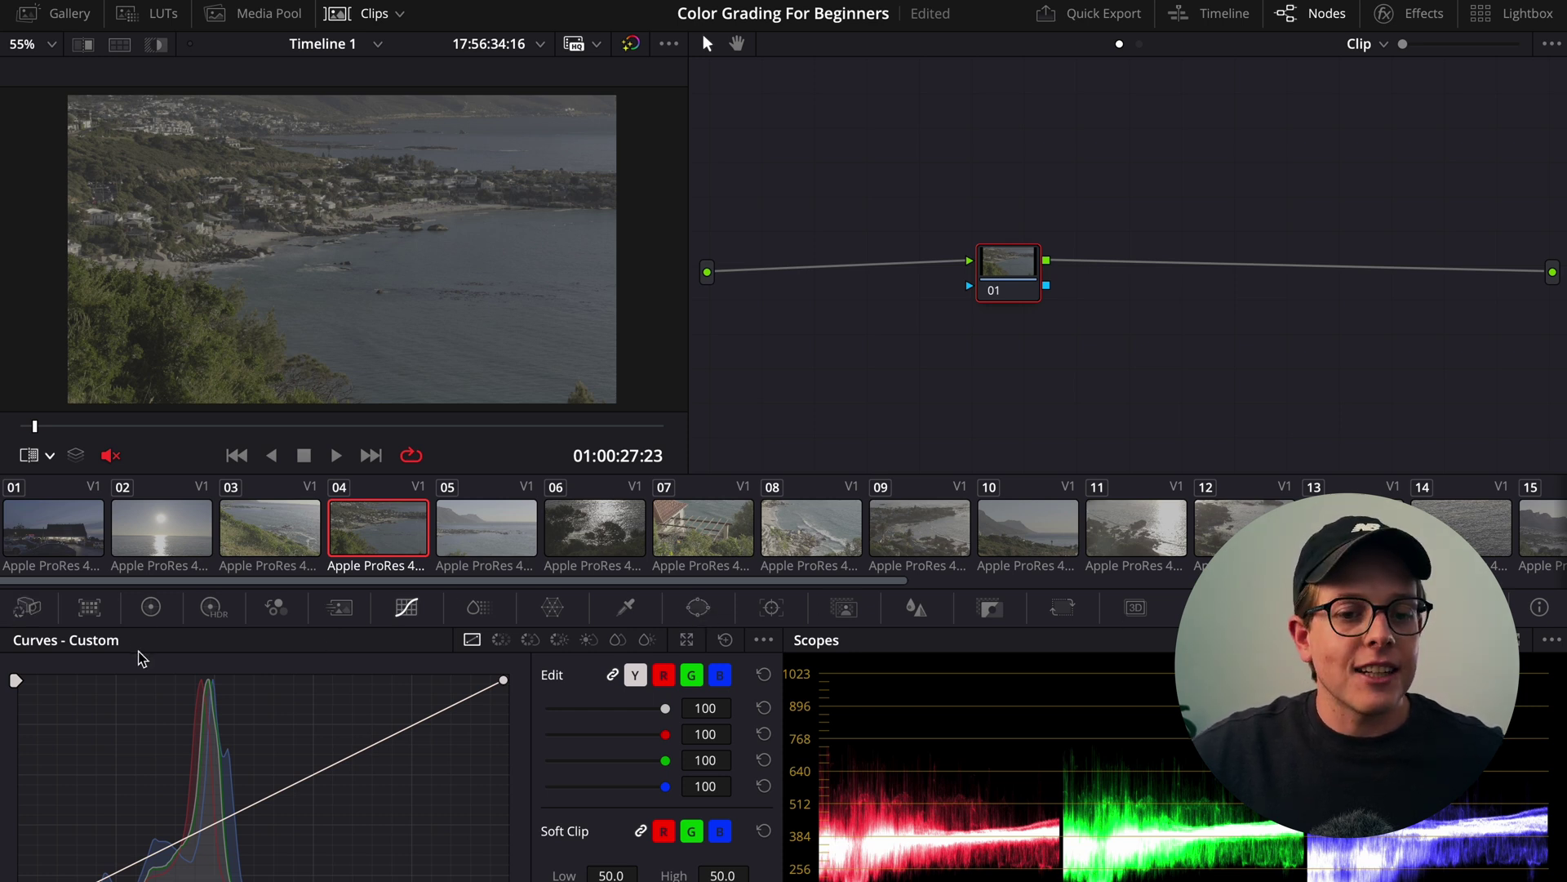
Look through the Primaries Color Wheels, HDR and RGB Mixer palettes, ending on the Color Wheels
click(151, 606)
click(212, 606)
click(267, 611)
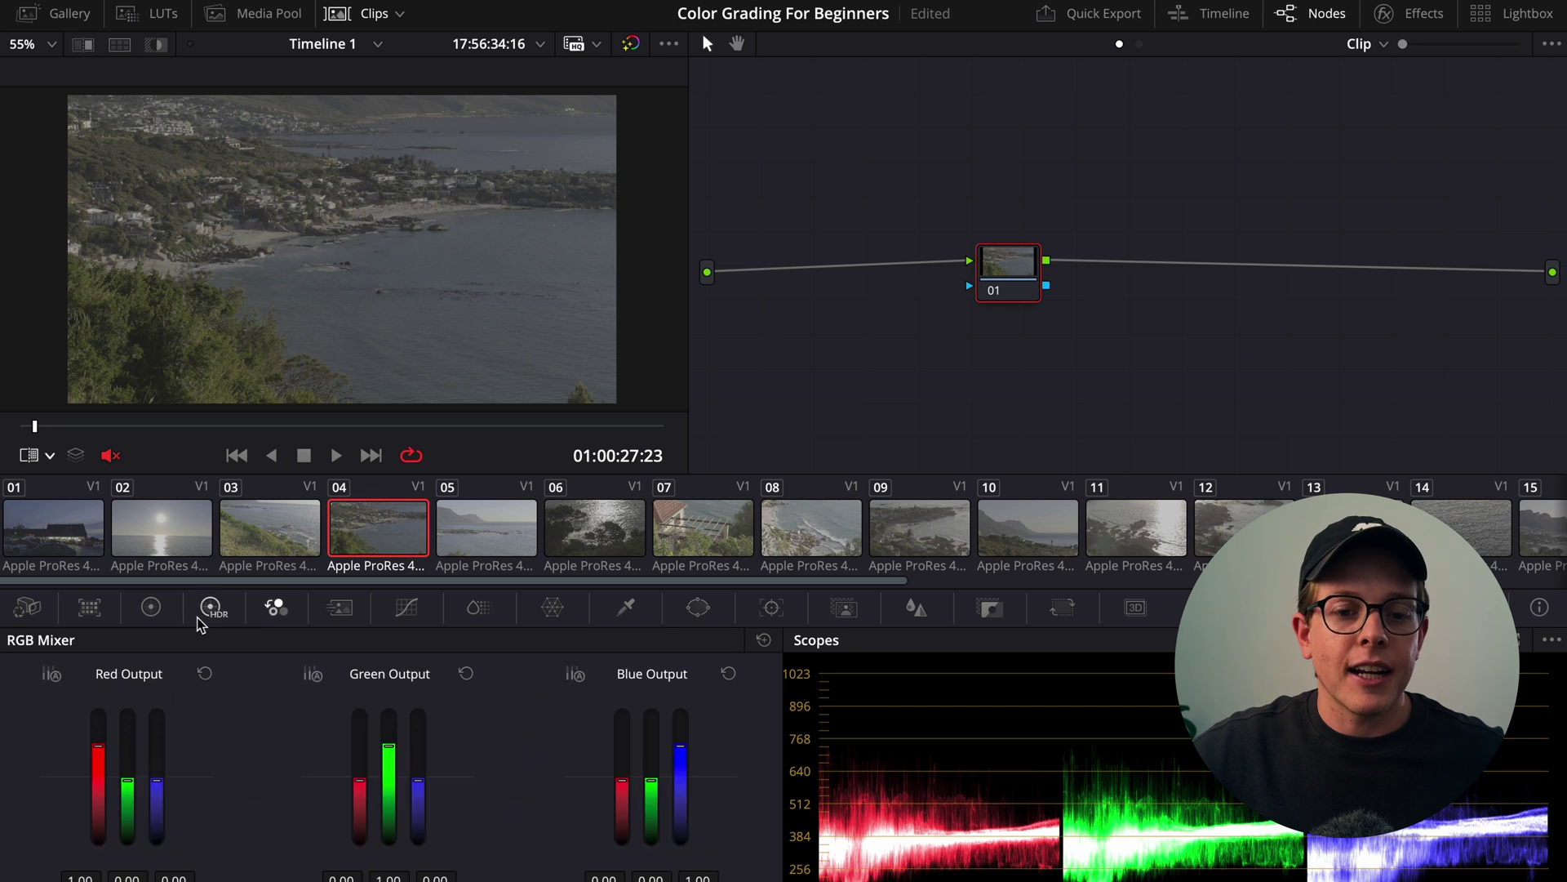
click(151, 606)
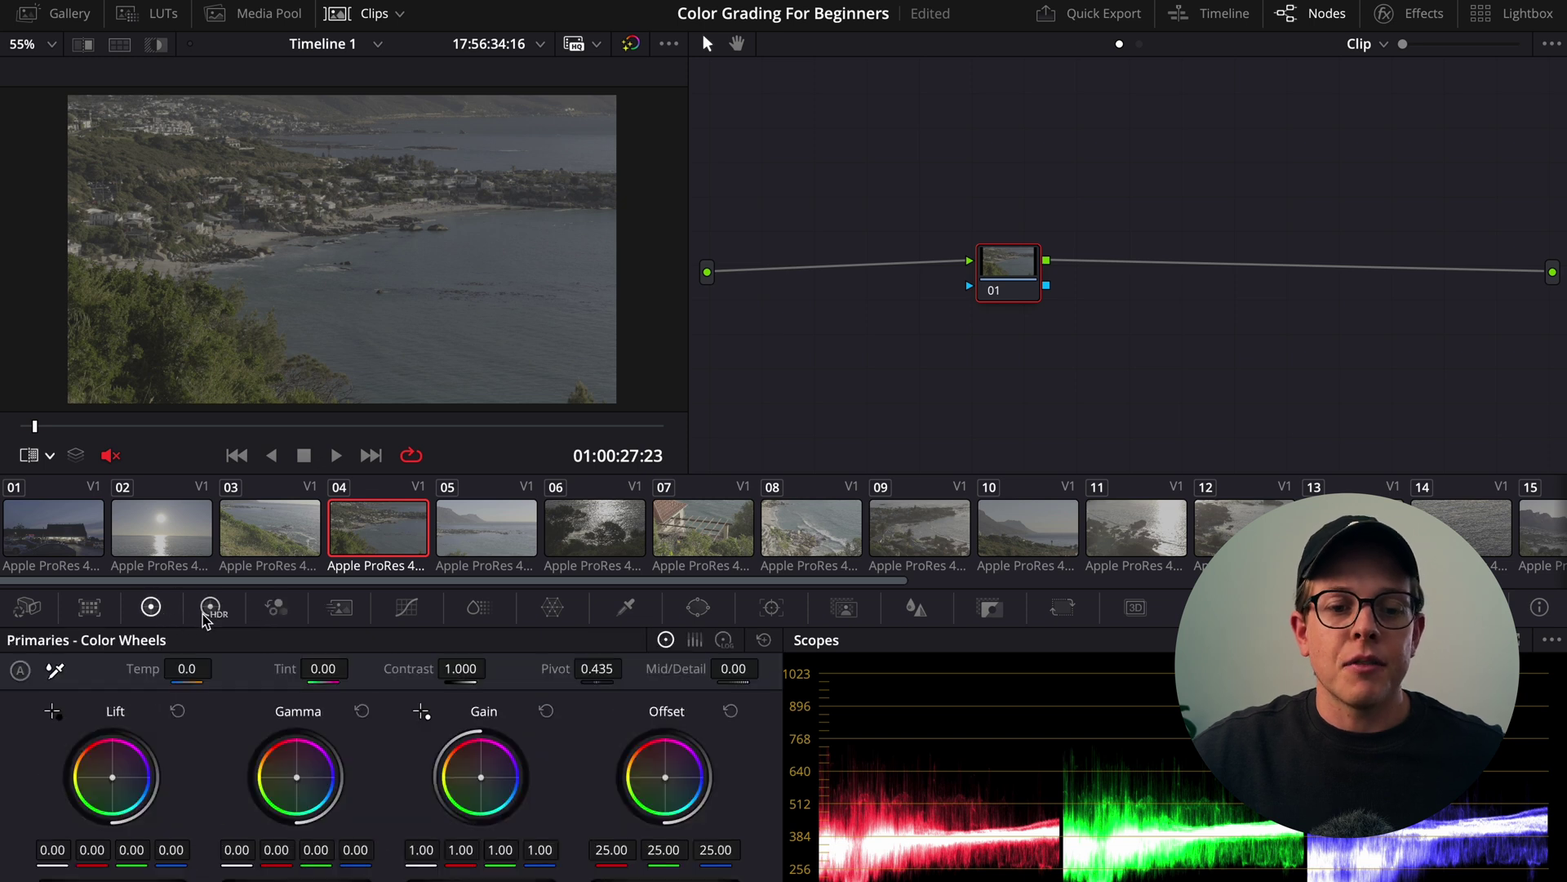
Add a circular power window to clip 04 and stretch it into a wide ellipse, about 50.54 size, 65.09 aspect and 18.56 softness
click(698, 607)
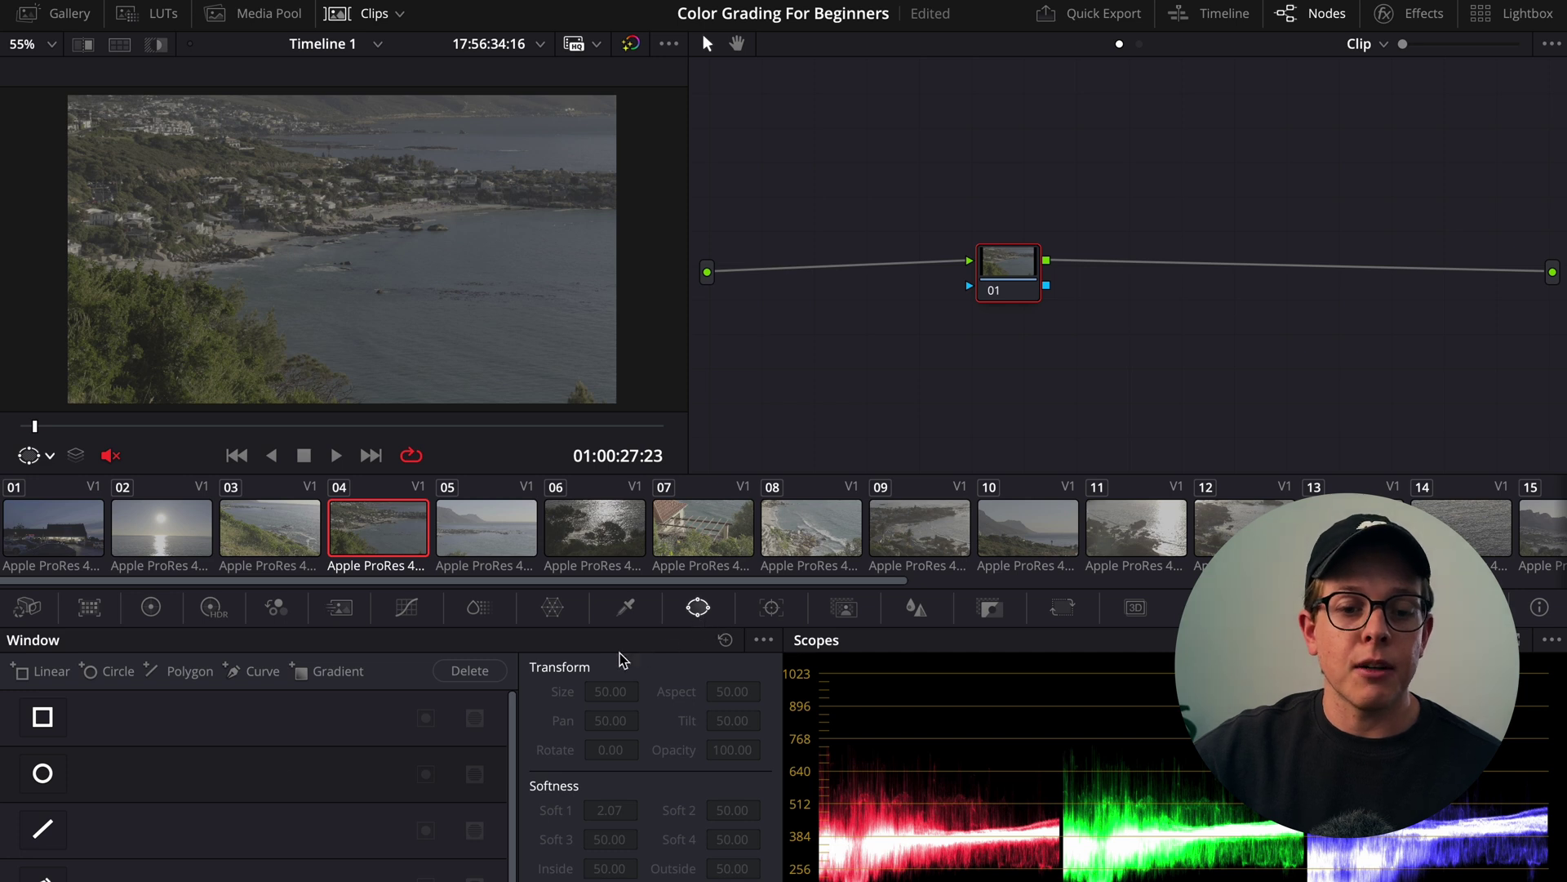
click(43, 774)
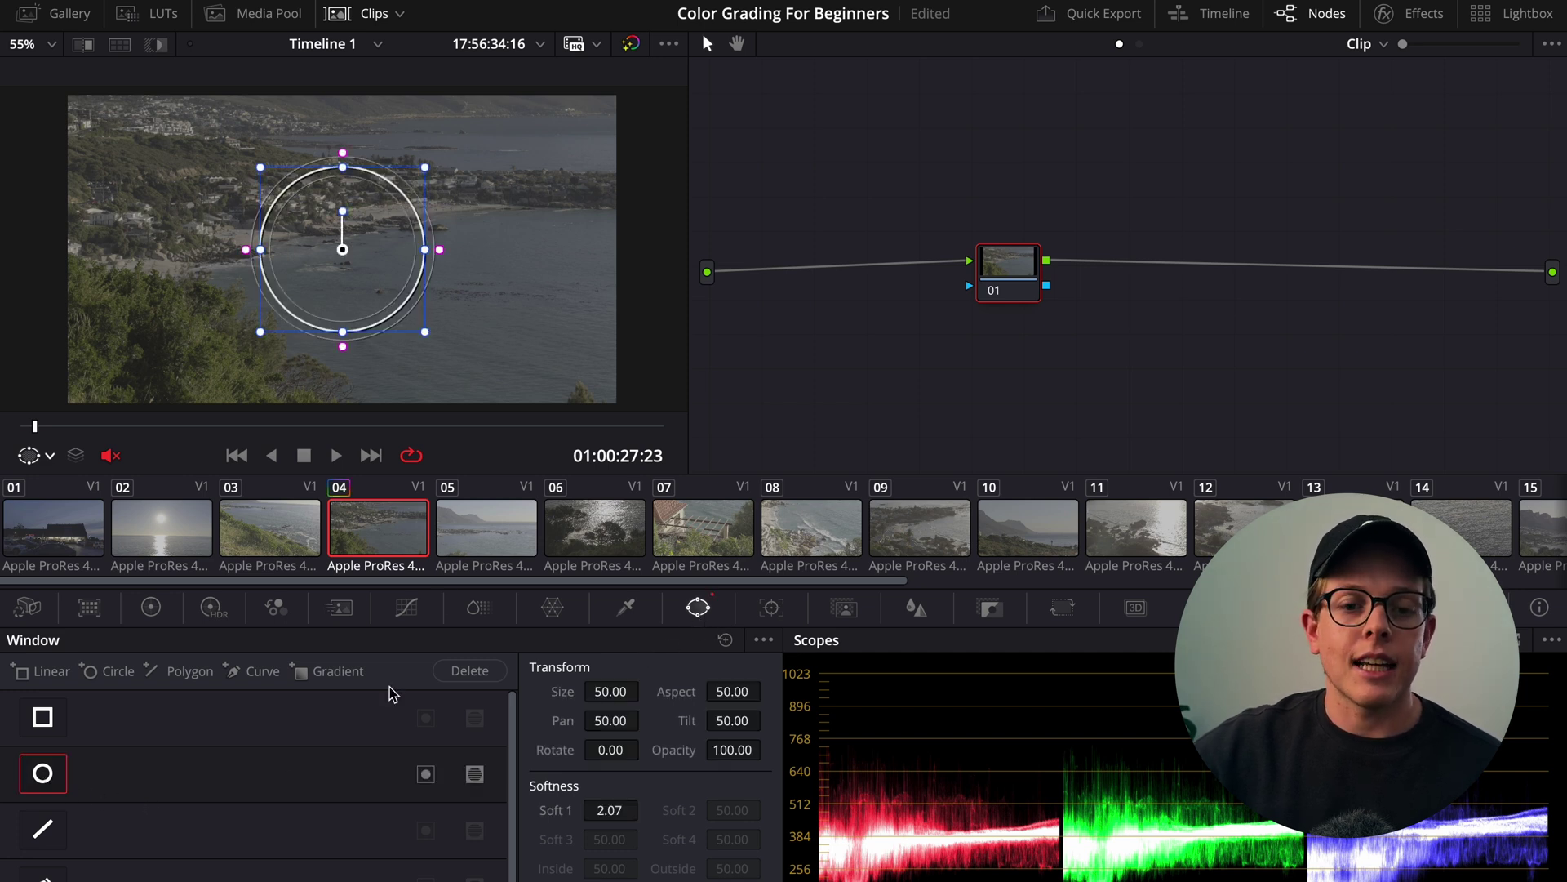
drag(431, 340, 491, 400)
drag(186, 250, 130, 250)
mouse_move(343, 410)
mouse_down()
mouse_move(343, 428)
mouse_move(343, 402)
mouse_up()
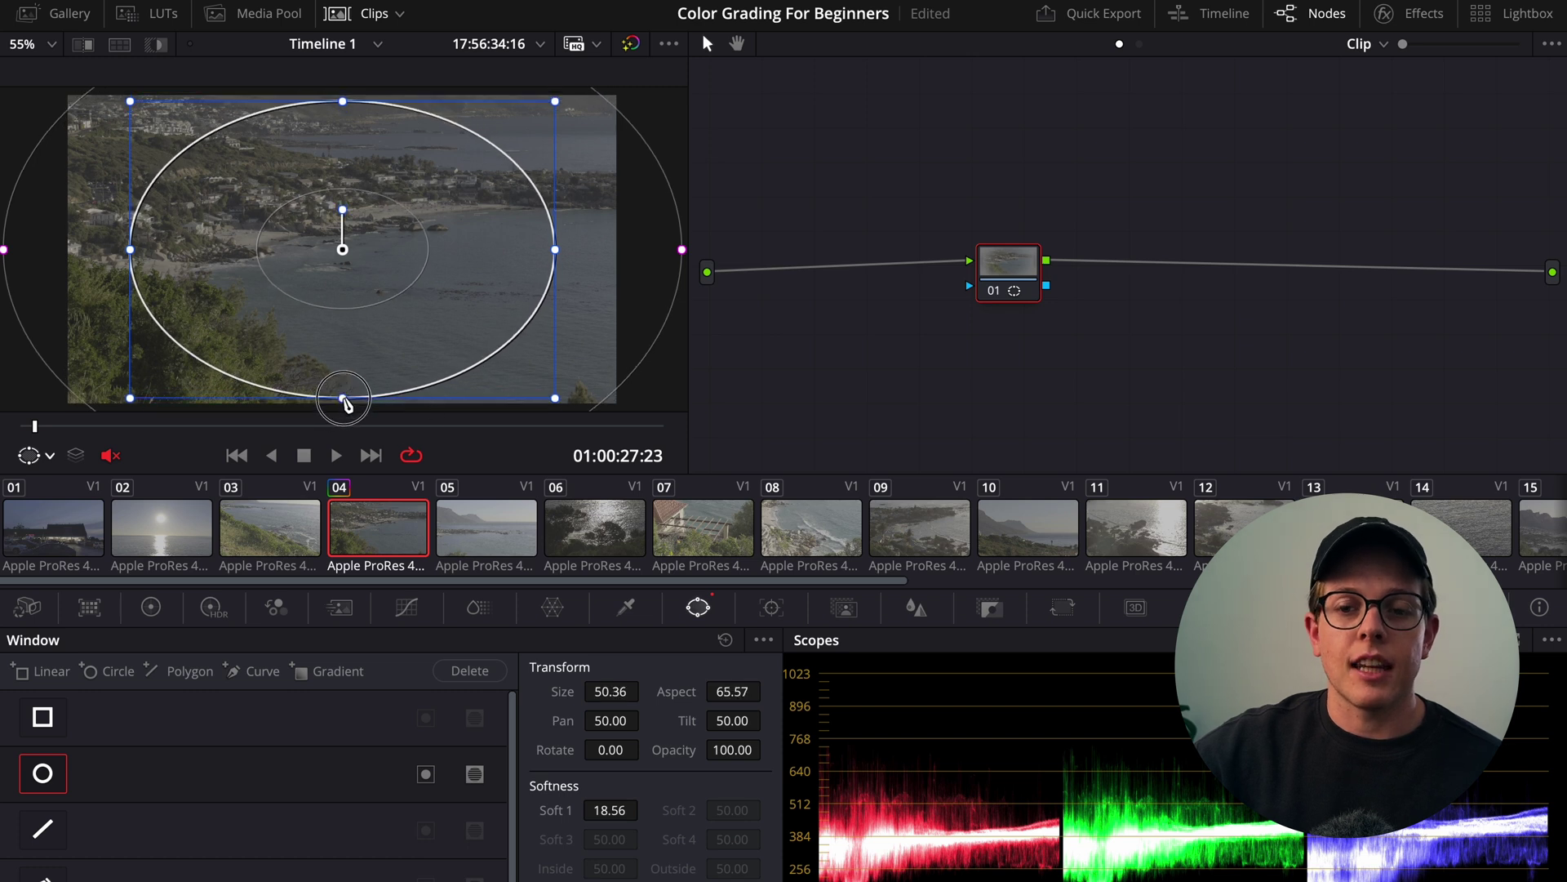
Switch the viewer's on-screen control to Qualifier and open the HSL Qualifier palette
click(48, 457)
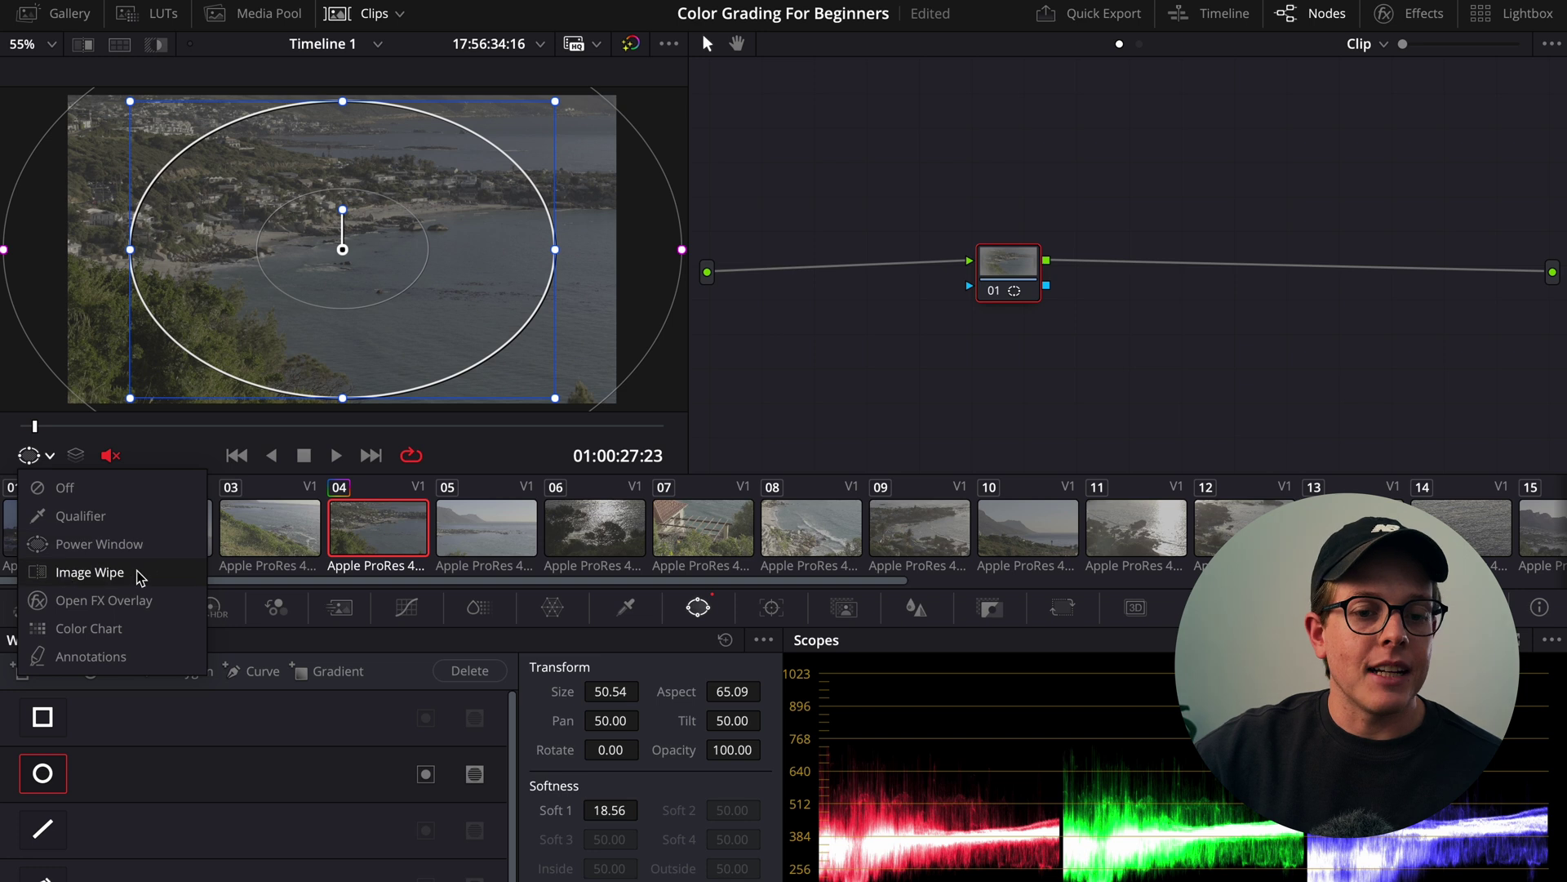
click(88, 523)
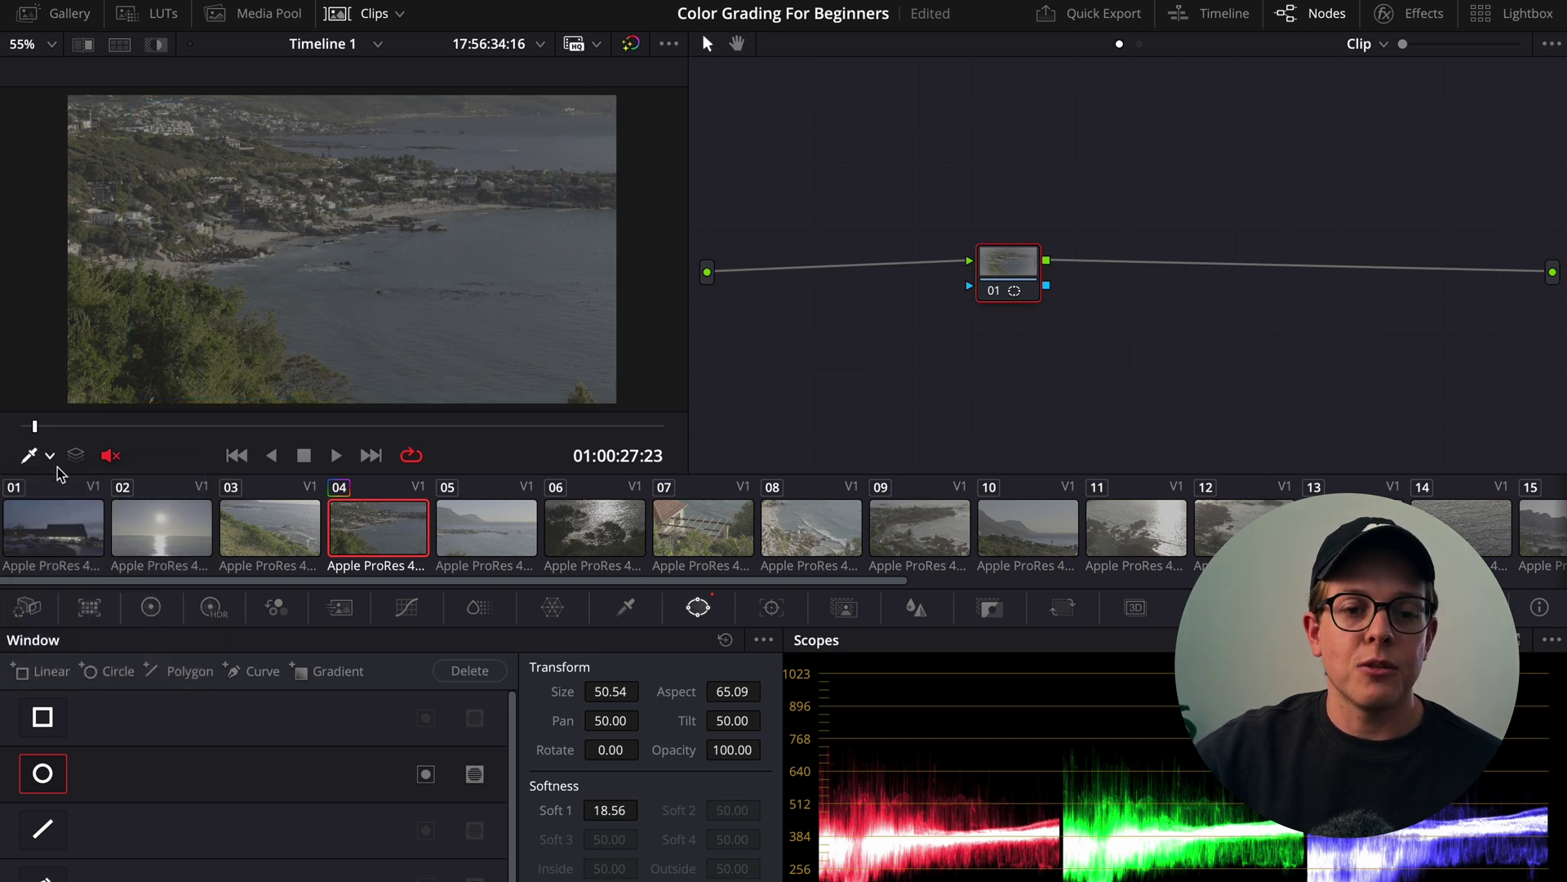
click(626, 608)
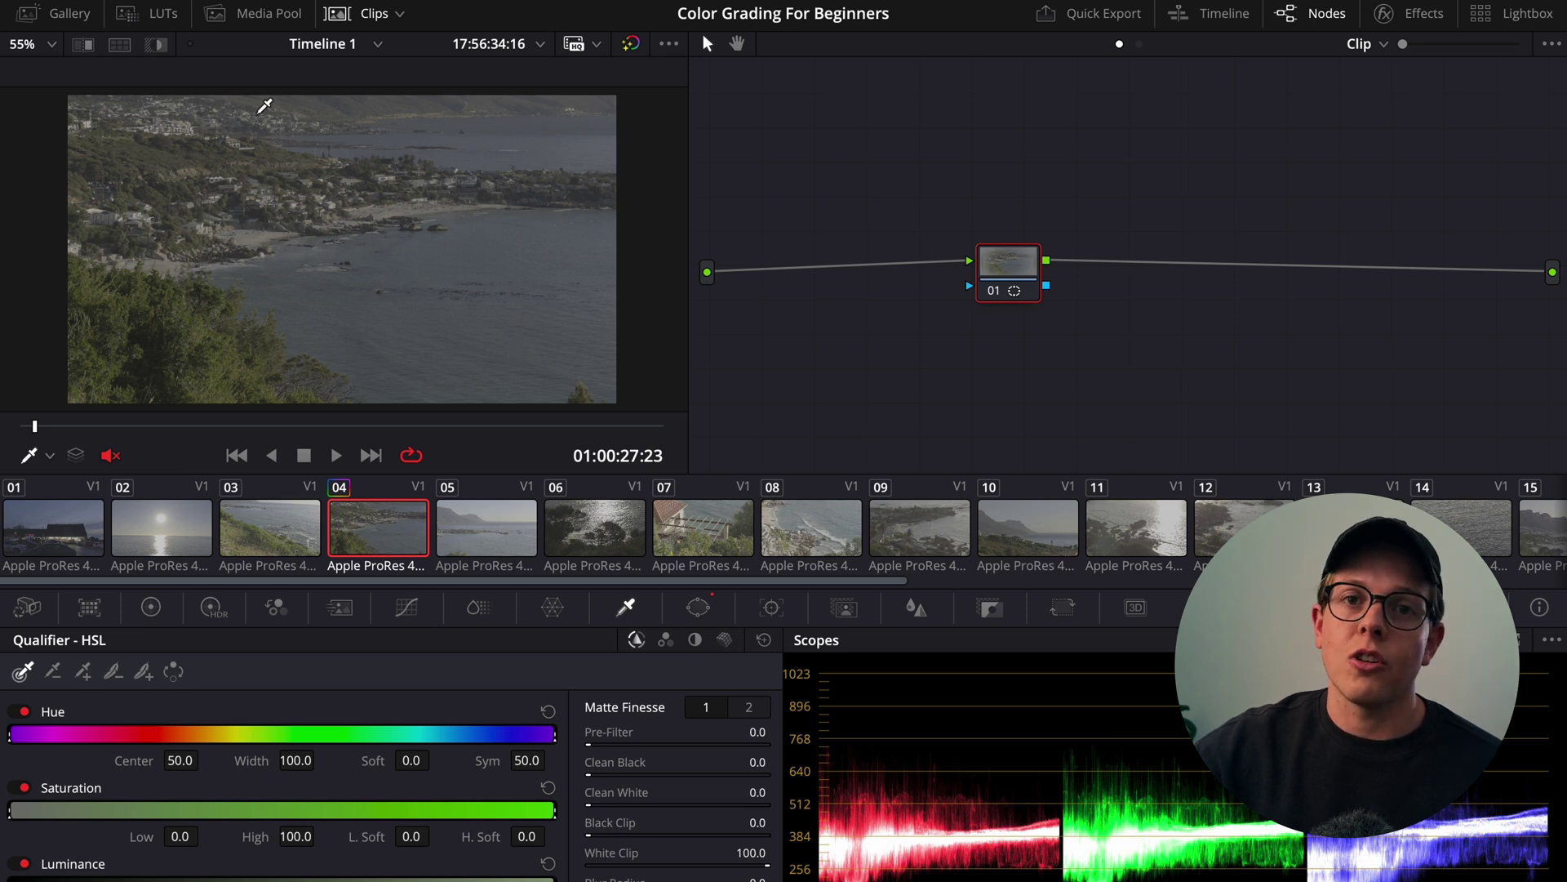
Show the power window outline in the viewer, and then turn the on-screen controls off
click(50, 456)
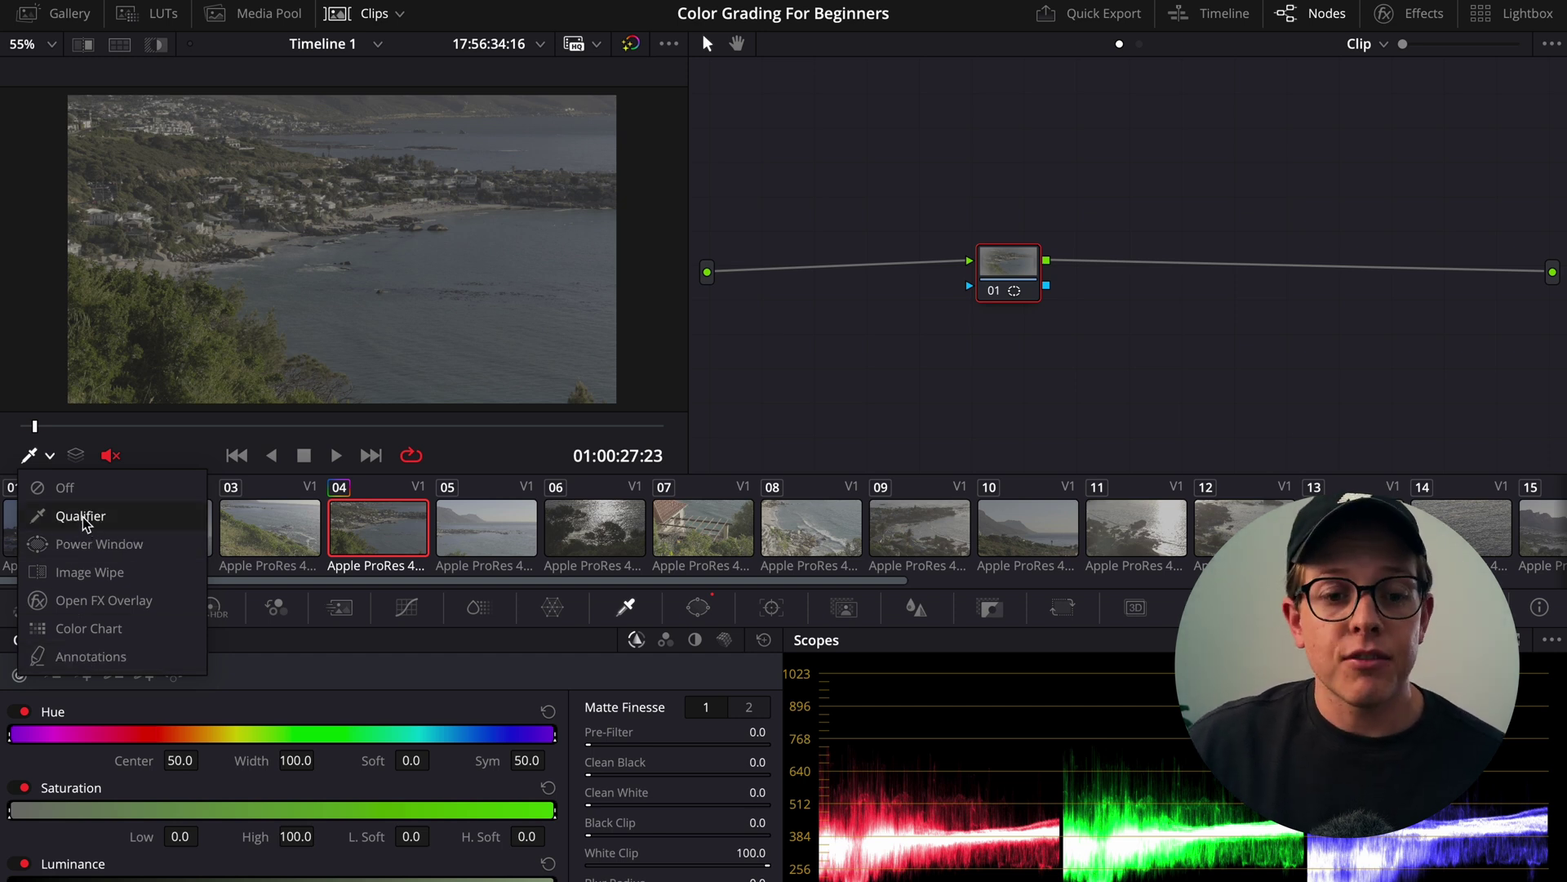
click(122, 546)
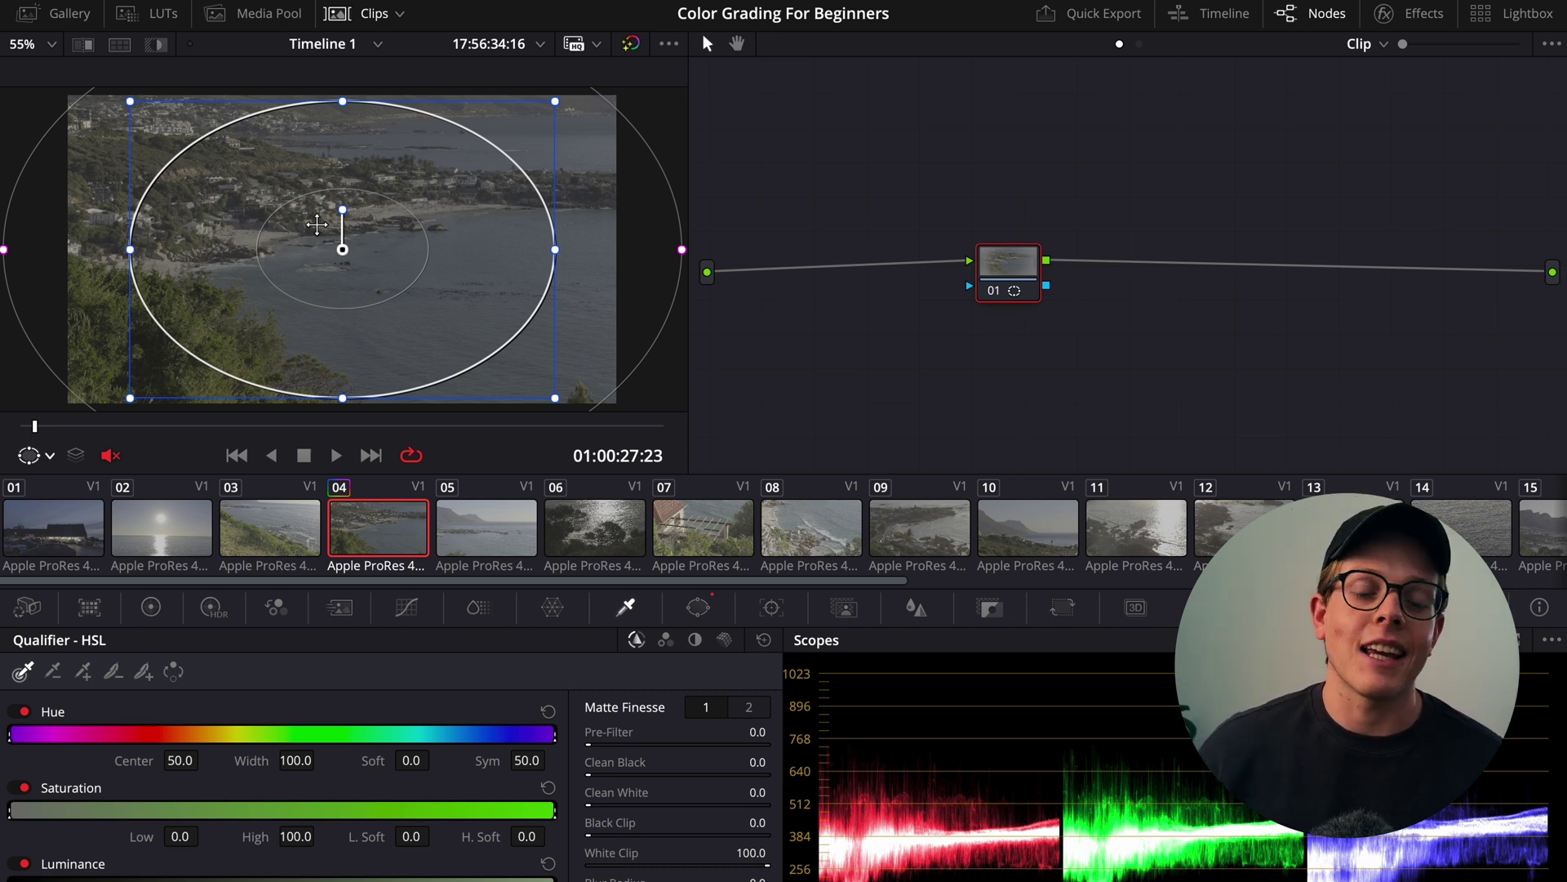
click(49, 455)
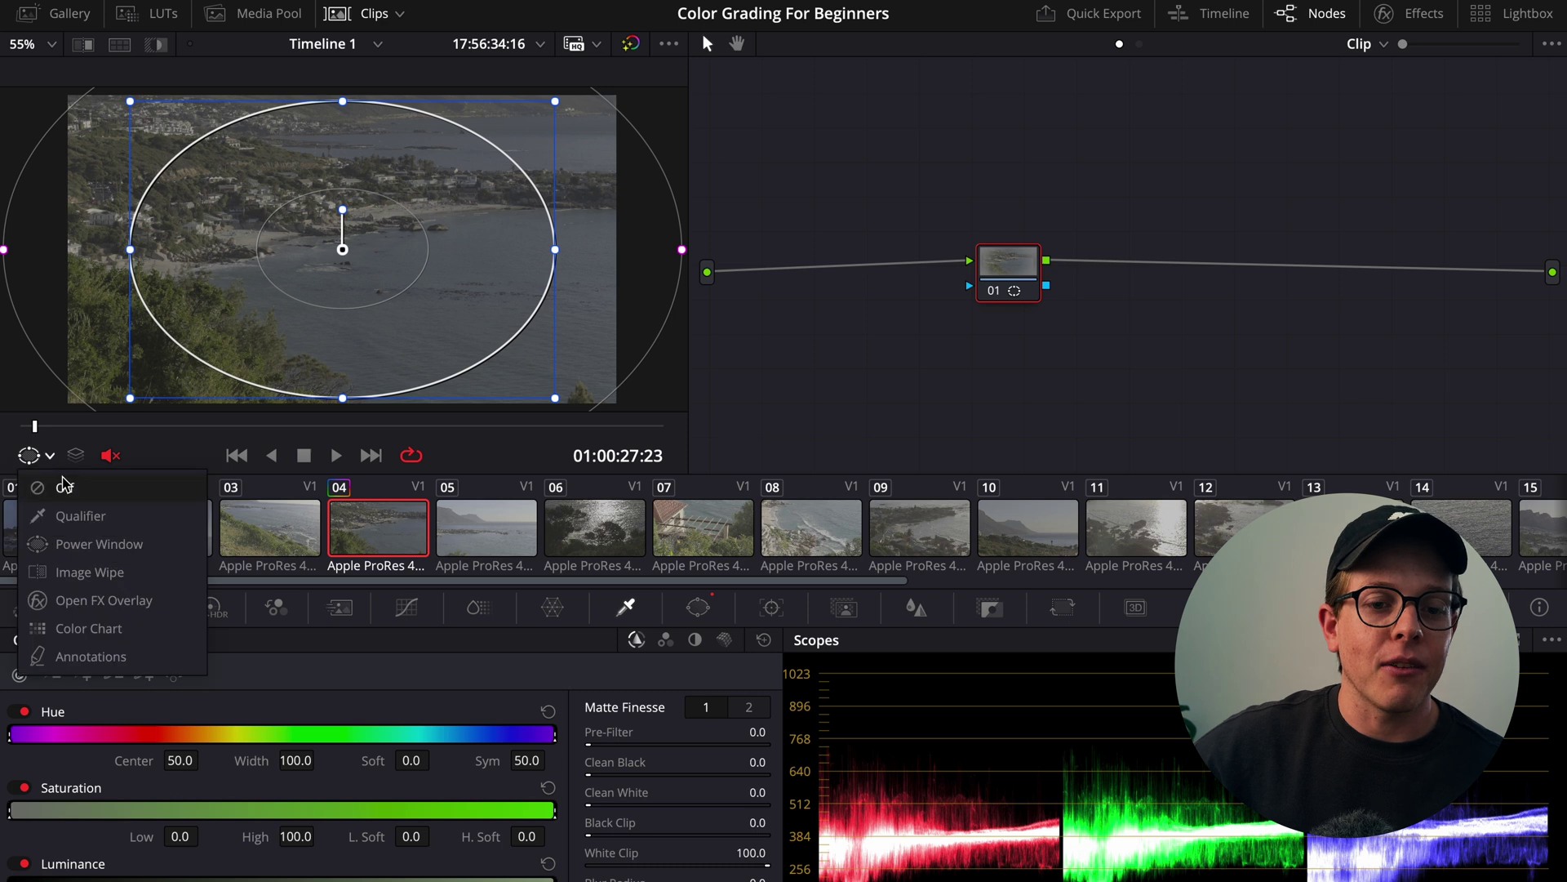
click(69, 491)
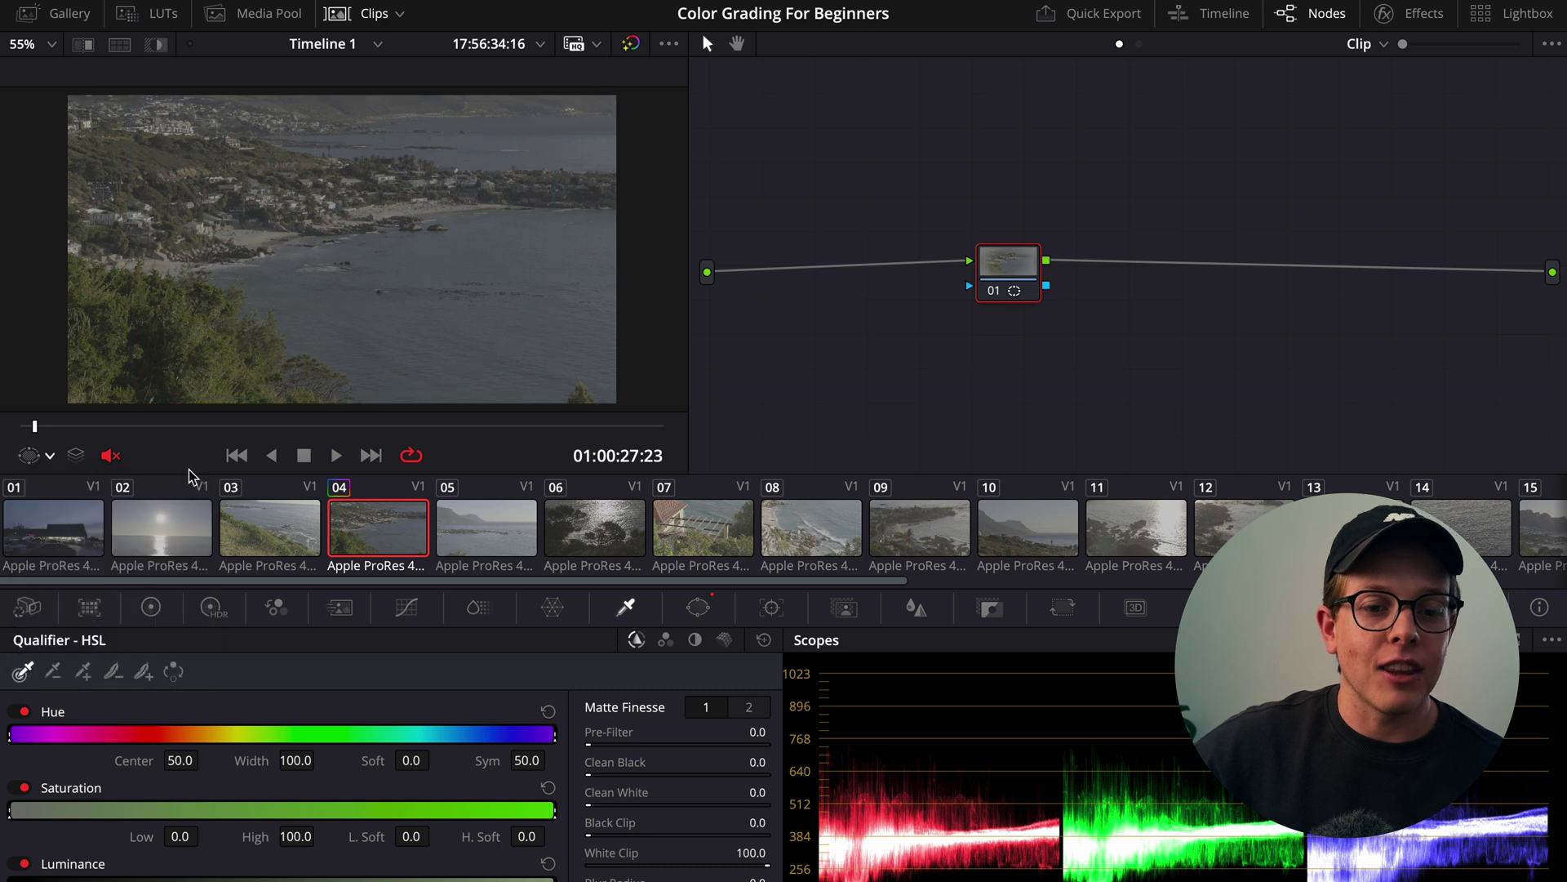
Look through the grading palettes from Camera Raw through HDR, Curves and Color Warper to Magic Mask, ending on the Primaries Color Wheels
click(27, 607)
click(89, 607)
click(150, 607)
click(210, 607)
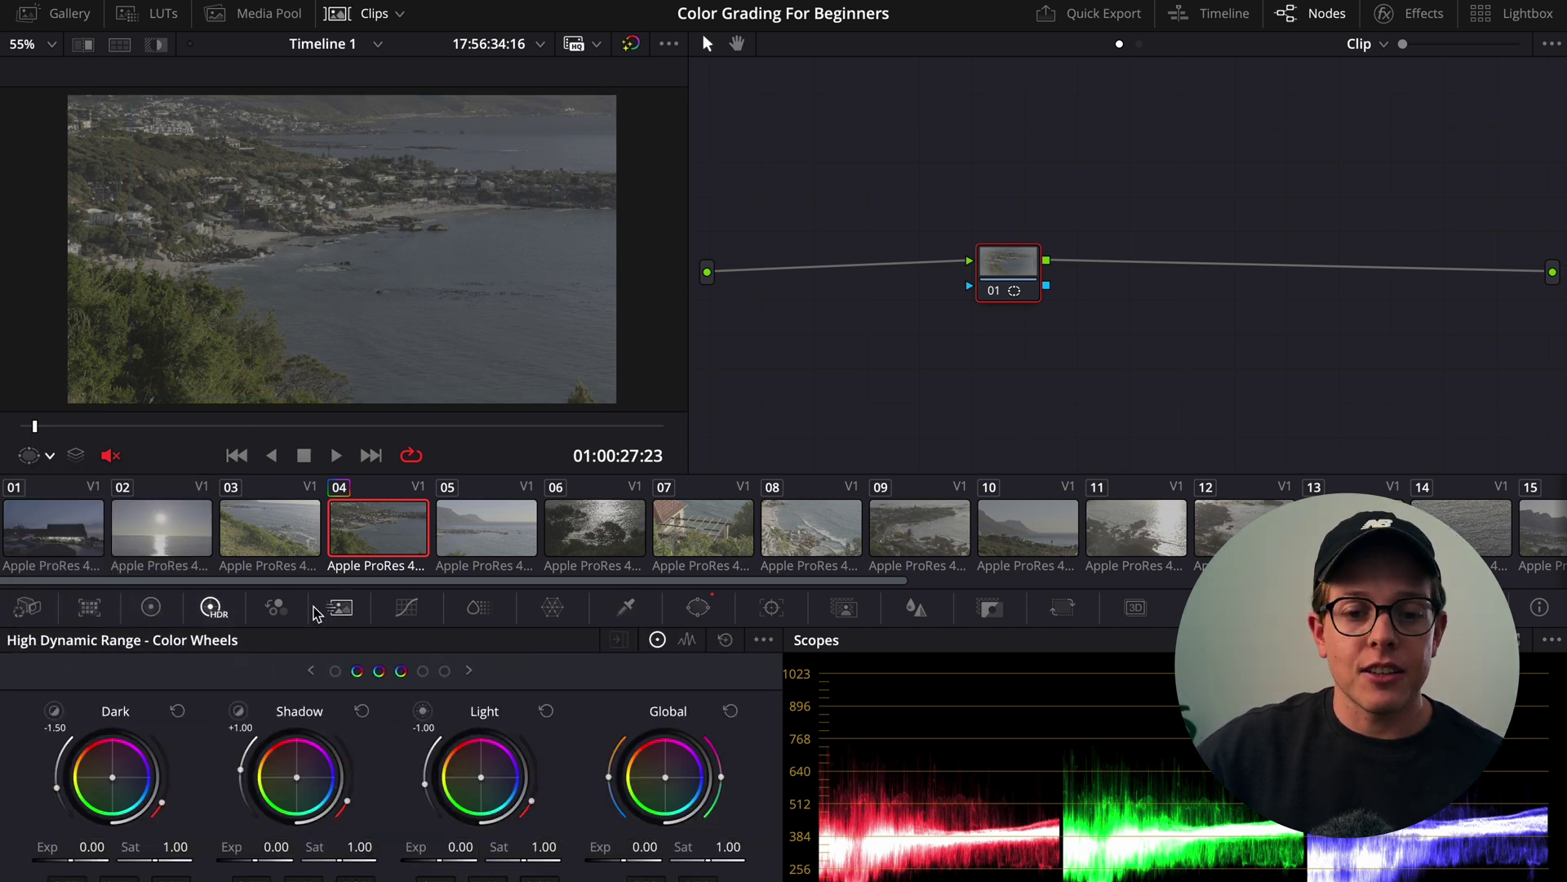
click(339, 606)
click(406, 607)
click(478, 607)
click(552, 607)
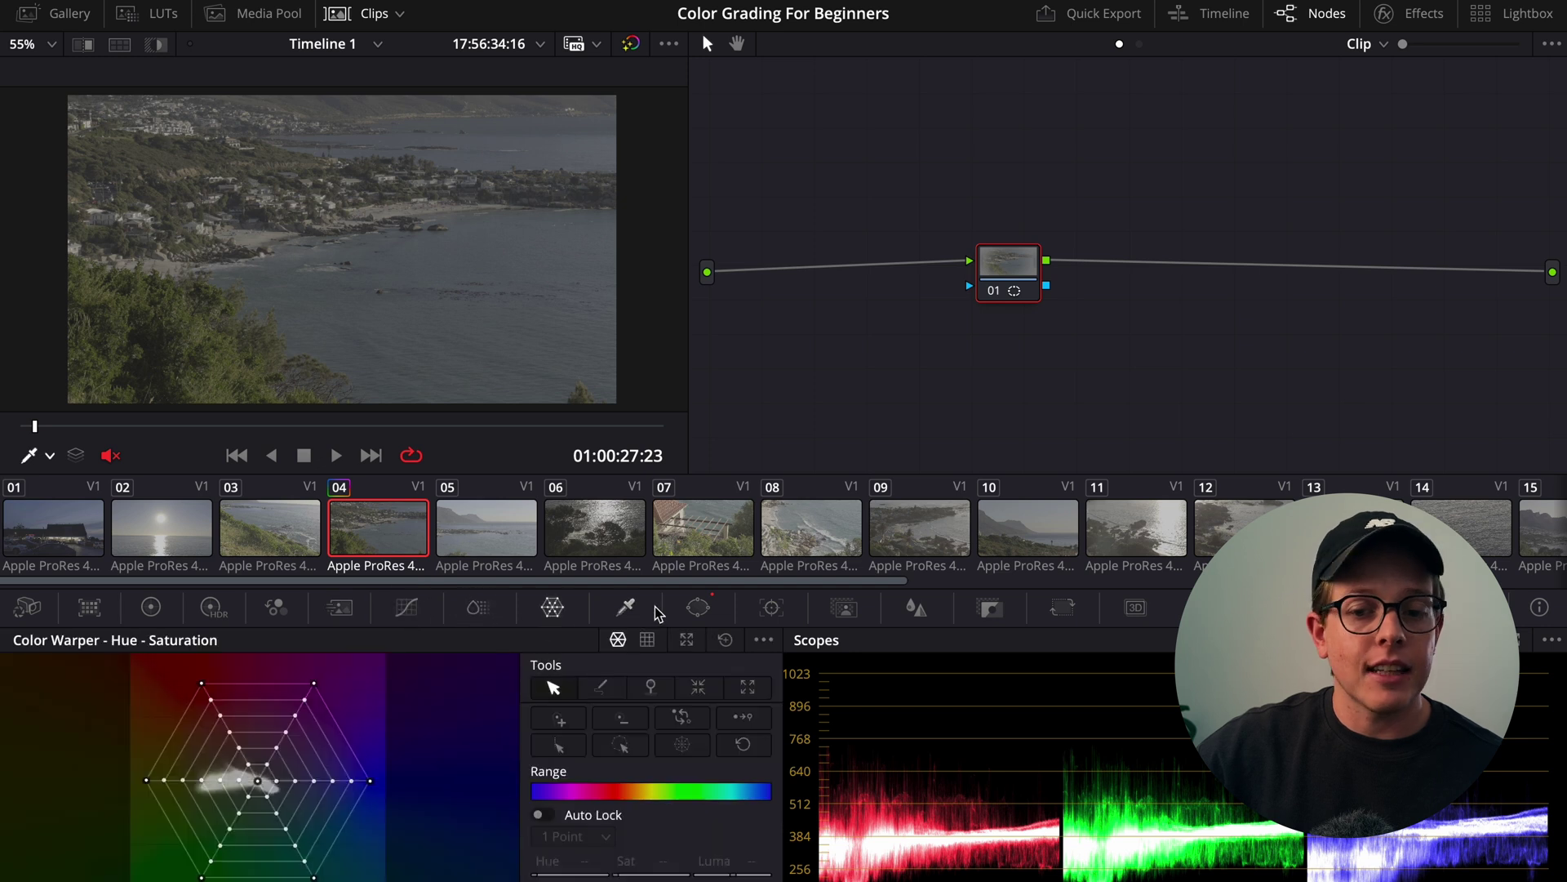
click(698, 607)
click(771, 606)
click(844, 606)
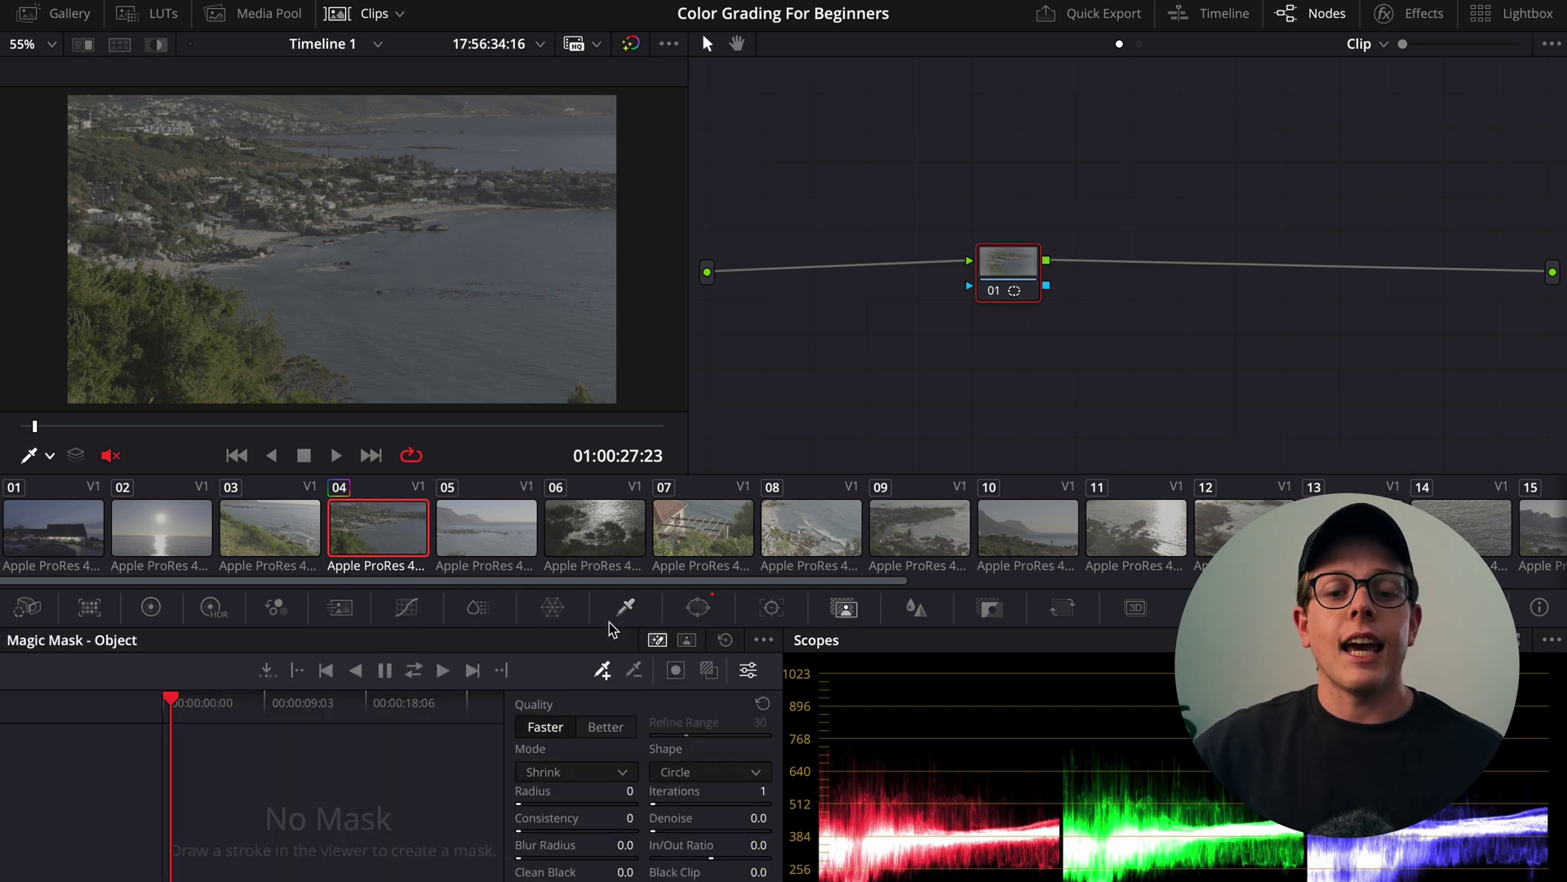
click(152, 607)
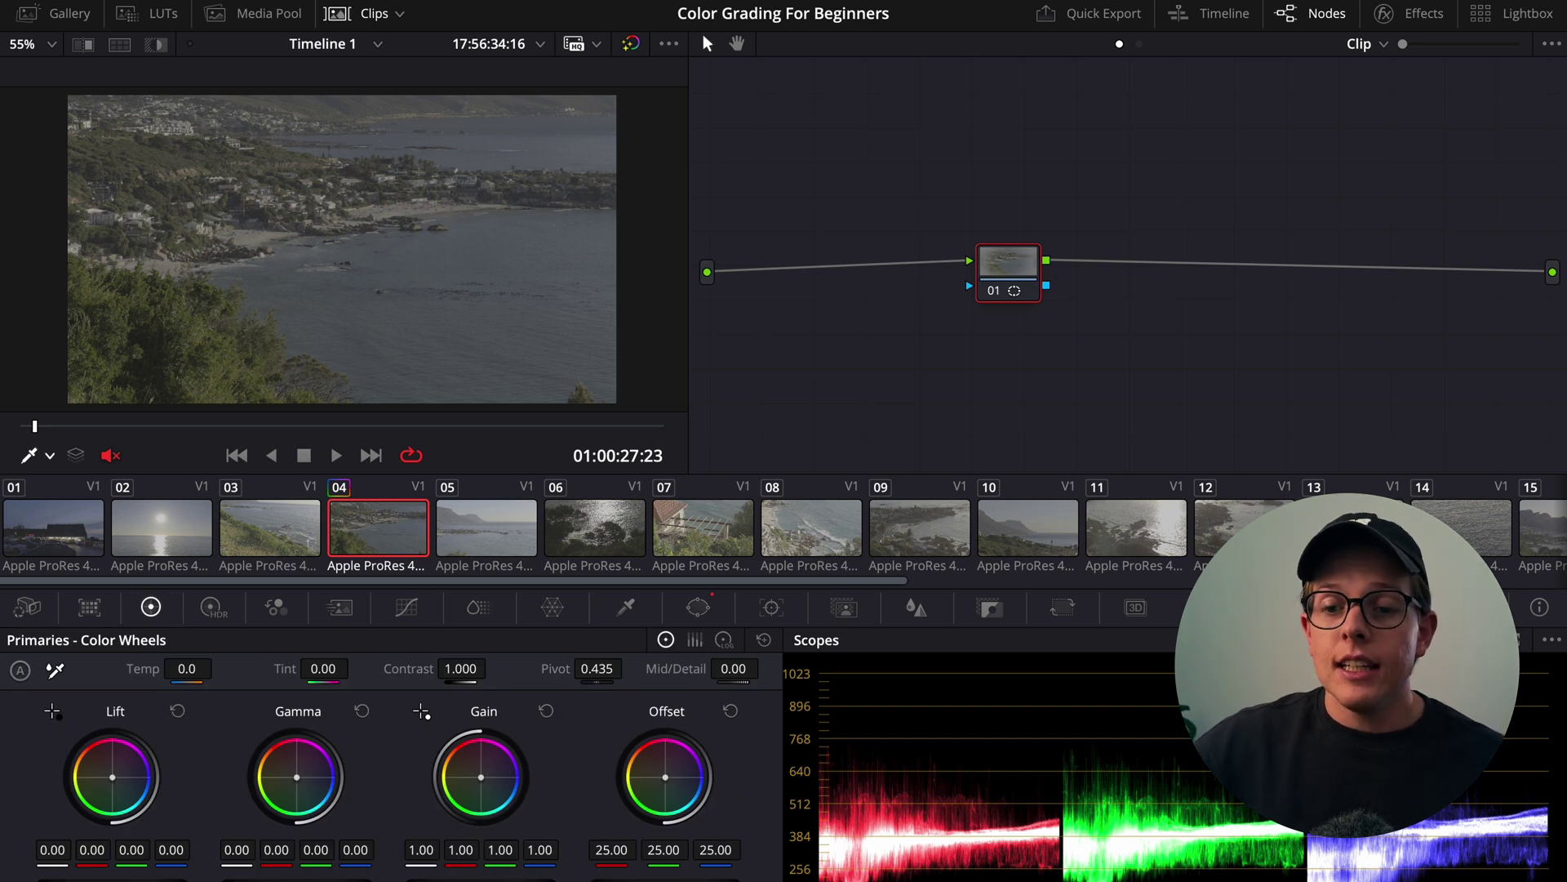
Display the Keyframes panel at clip 04's first frame and move node 01 closer to the node graph's source input
click(1416, 608)
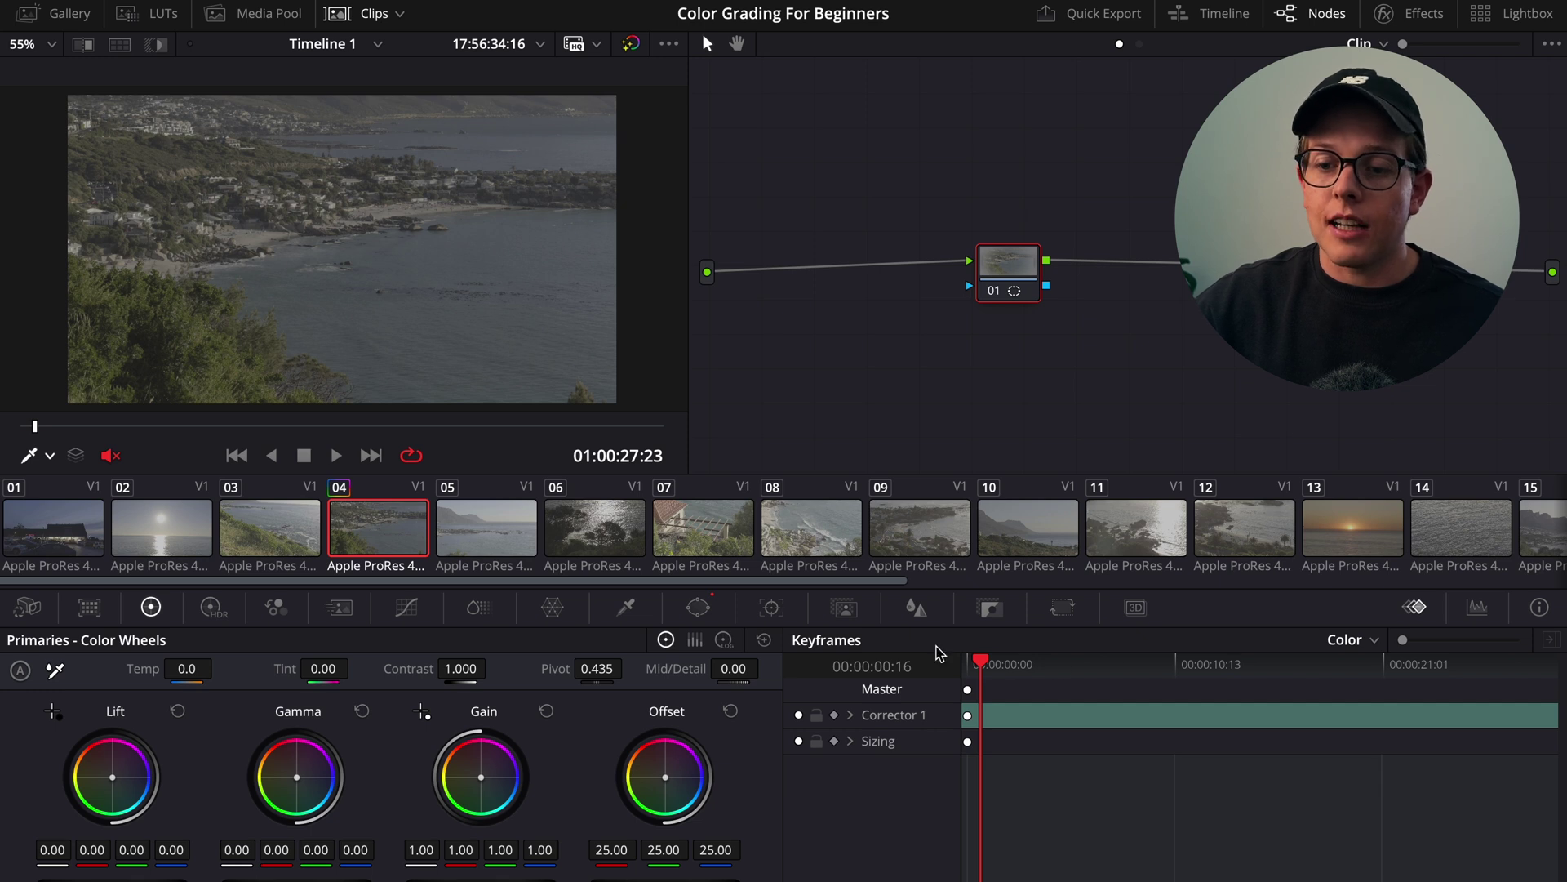
click(968, 664)
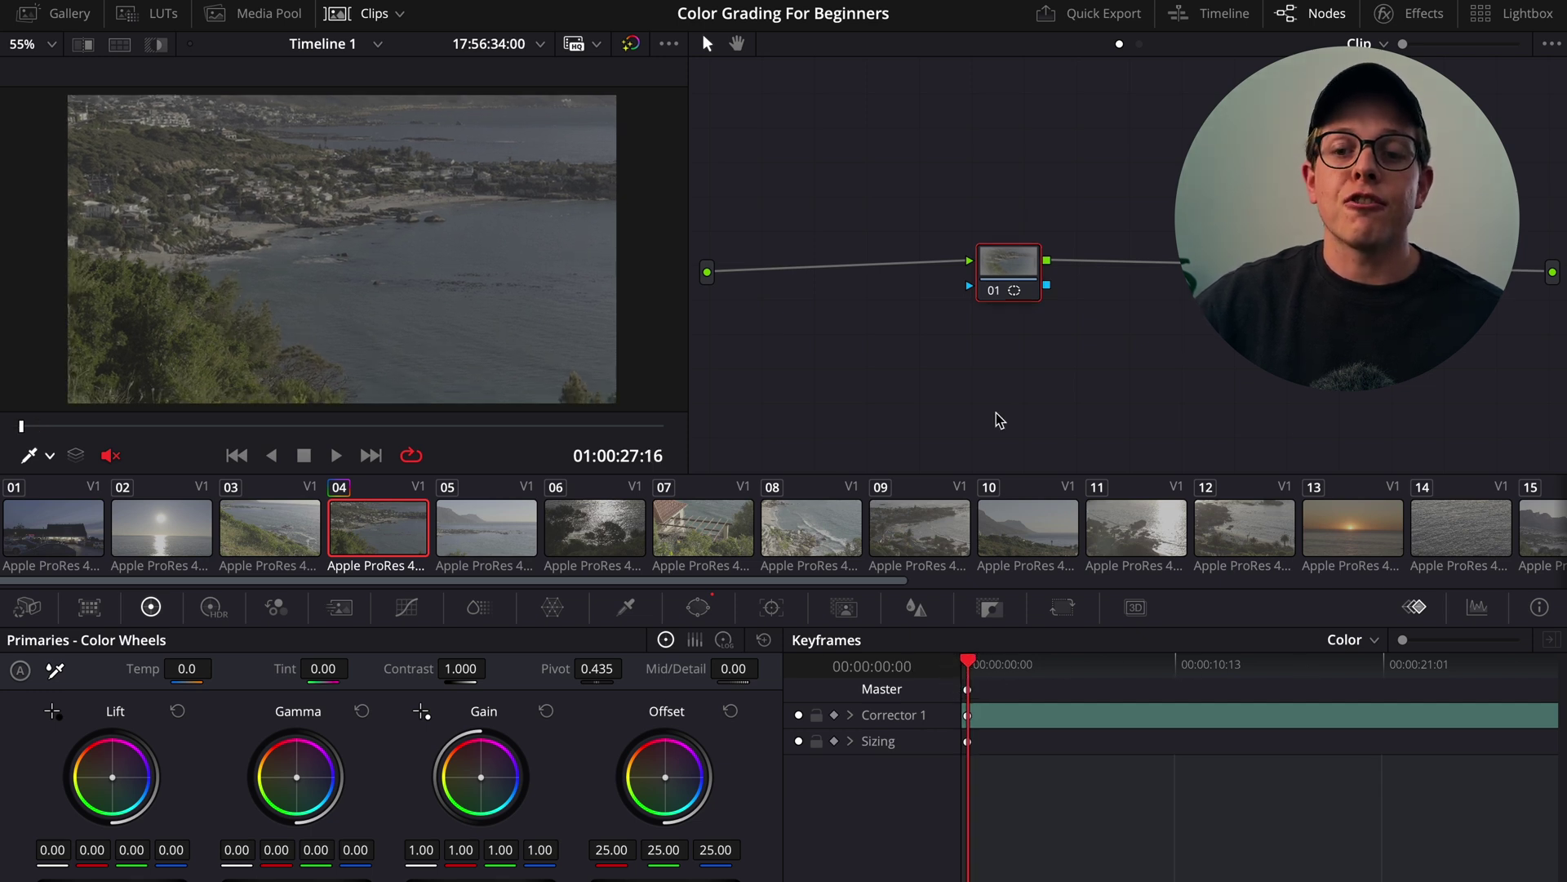
drag(1005, 287, 881, 296)
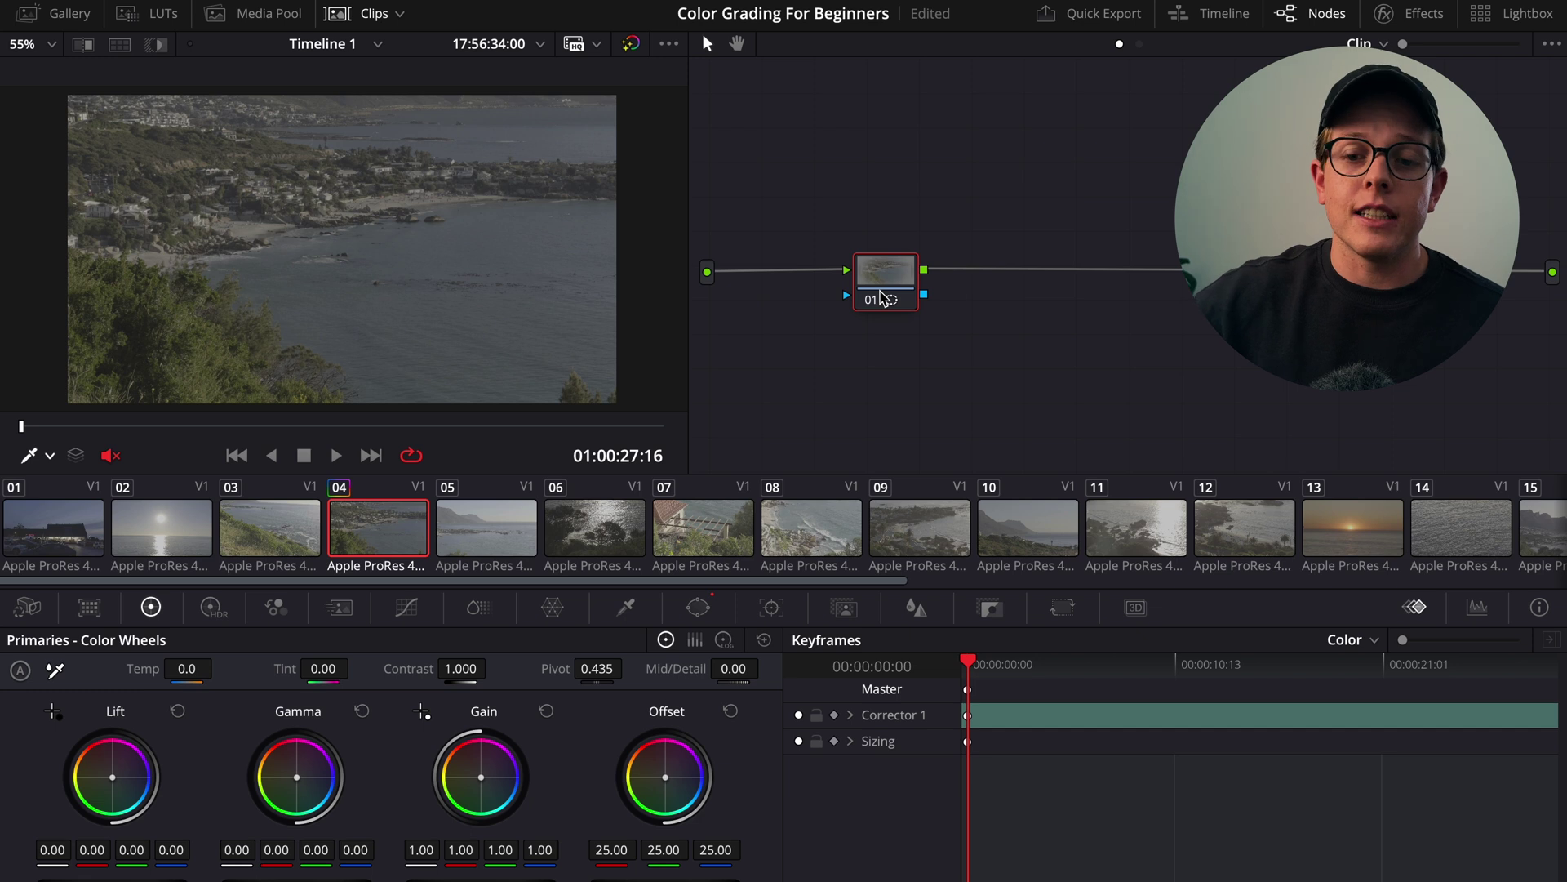
drag(892, 292, 857, 270)
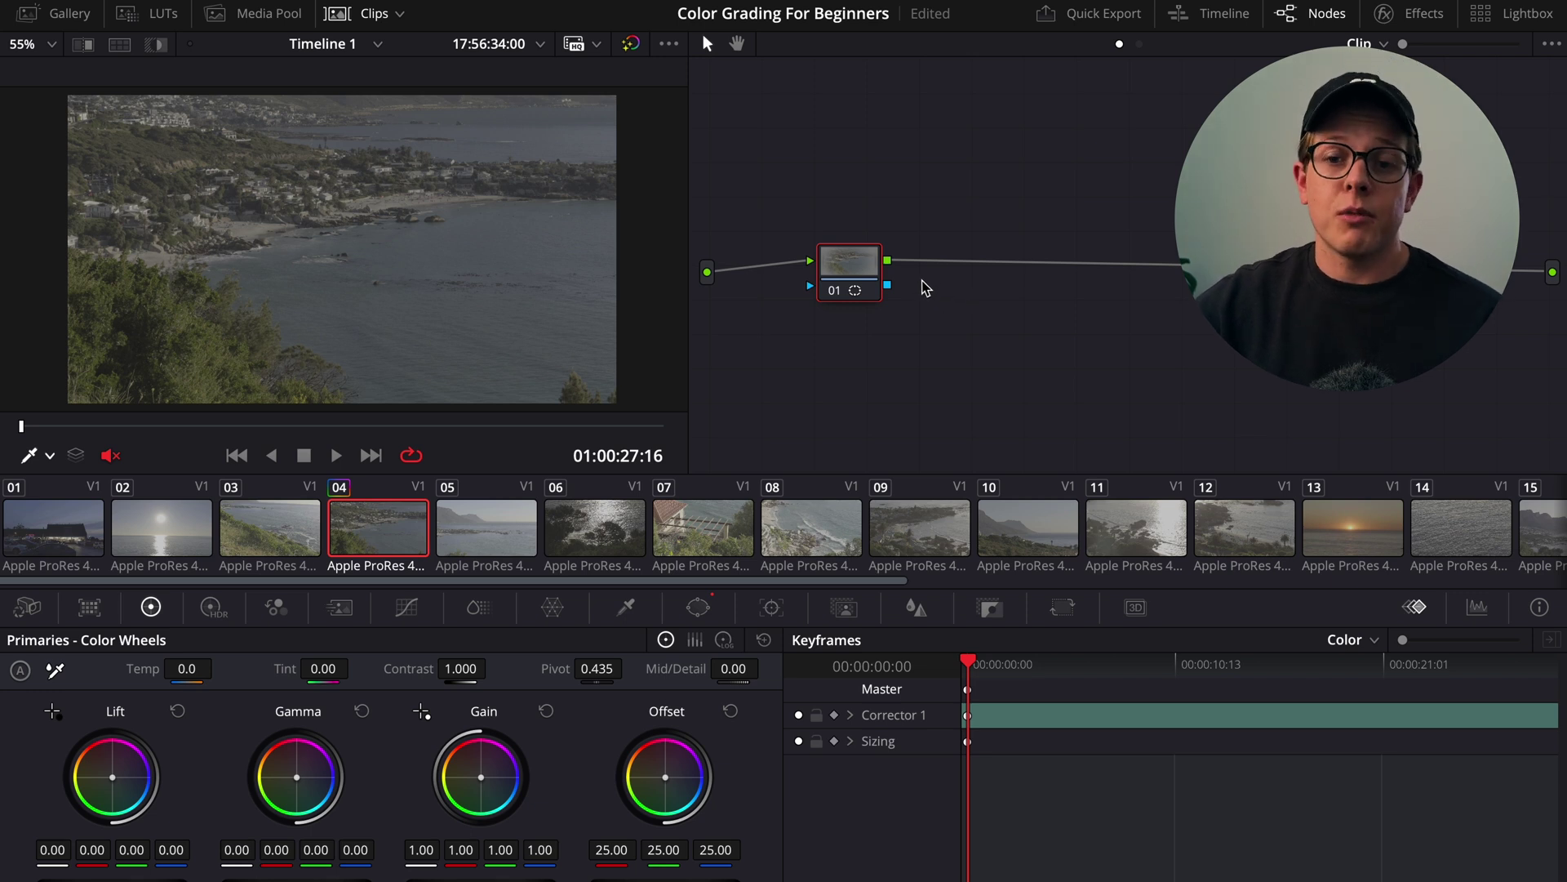
Look through the Waveform, Vectorscope, Histogram and CIE Chromaticity scopes, return to Parade, and view its display settings
click(1478, 608)
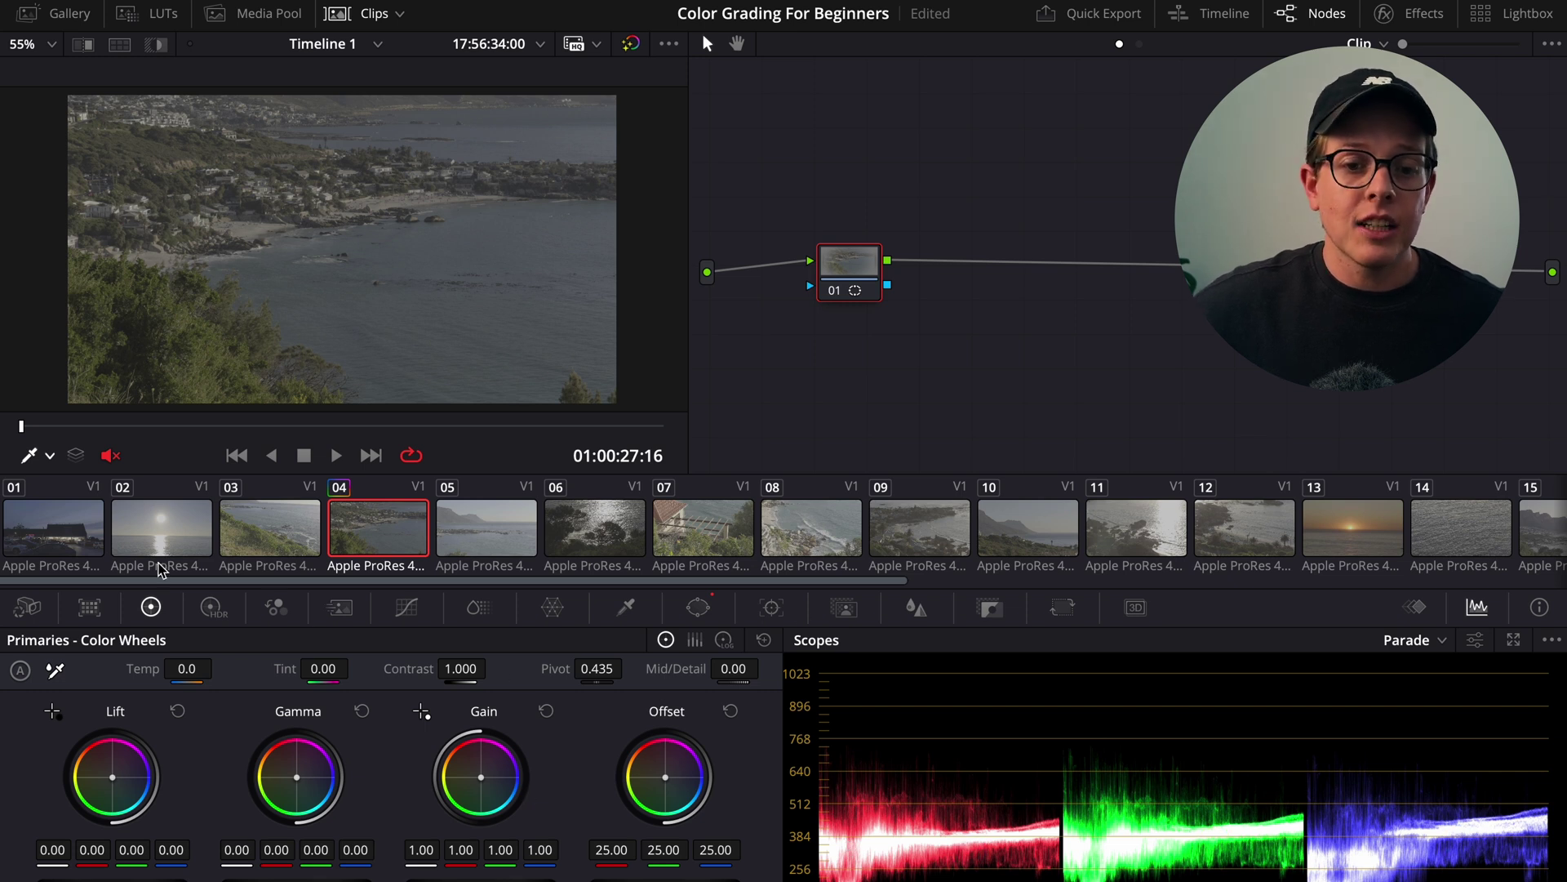
mouse_move(61, 425)
mouse_down()
mouse_move(500, 425)
mouse_move(83, 425)
mouse_up()
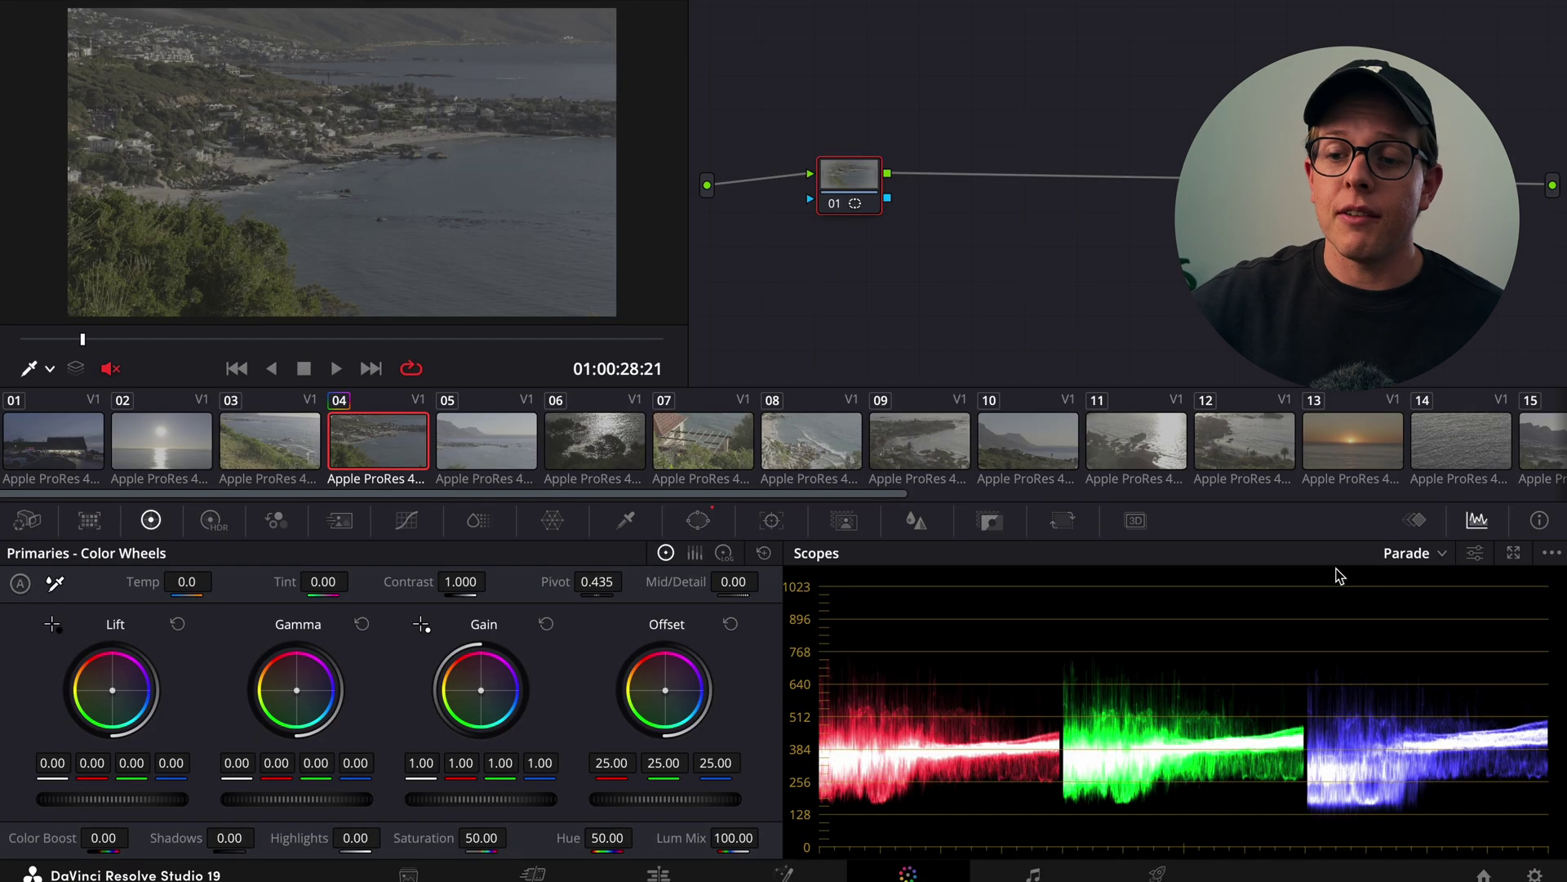
click(1418, 643)
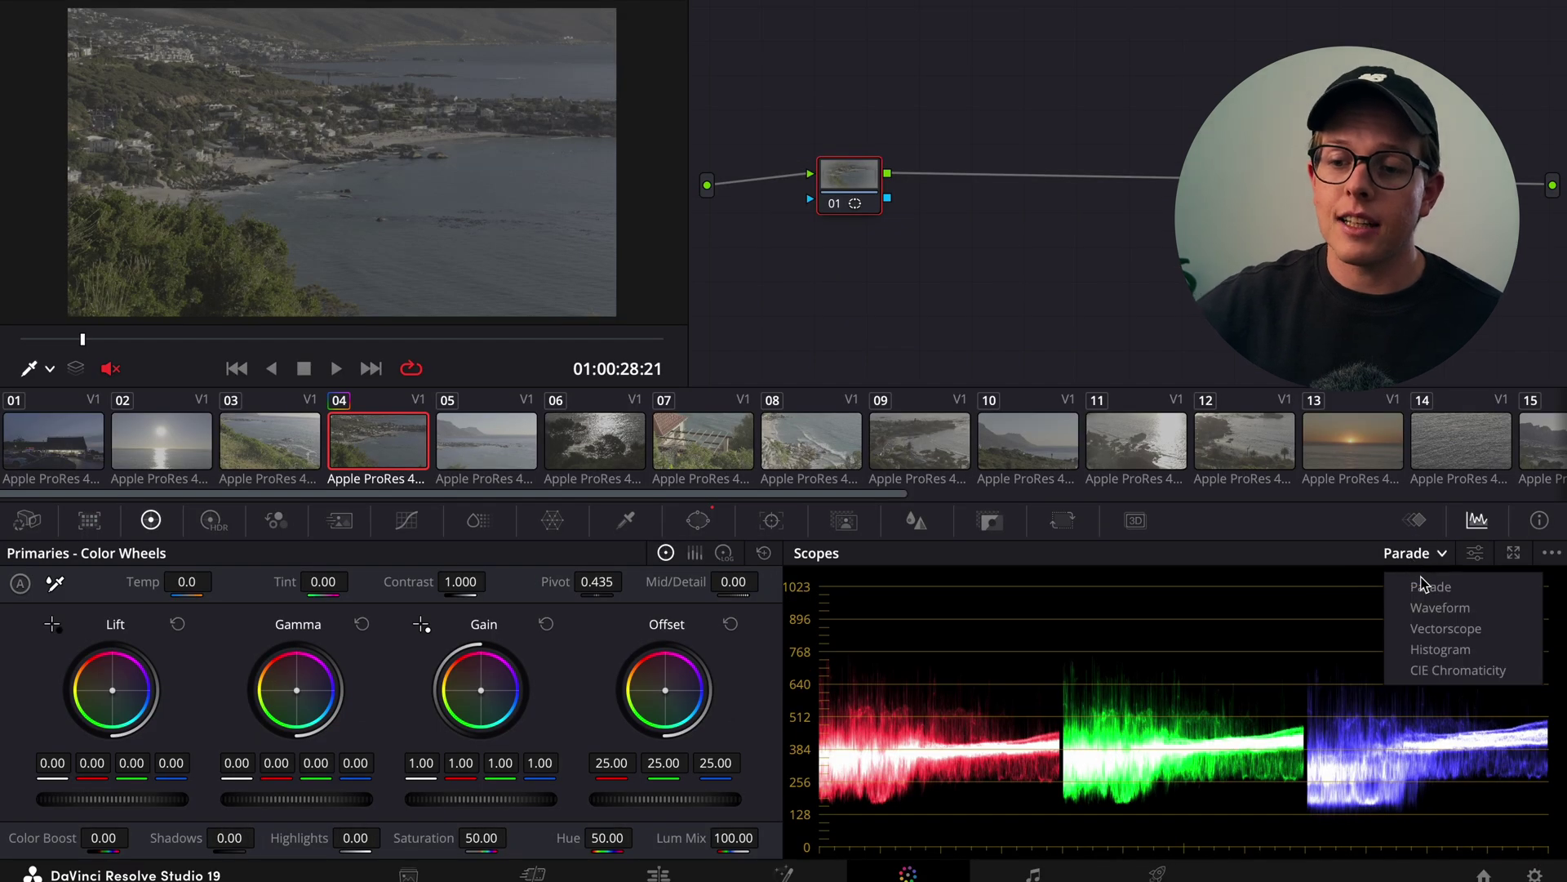
click(1438, 607)
click(1418, 555)
click(1436, 628)
click(1416, 560)
click(1420, 649)
click(1396, 554)
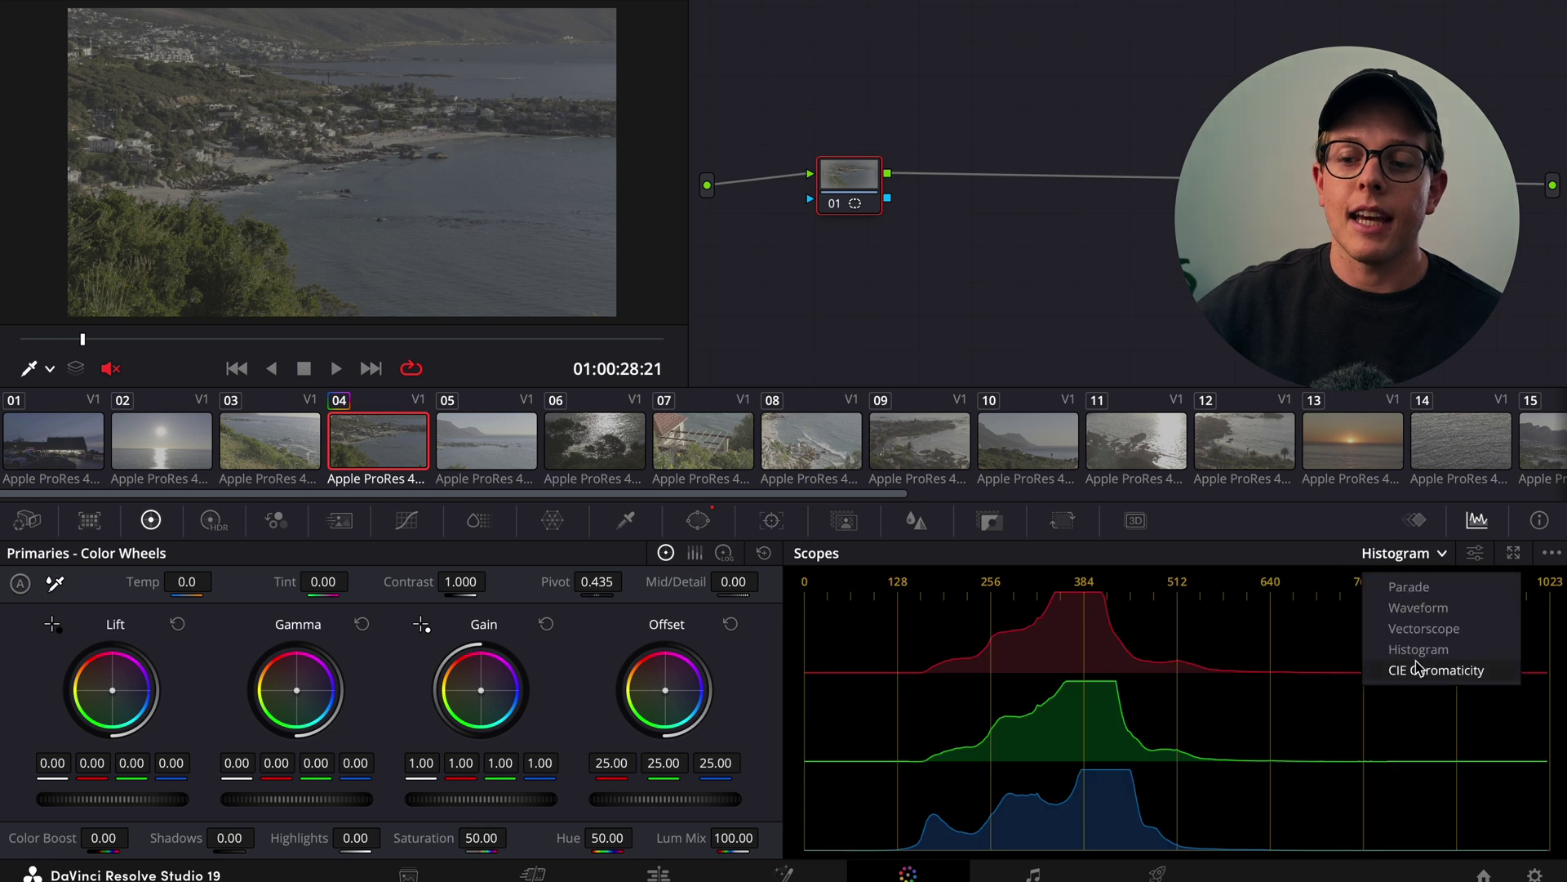
click(1418, 669)
click(1420, 555)
click(1424, 587)
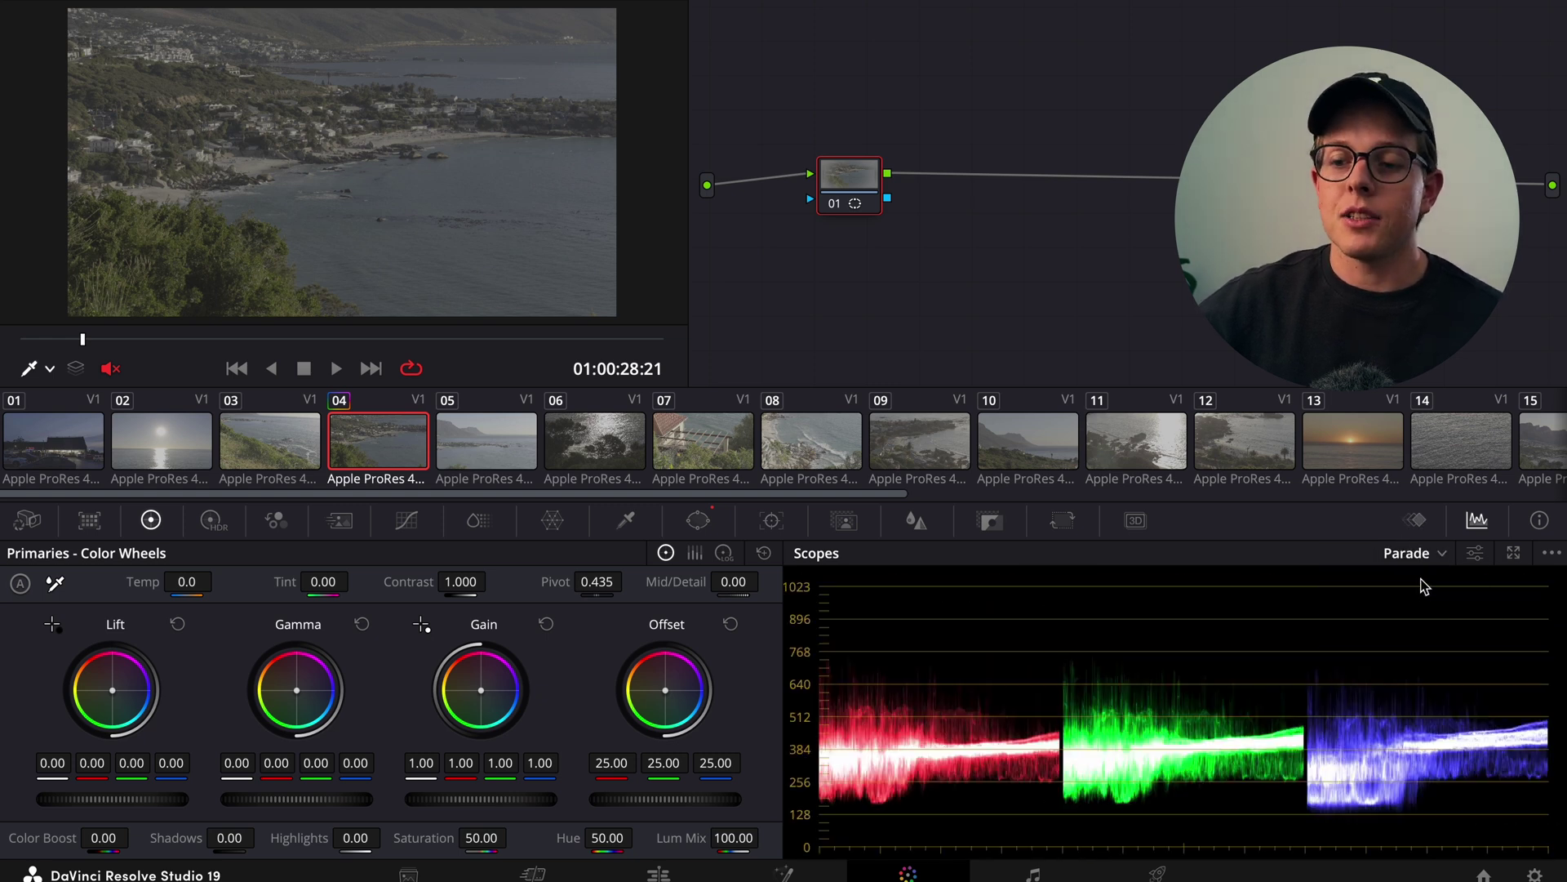
click(1475, 553)
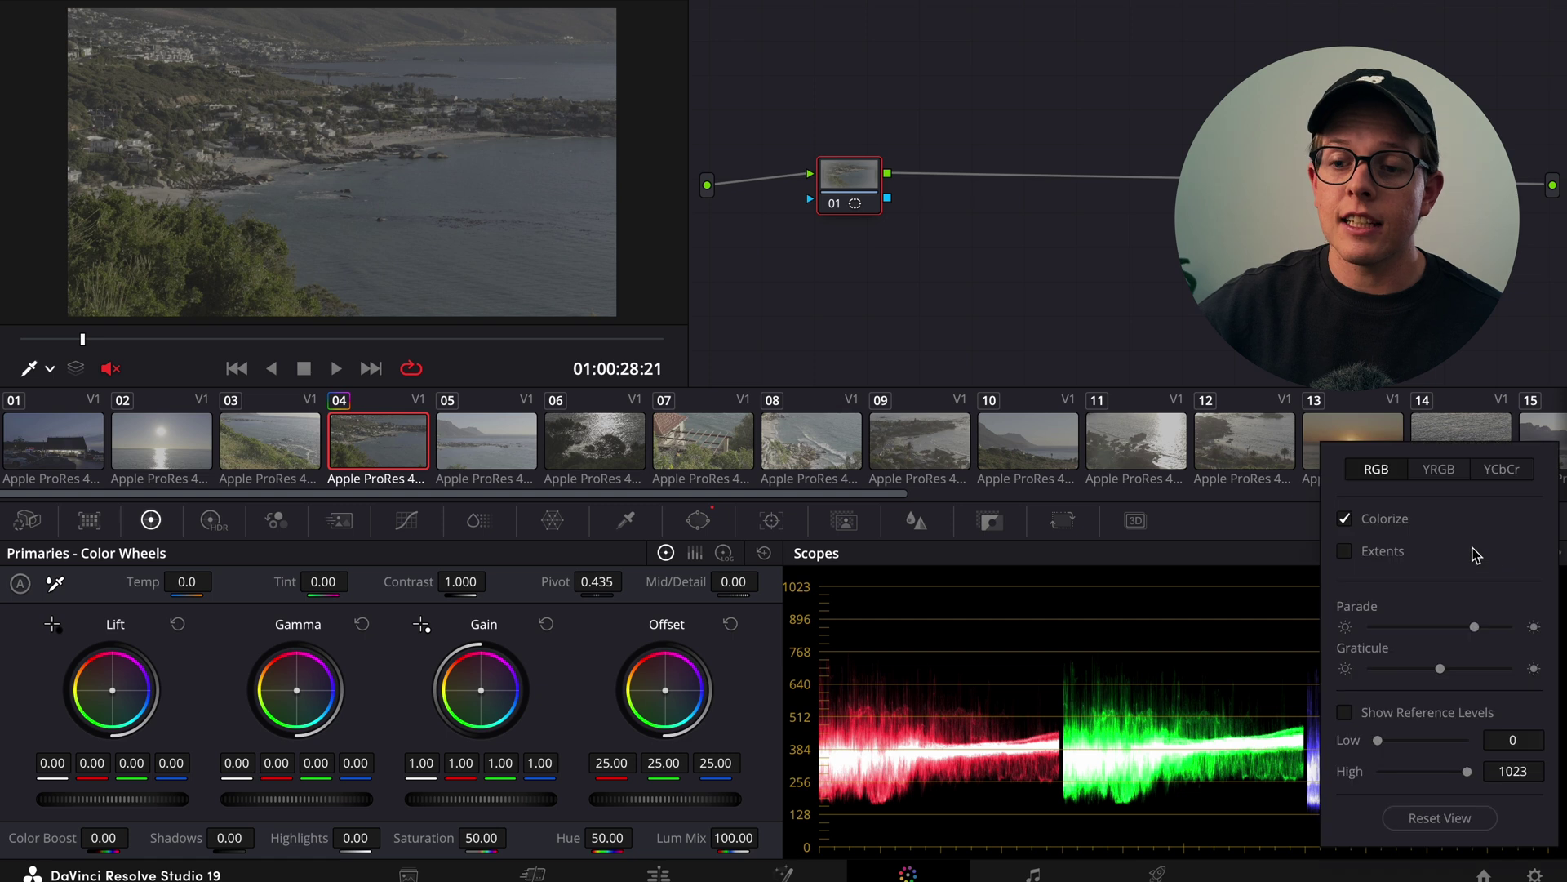
click(1290, 516)
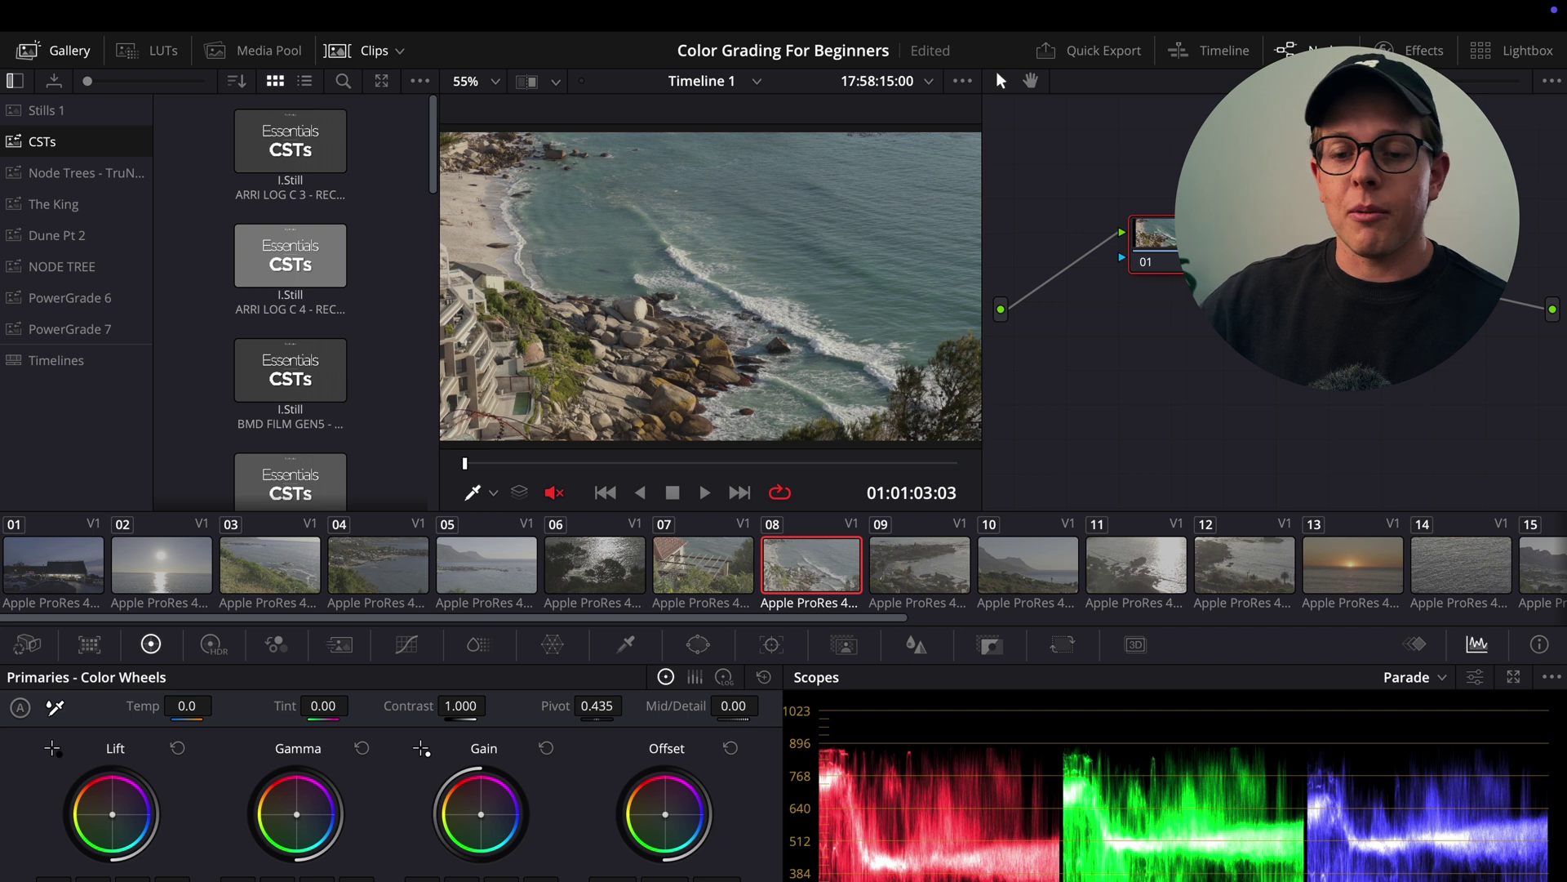
Set the playback render cache mode to User
click(571, 13)
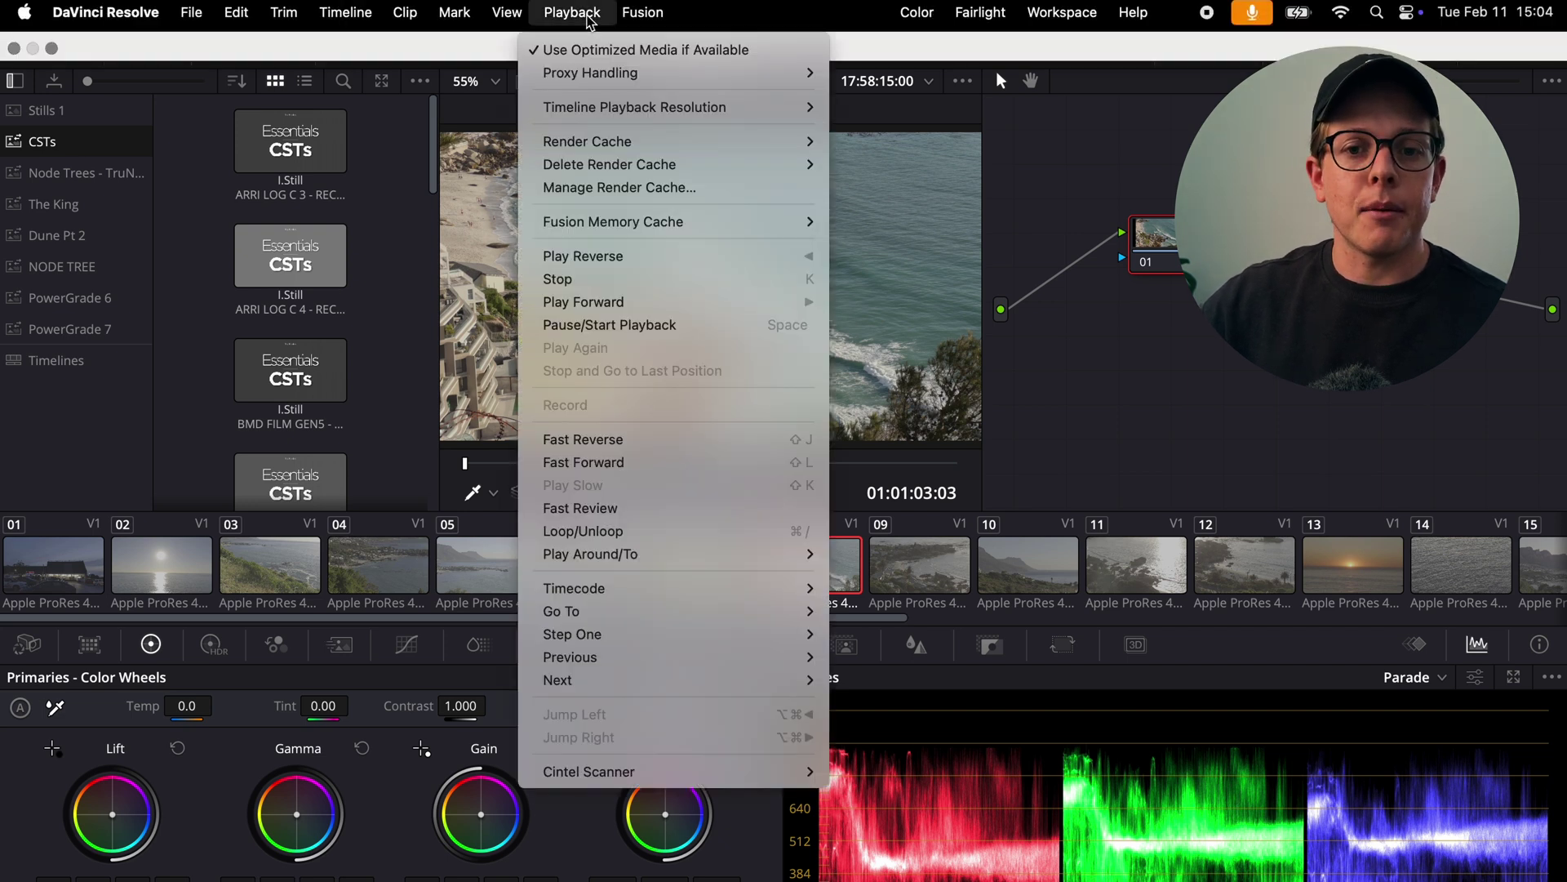
mouse_move(620, 147)
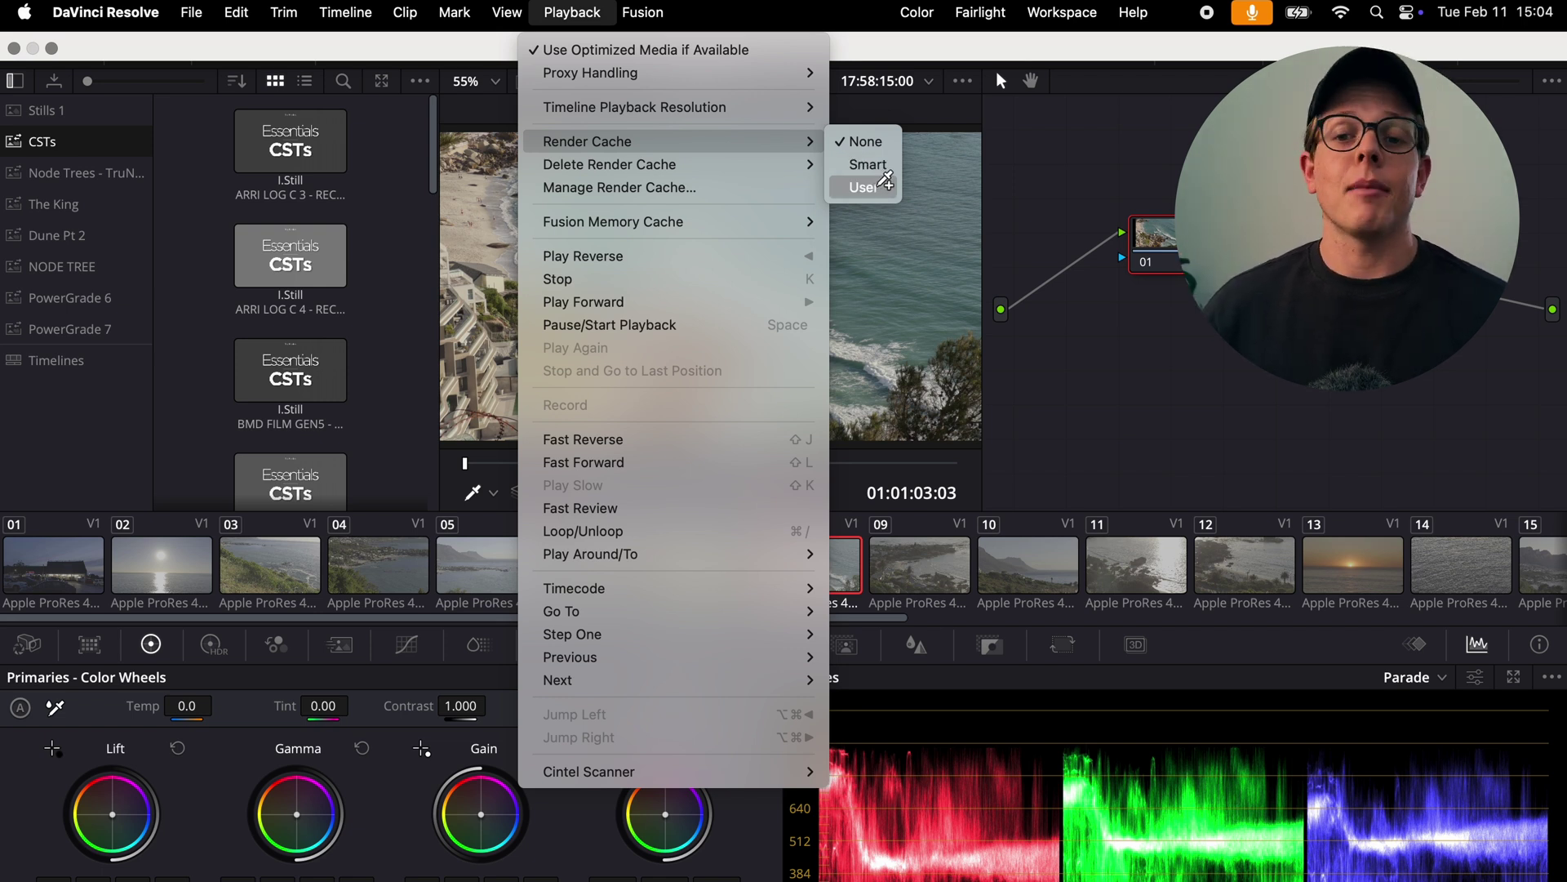
click(884, 181)
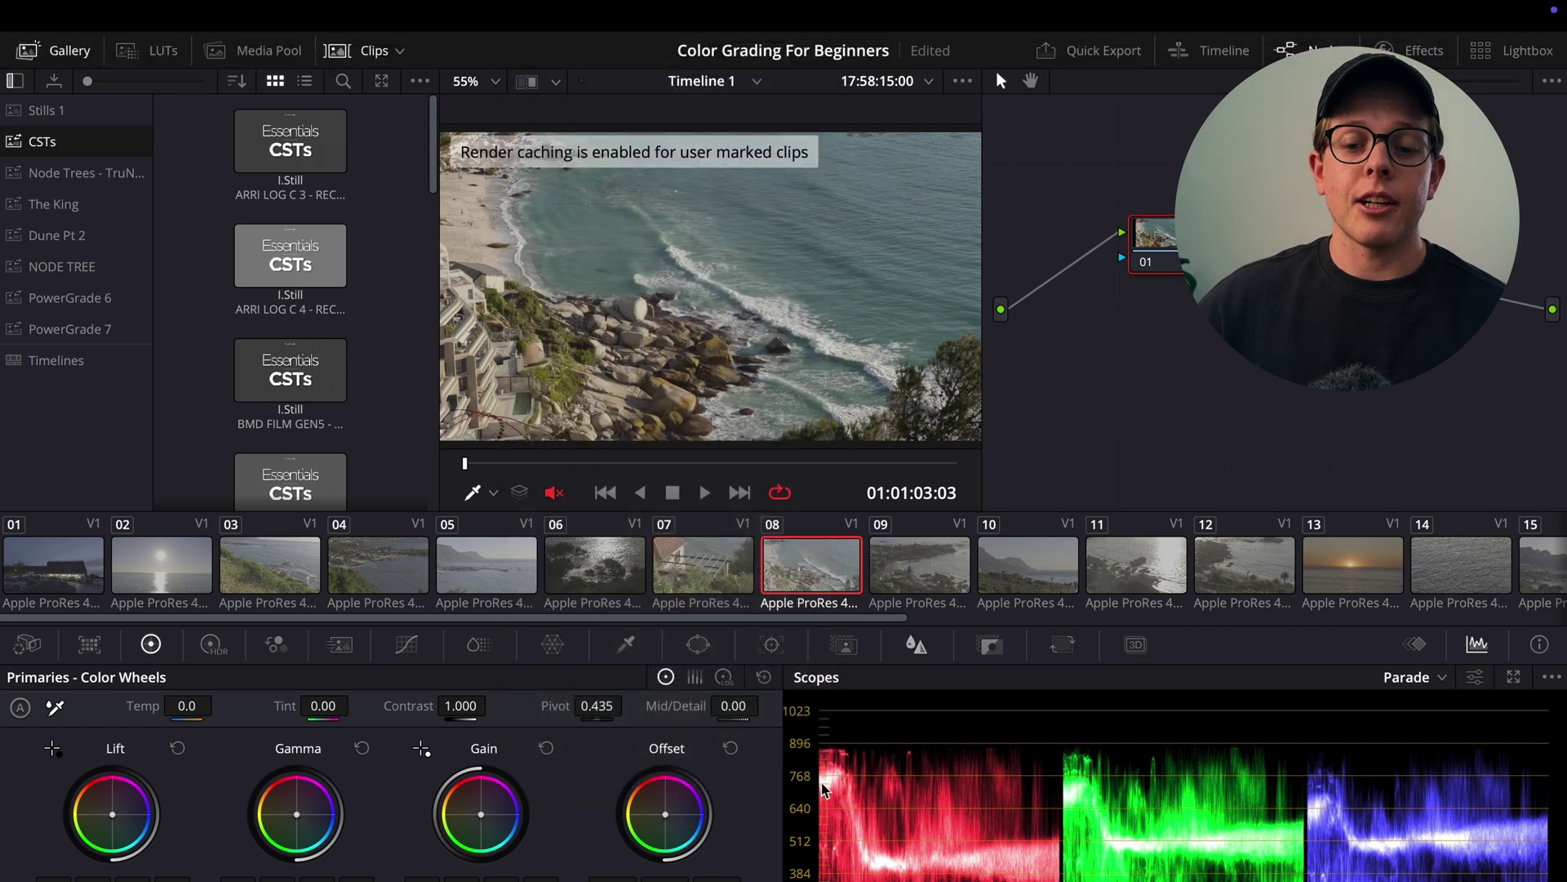
Switch to the Edit page, select all the timeline's clips, and enable Render Cache Color Output for them
key(shift+4)
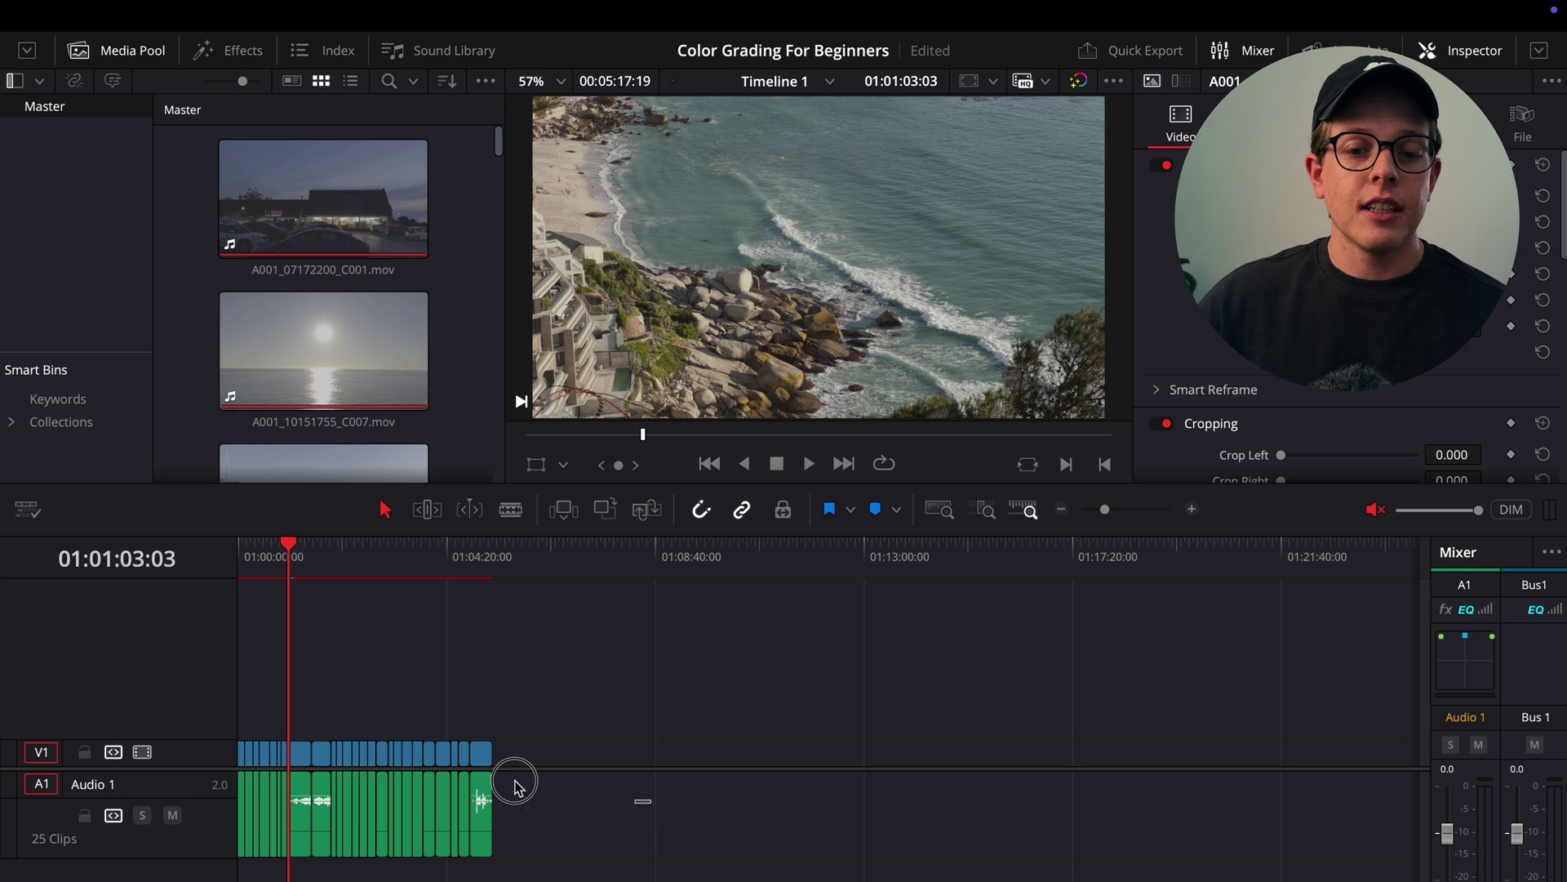
drag(517, 787, 245, 747)
right_click(324, 758)
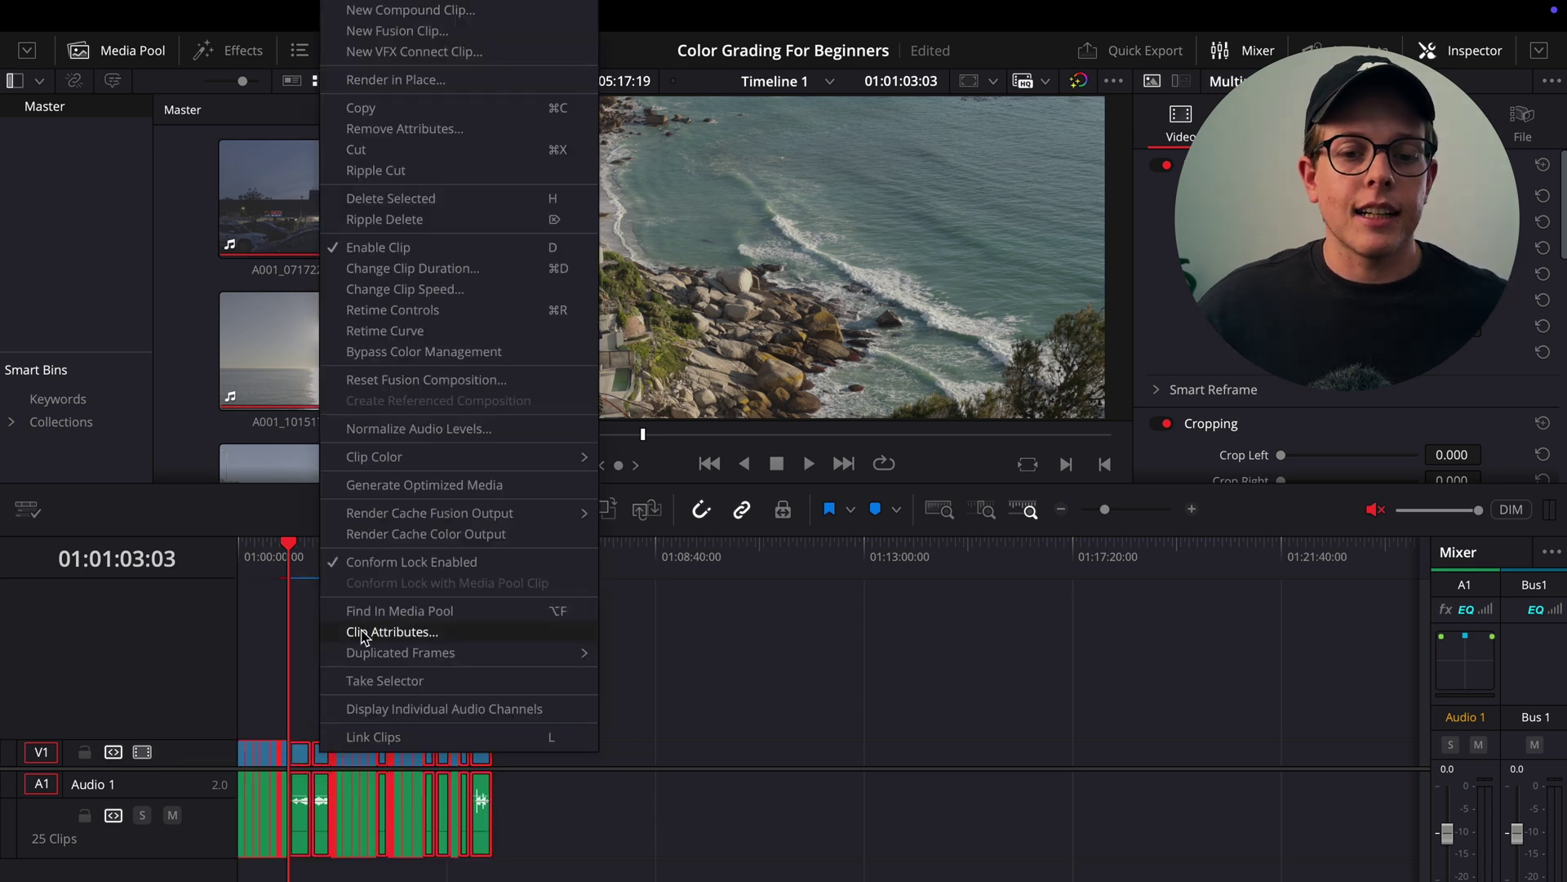
click(382, 534)
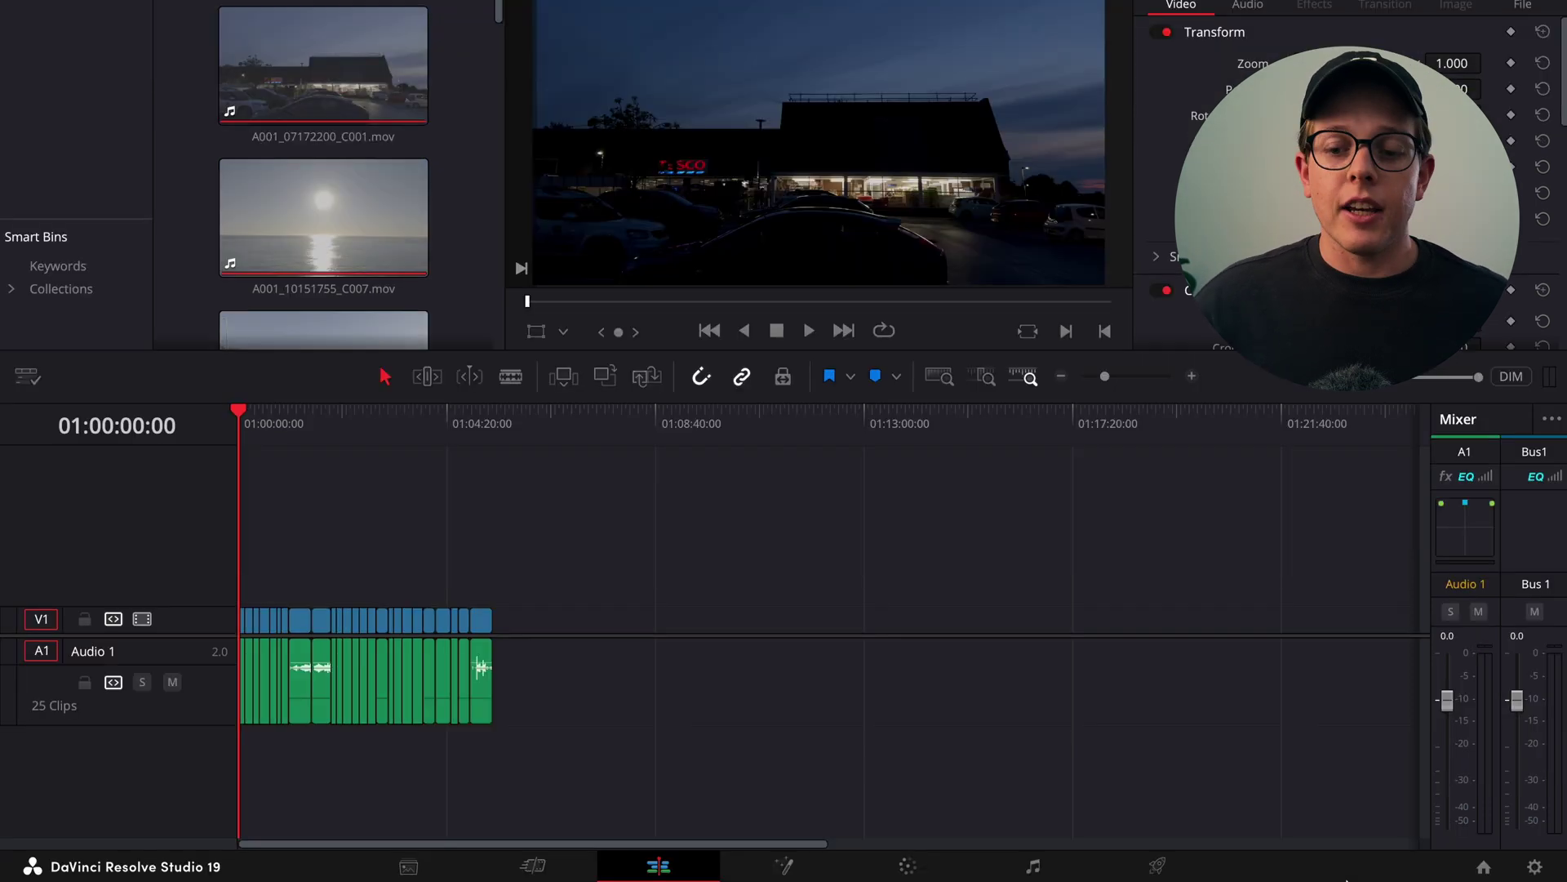
On the Deliver page, expand the video export's Advanced Settings and enable Use render cached images
click(1157, 865)
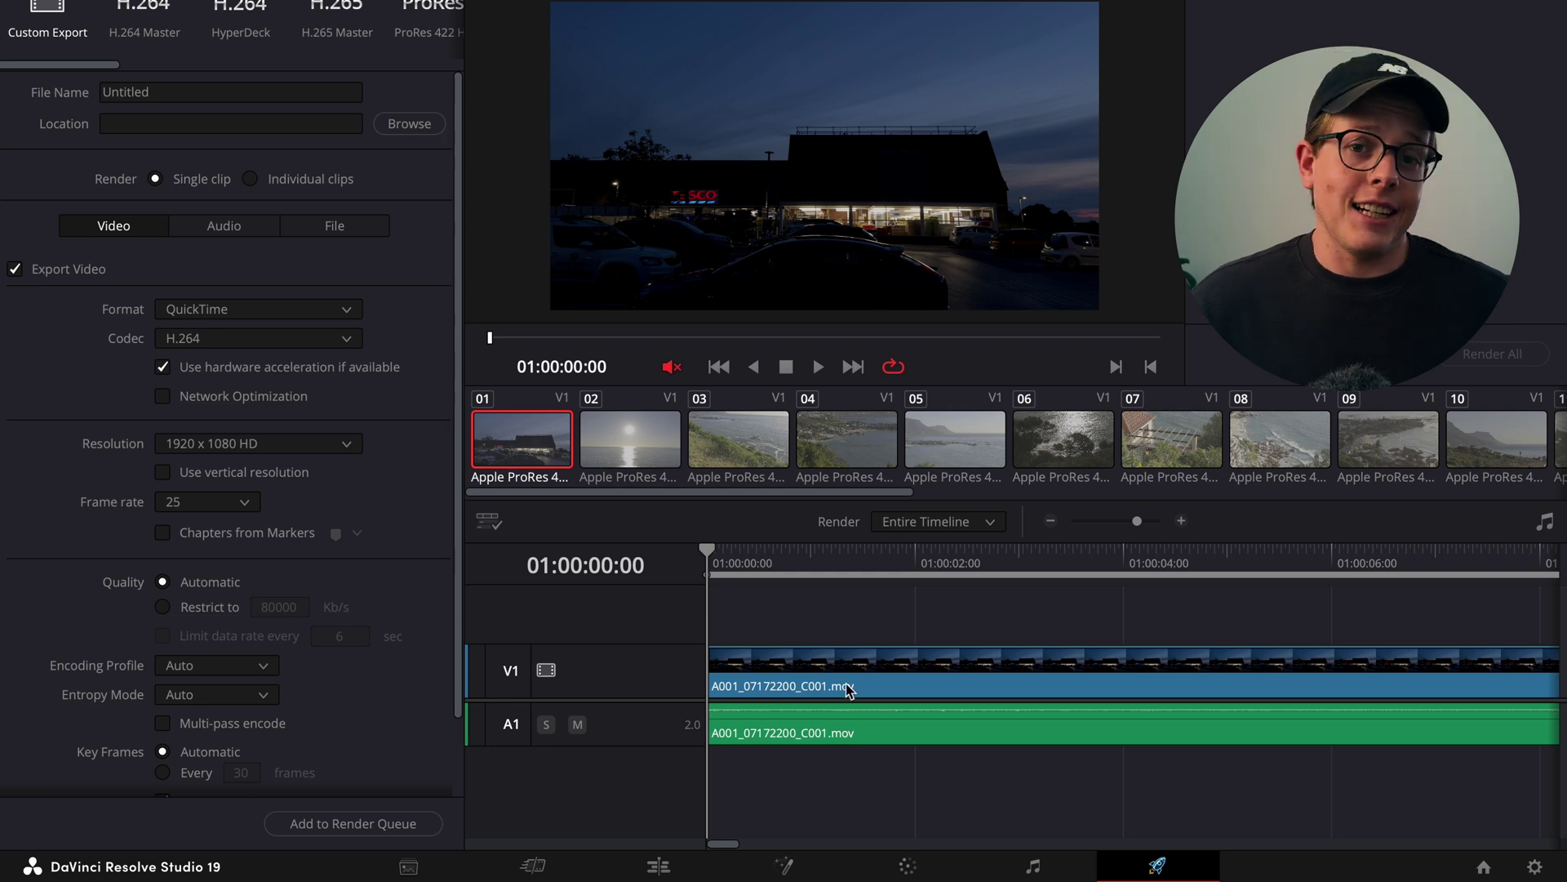
scroll(370, 625, down, 2)
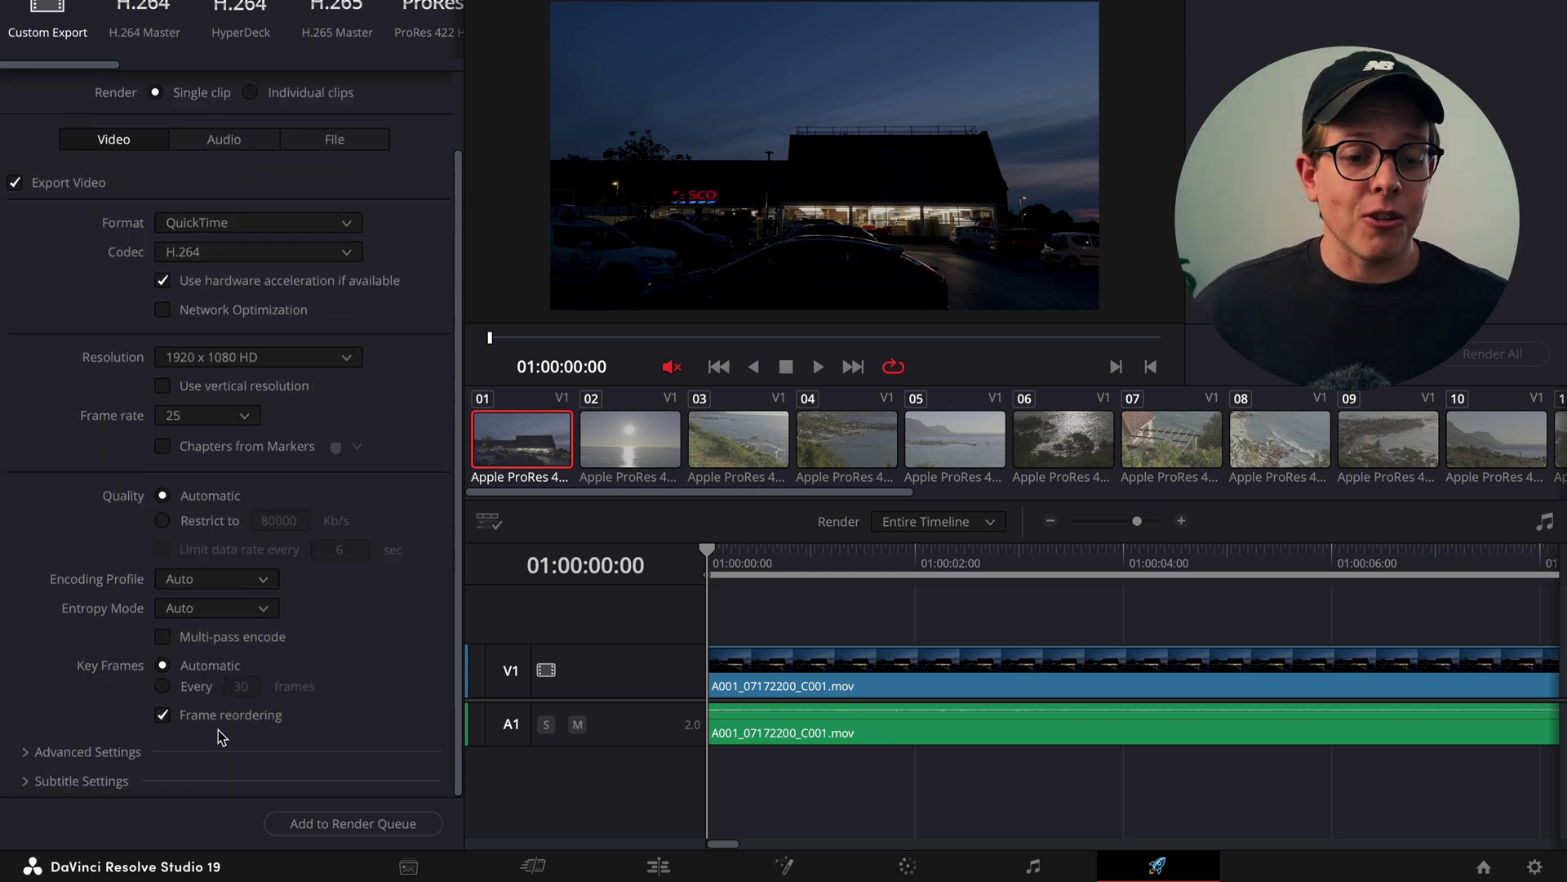
click(86, 753)
scroll(82, 729, down, 7)
scroll(82, 729, down, 2)
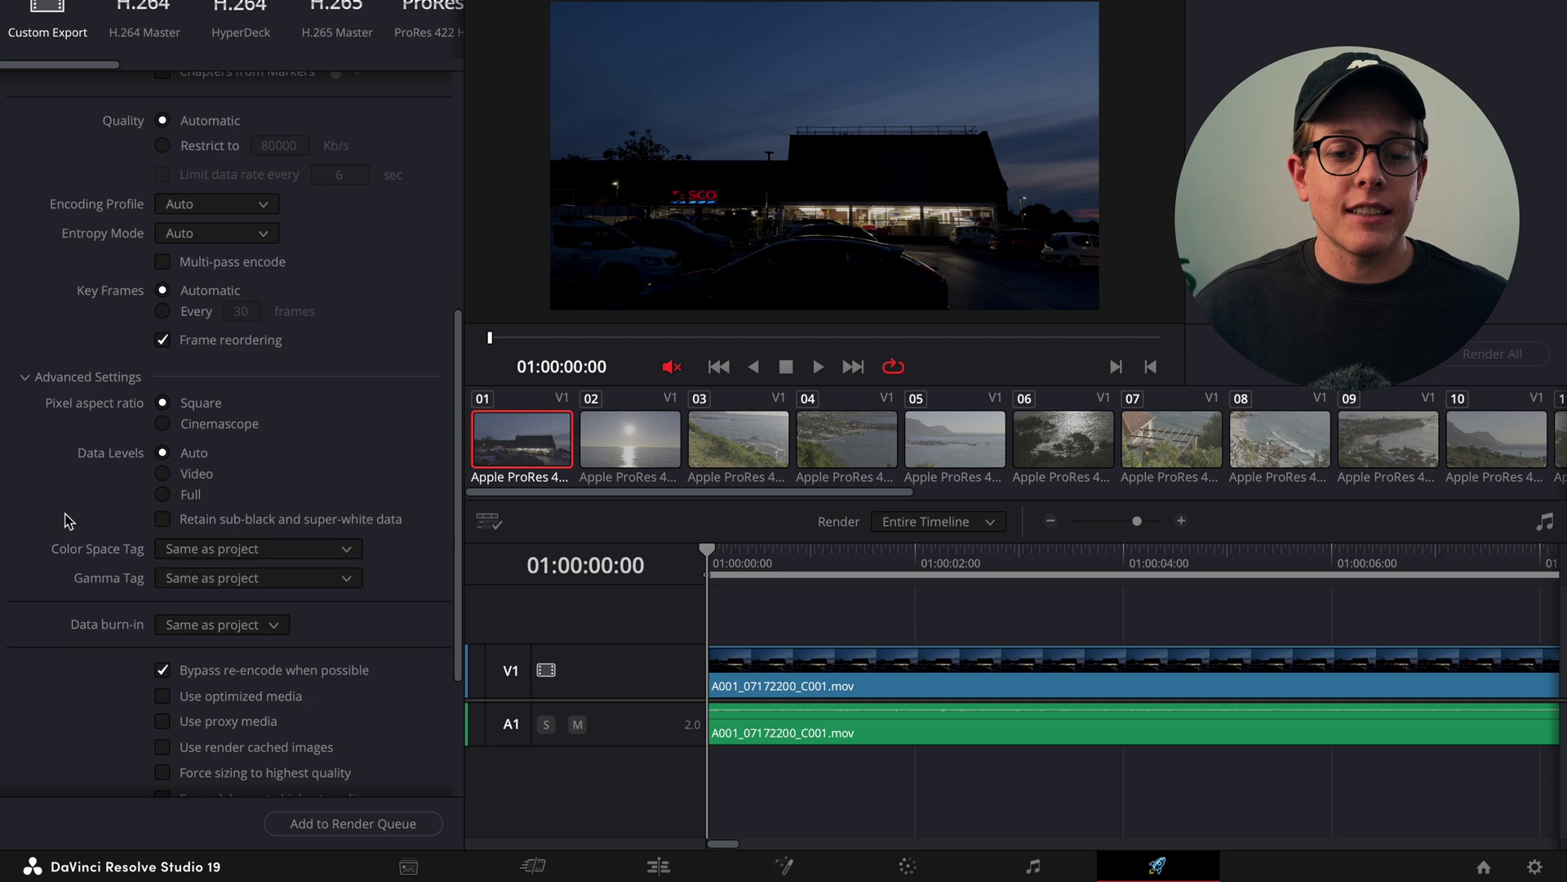
scroll(90, 506, down, 5)
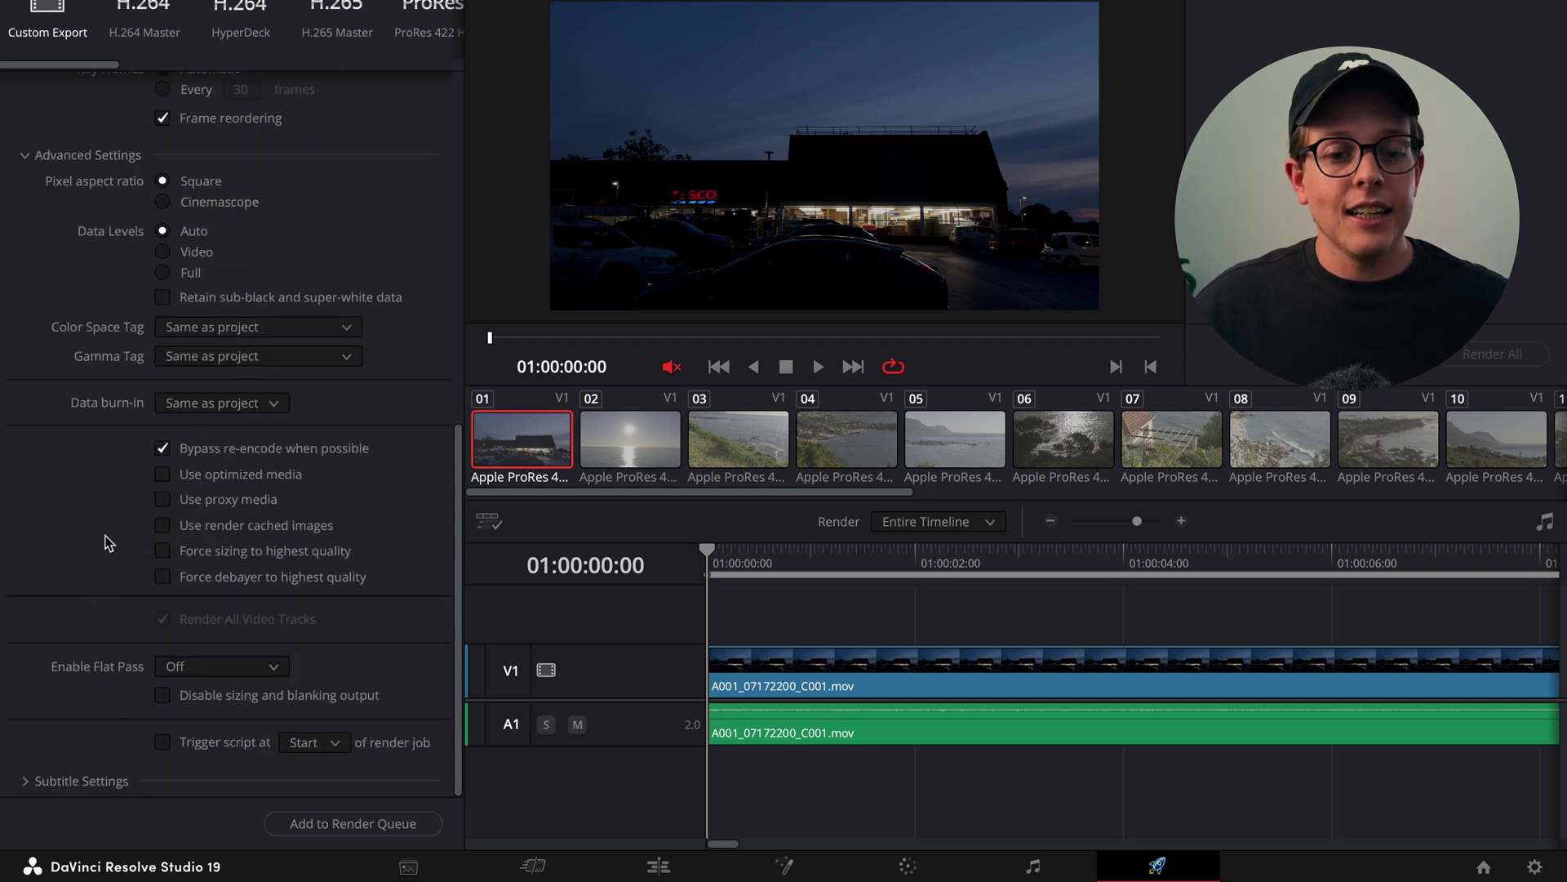
click(234, 535)
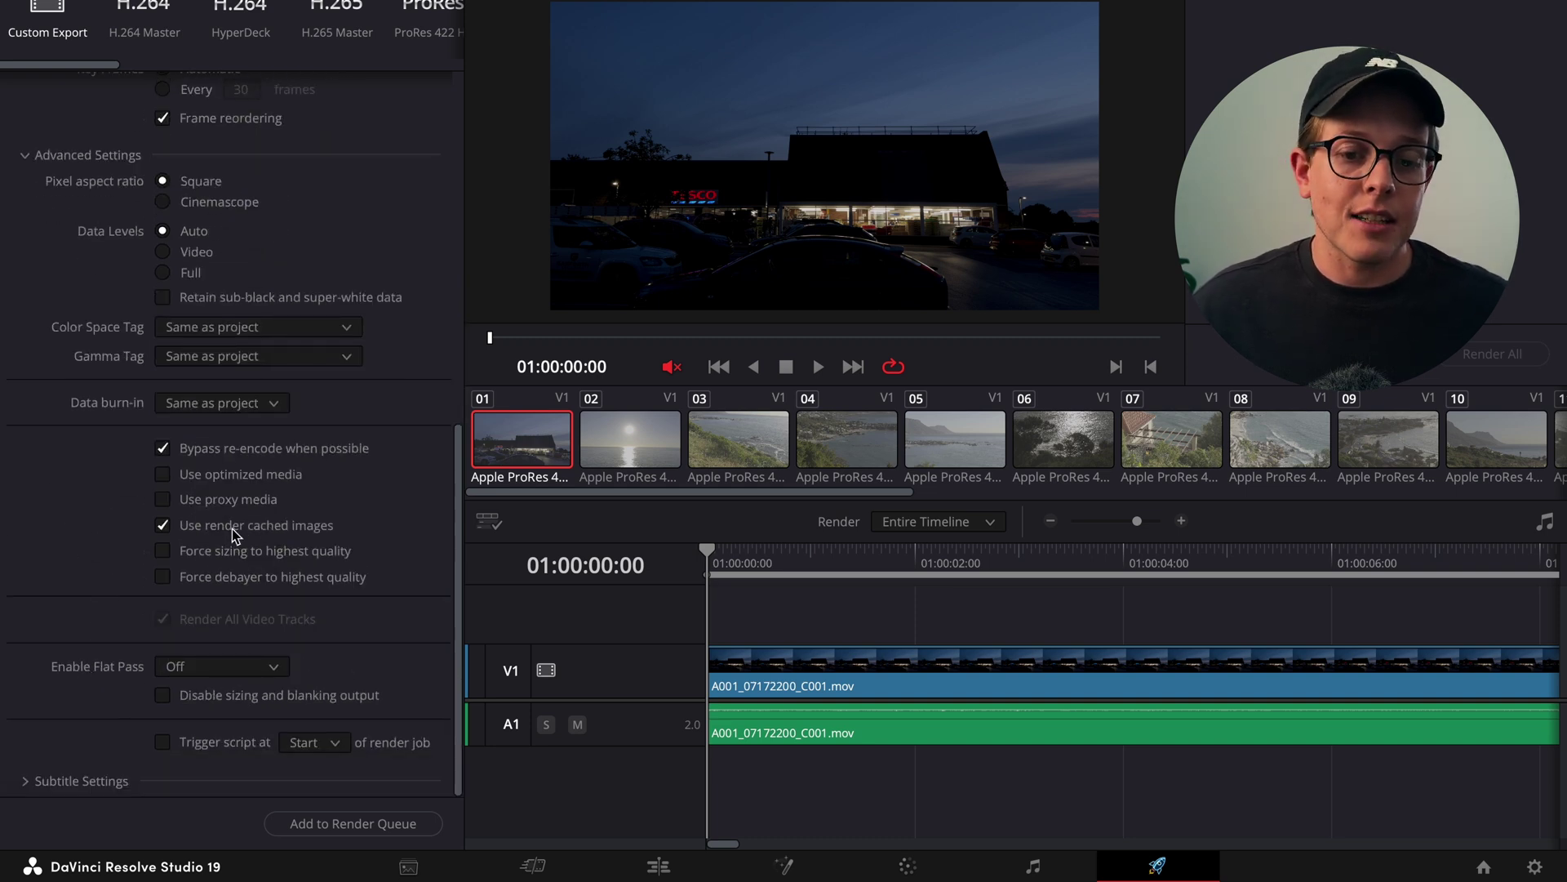